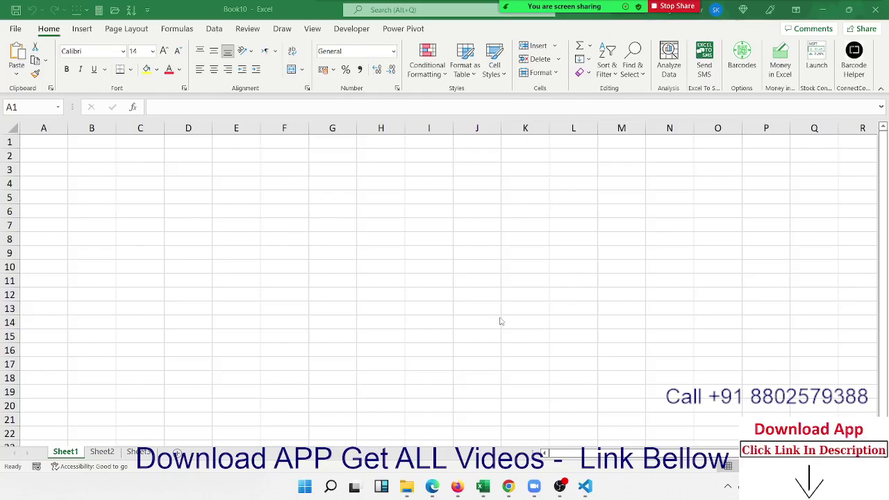
Step: Starting in cell I1, enter the operators =, > and < in I1:I3
{"action": "left_click", "coordinate": [391, 139]}
{"action": "left_click", "coordinate": [421, 141]}
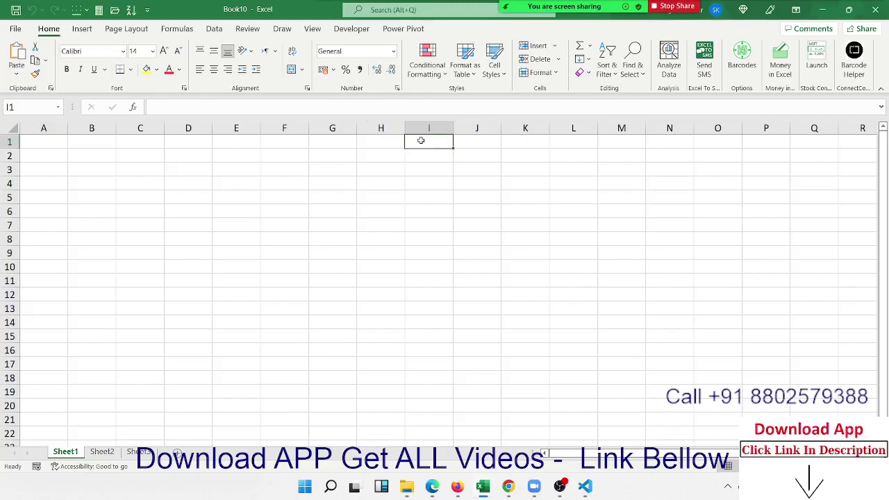
{"action": "type", "text": "+"}
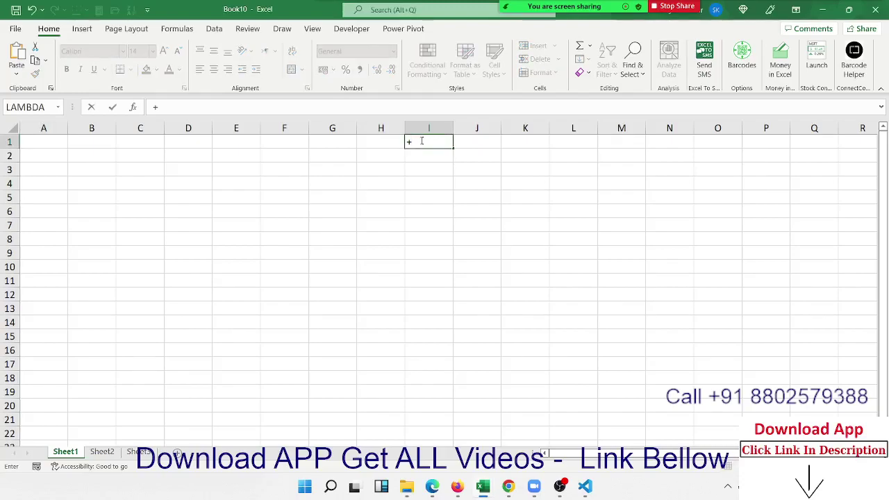
{"action": "type", "text": "-"}
{"action": "type", "text": "*"}
{"action": "key", "text": "Escape"}
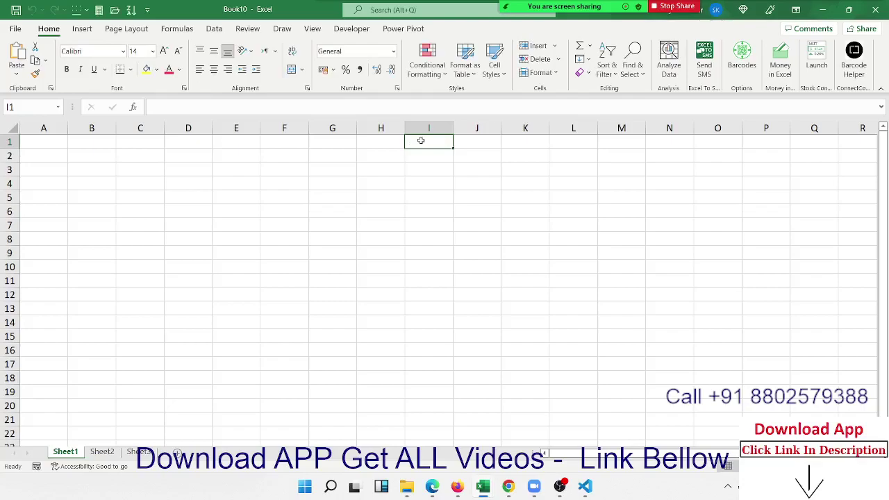
{"action": "type", "text": "="}
{"action": "key", "text": "Return"}
{"action": "type", "text": ">"}
{"action": "key", "text": "Return"}
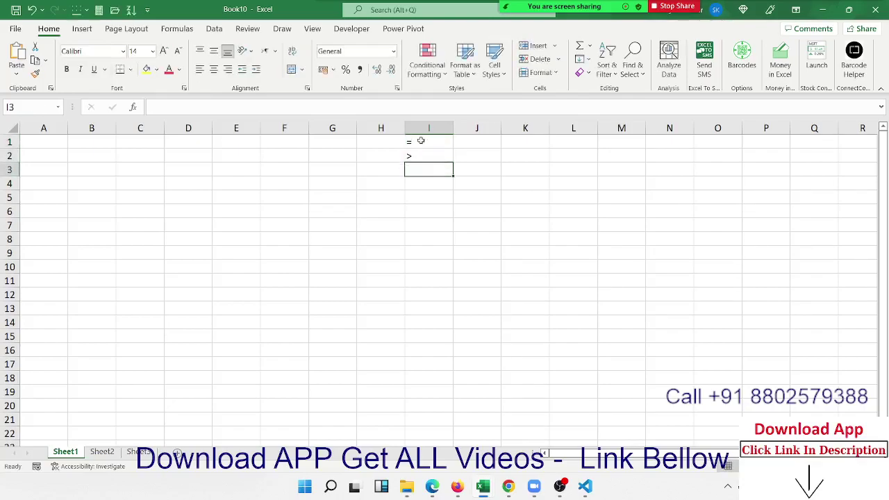
{"action": "type", "text": "<"}
{"action": "key", "text": "Return"}
Step: Enter >=, <= and <> in I4:I6, then move back along row 1
{"action": "type", "text": ">"}
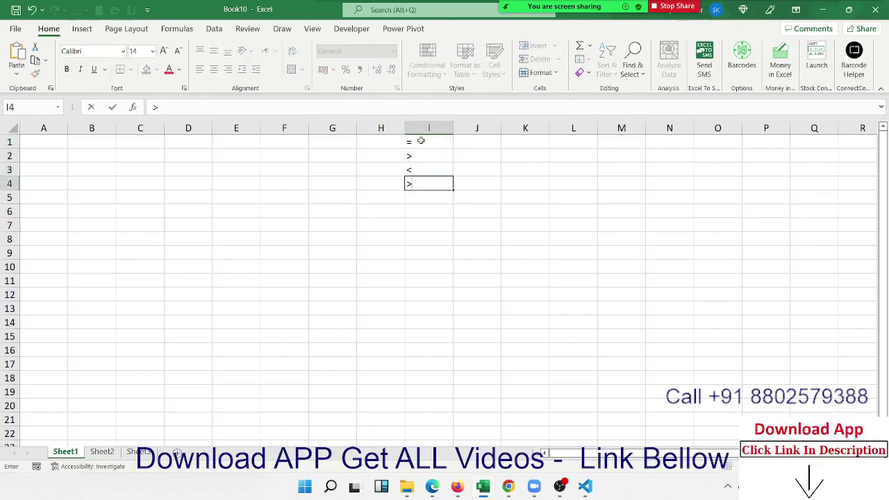
{"action": "type", "text": "="}
{"action": "key", "text": "Return"}
{"action": "type", "text": "<"}
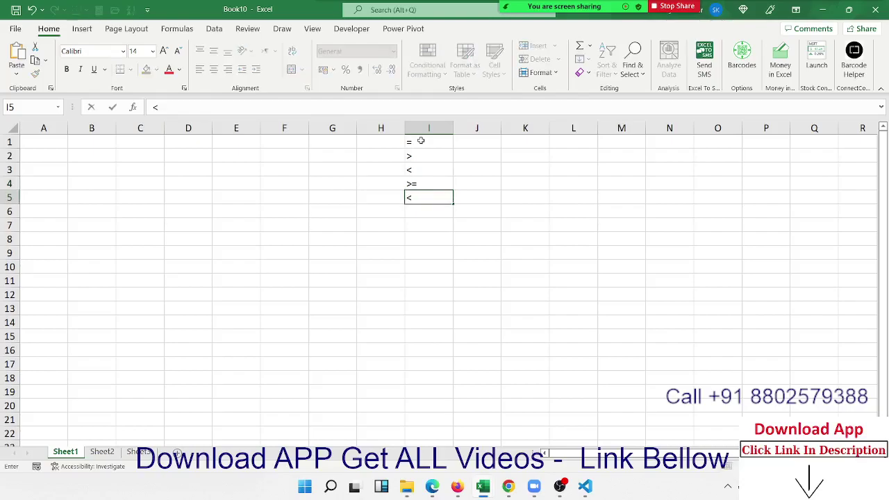
{"action": "type", "text": "="}
{"action": "key", "text": "Return"}
{"action": "type", "text": "<"}
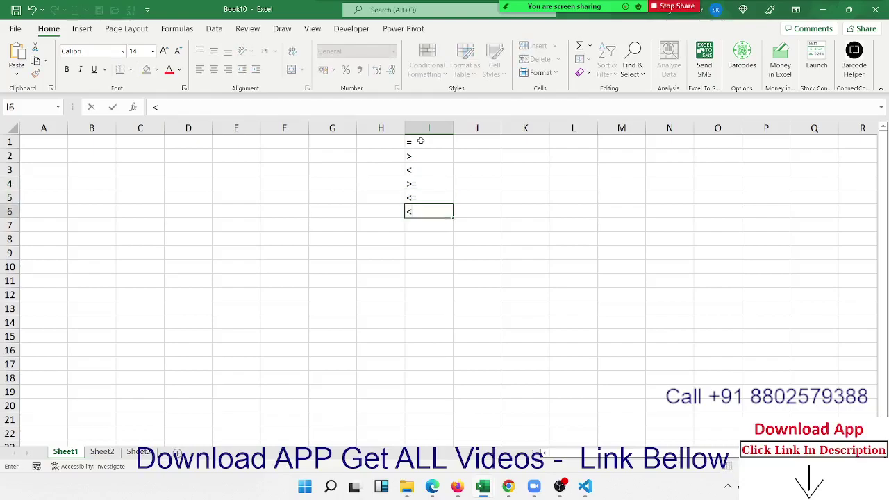
{"action": "type", "text": ">"}
{"action": "key", "text": "Return"}
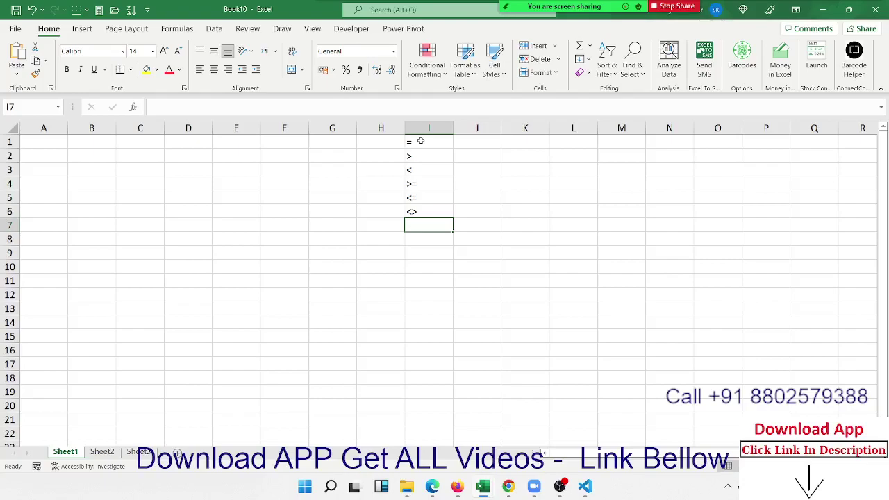
{"action": "key", "text": "Up"}
{"action": "key", "text": "Up"}
{"action": "key", "text": "Up"}
{"action": "key", "text": "Left"}
{"action": "key", "text": "Left"}
Step: Put the heading Sales in A1 with 85 and 36 below it
{"action": "key", "text": "Left"}
{"action": "key", "text": "Left"}
{"action": "key", "text": "Left"}
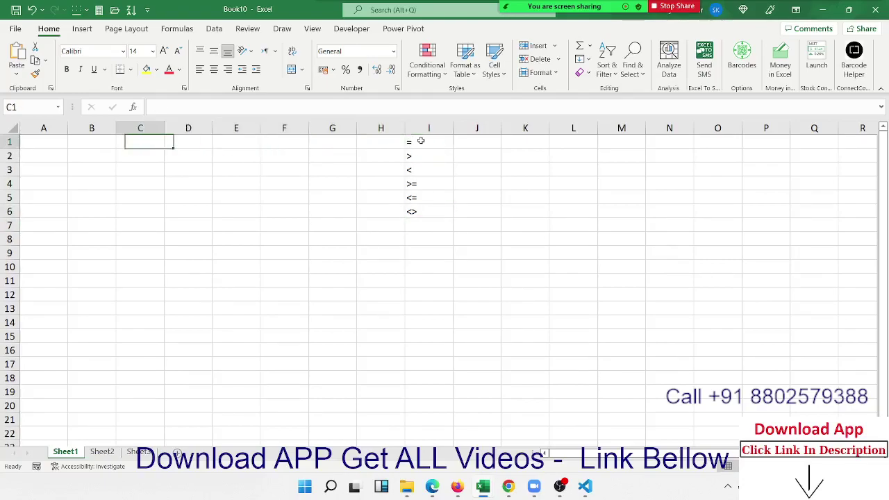
{"action": "key", "text": "Left"}
{"action": "key", "text": "Left"}
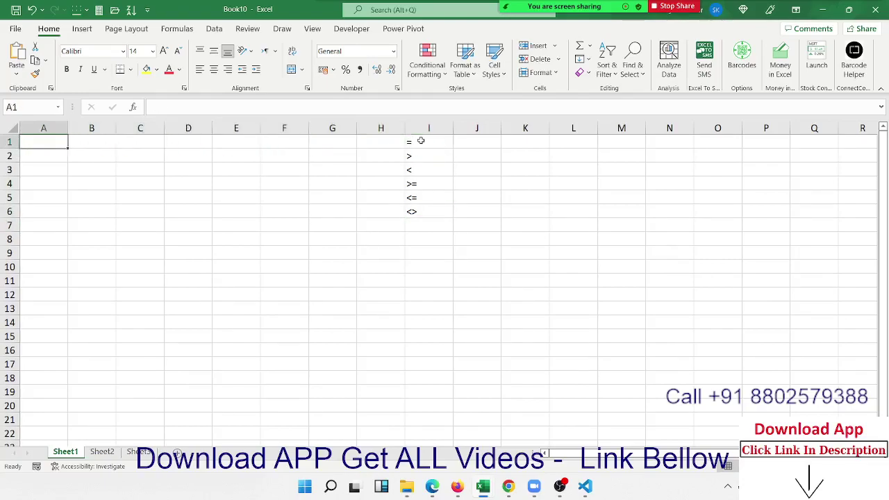
{"action": "type", "text": "Sale"}
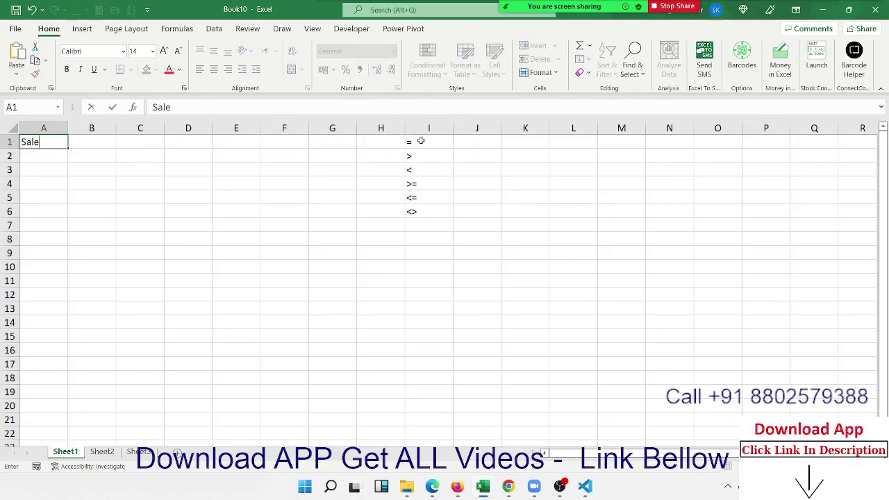
{"action": "type", "text": "s"}
{"action": "key", "text": "Return"}
{"action": "type", "text": "85"}
{"action": "key", "text": "Return"}
{"action": "type", "text": "36"}
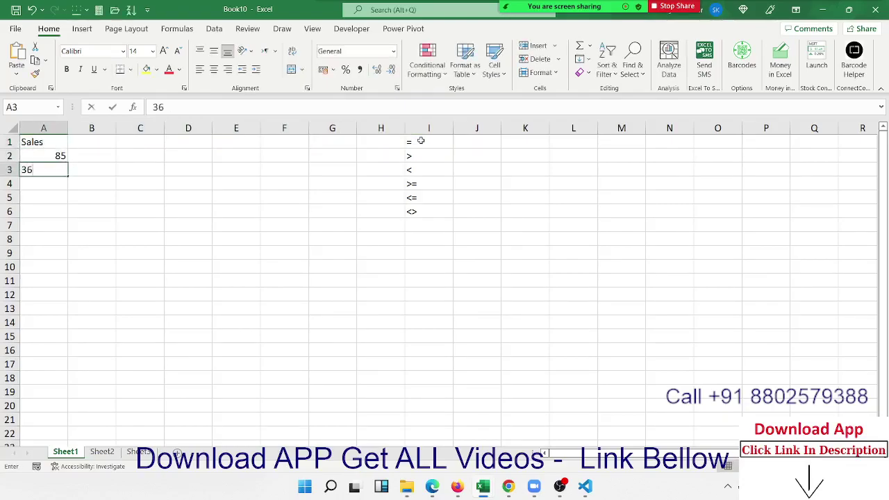
{"action": "key", "text": "Return"}
Step: Fill A4:A8 with the sales values 52, 36, 65, 36 and 96
{"action": "type", "text": "5652"}
{"action": "key", "text": "Escape"}
{"action": "type", "text": "52"}
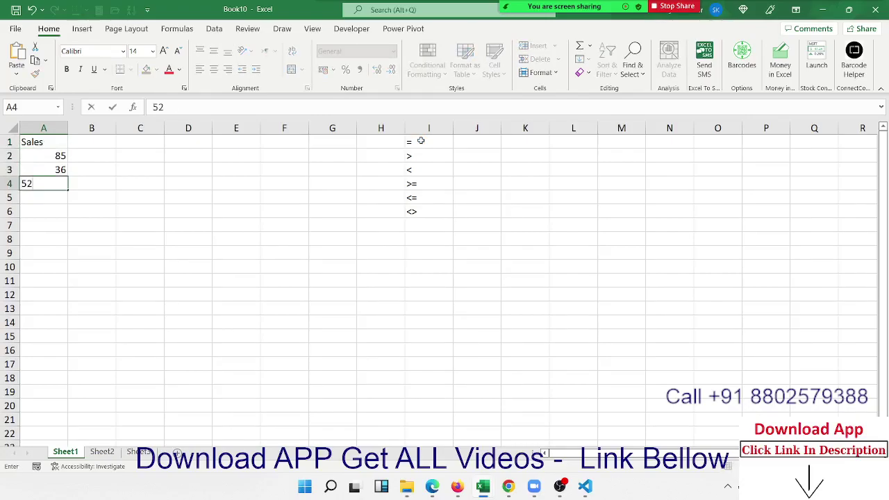
{"action": "key", "text": "Return"}
{"action": "type", "text": "36"}
{"action": "key", "text": "Return"}
{"action": "type", "text": "65"}
{"action": "key", "text": "Return"}
{"action": "type", "text": "36"}
{"action": "key", "text": "Return"}
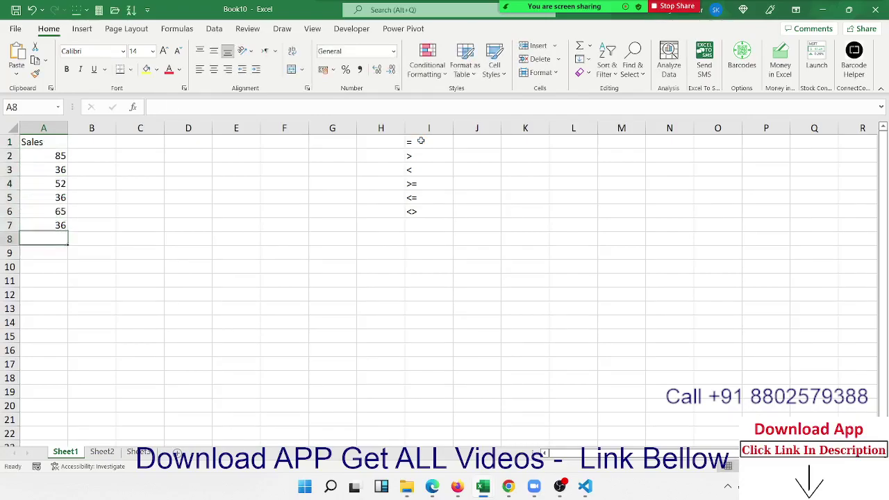
{"action": "type", "text": "96"}
{"action": "key", "text": "Up"}
{"action": "key", "text": "ctrl+Up"}
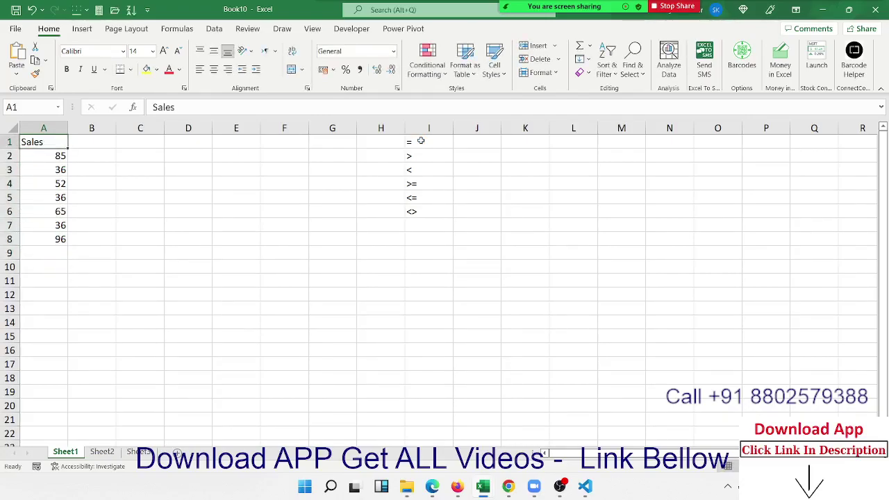
{"action": "key", "text": "Down"}
Step: Enter the comparison formula =A2>50 in B2
{"action": "key", "text": "Right"}
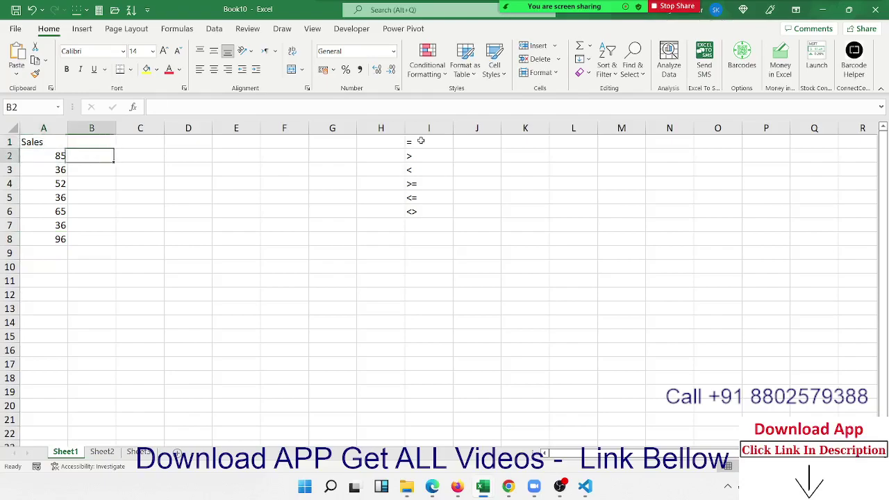
{"action": "type", "text": "="}
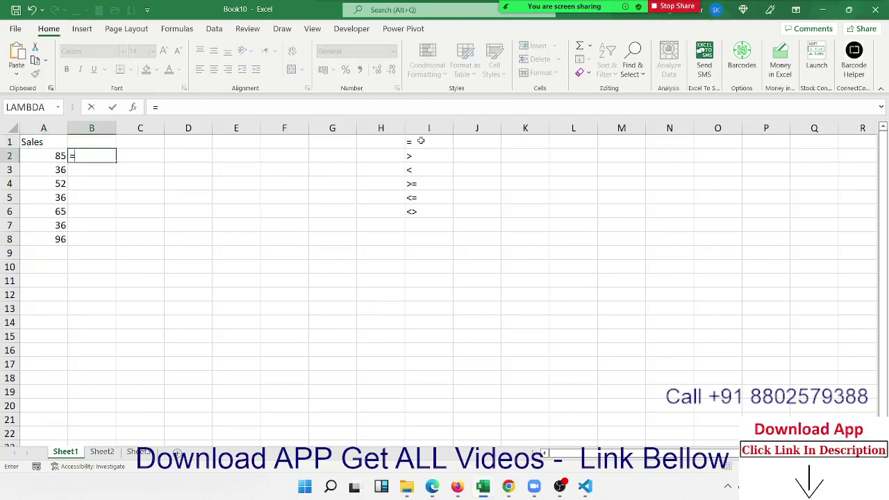
{"action": "key", "text": "Left"}
{"action": "type", "text": ">"}
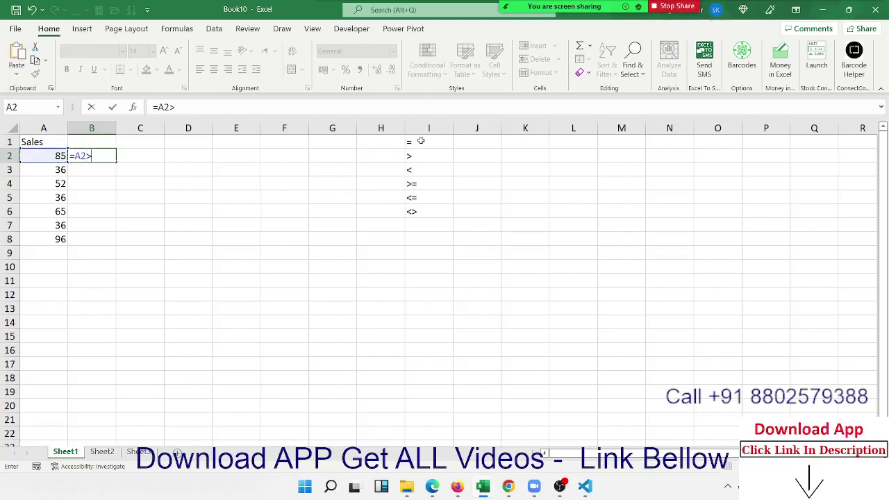
{"action": "type", "text": "5"}
{"action": "key", "text": "Return"}
Step: Fill the B2 formula down through B8
{"action": "key", "text": "Up"}
{"action": "key", "text": "Left"}
{"action": "key", "text": "ctrl+Down"}
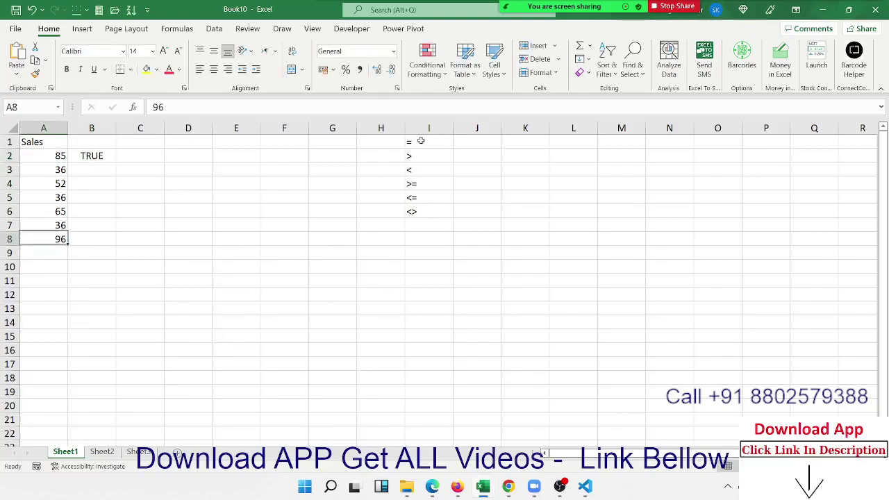
{"action": "key", "text": "Right"}
{"action": "key", "text": "ctrl+shift+Up"}
{"action": "key", "text": "ctrl+d"}
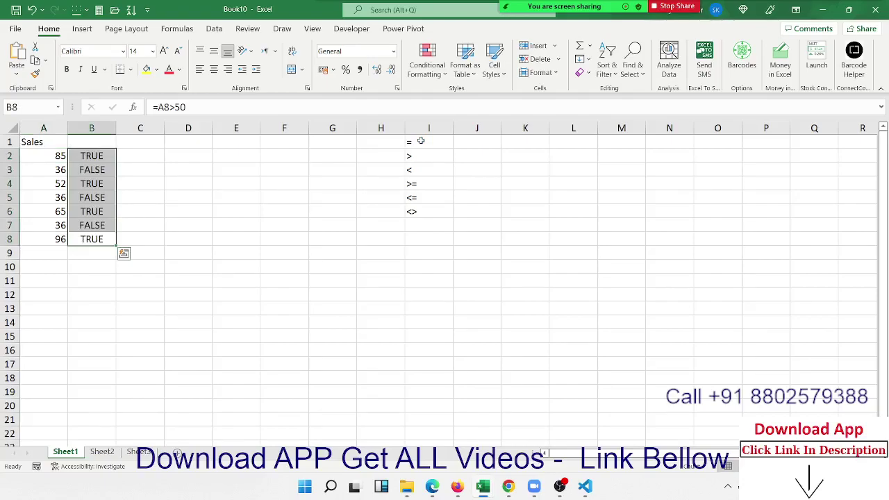
Step: Check the TRUE/FALSE results and formulas in B2 and B3
{"action": "key", "text": "Up"}
{"action": "key", "text": "Up"}
{"action": "key", "text": "Up"}
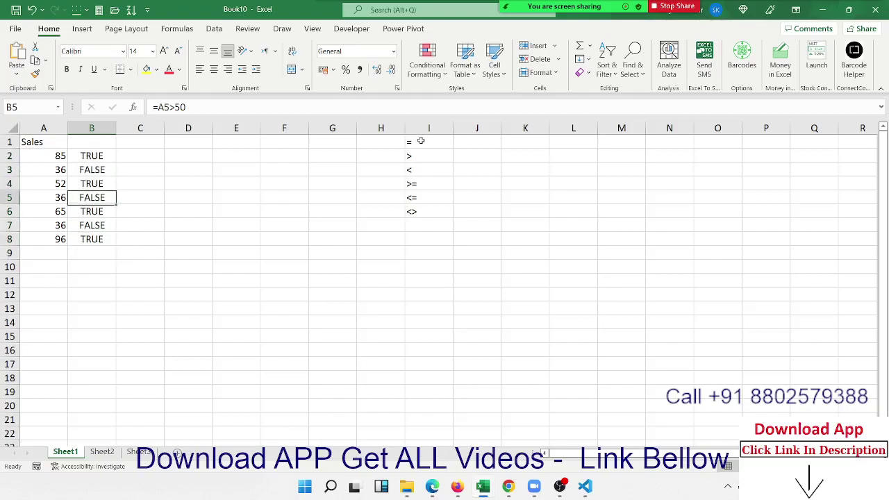
{"action": "key", "text": "Up"}
{"action": "key", "text": "Up"}
{"action": "key", "text": "Up"}
{"action": "key", "text": "Left"}
{"action": "key", "text": "Right"}
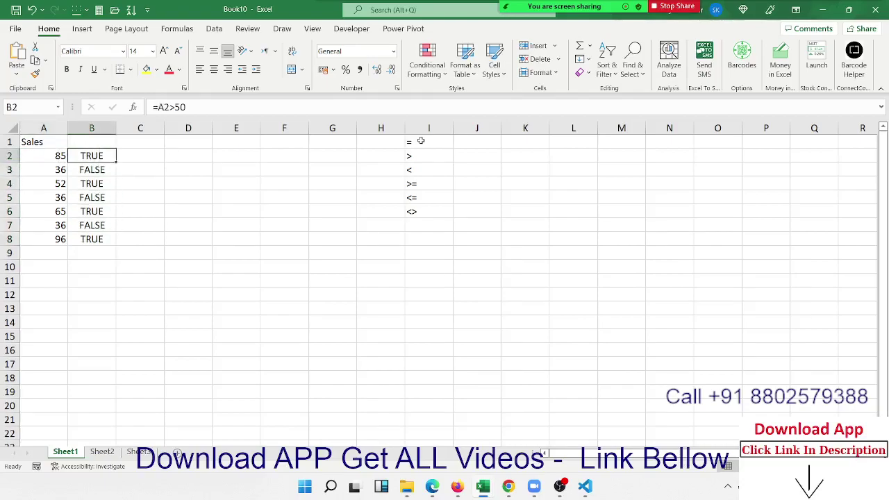
{"action": "key", "text": "Down"}
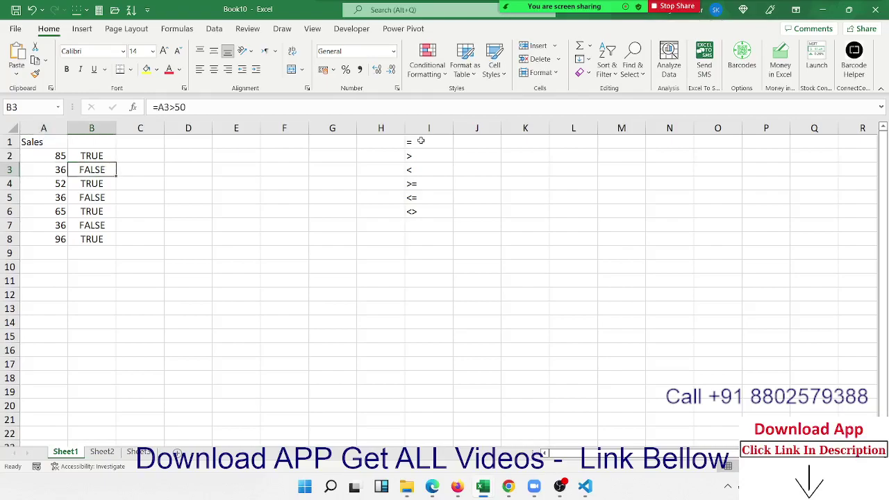
{"action": "key", "text": "Up"}
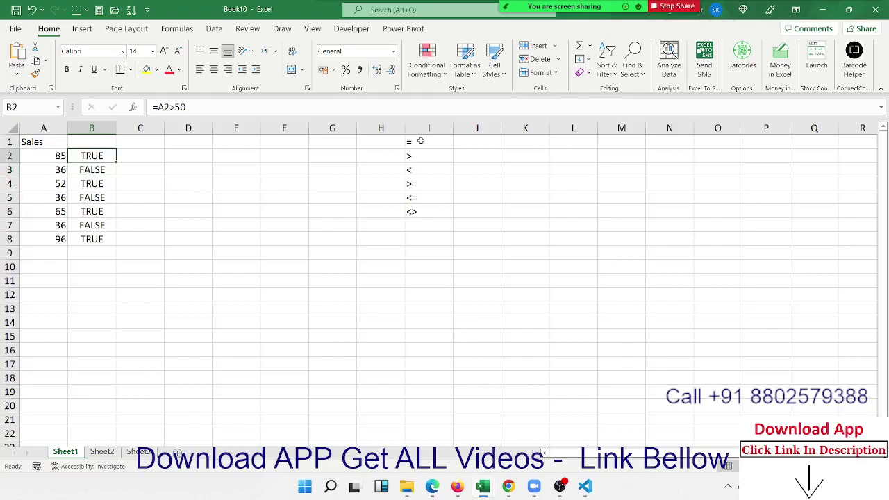
{"action": "key", "text": "Right"}
Step: Enter =IF(B2,"OK","Pending") in C2 so it shows OK
{"action": "type", "text": "=I"}
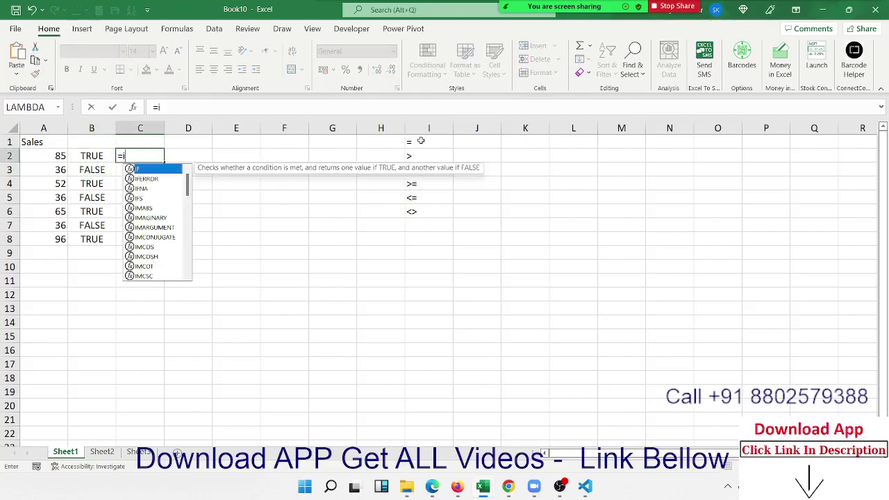
{"action": "type", "text": "F("}
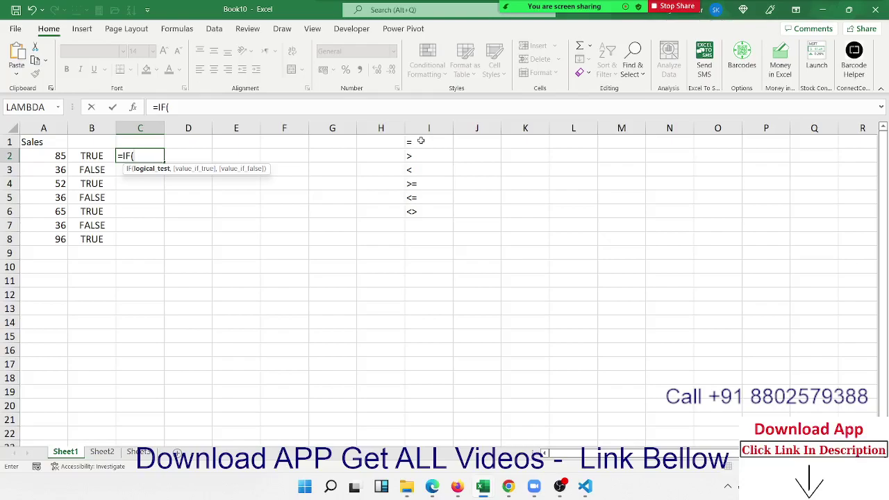
{"action": "key", "text": "Left"}
{"action": "key", "text": "Left"}
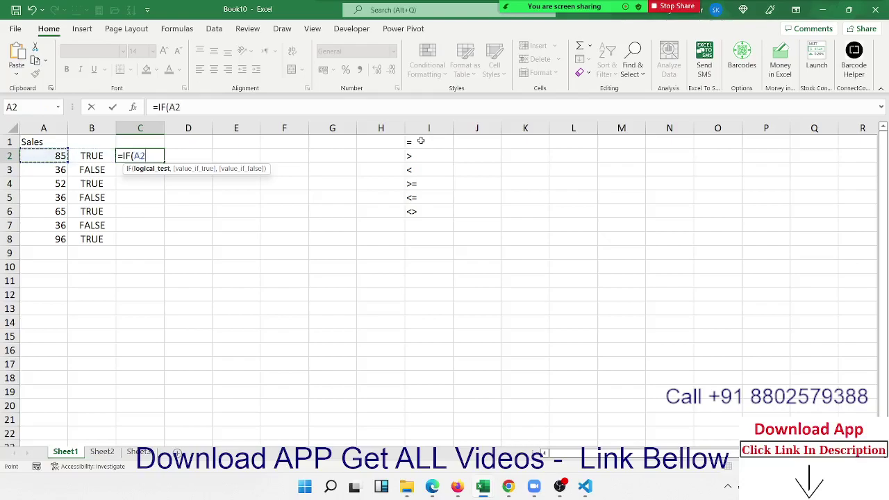
{"action": "type", "text": ">50"}
{"action": "key", "text": "BackSpace"}
{"action": "key", "text": "BackSpace"}
{"action": "key", "text": "BackSpace"}
{"action": "key", "text": "BackSpace"}
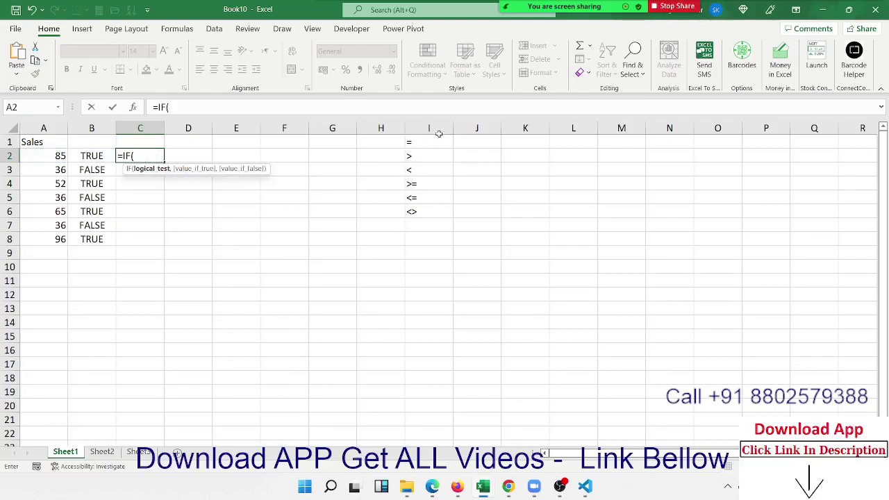
{"action": "left_click", "coordinate": [90, 158]}
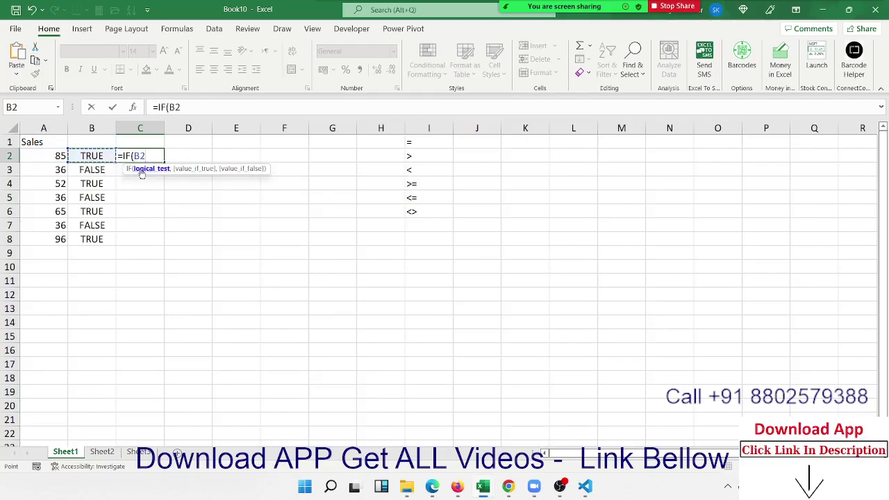
{"action": "type", "text": ",\"O"}
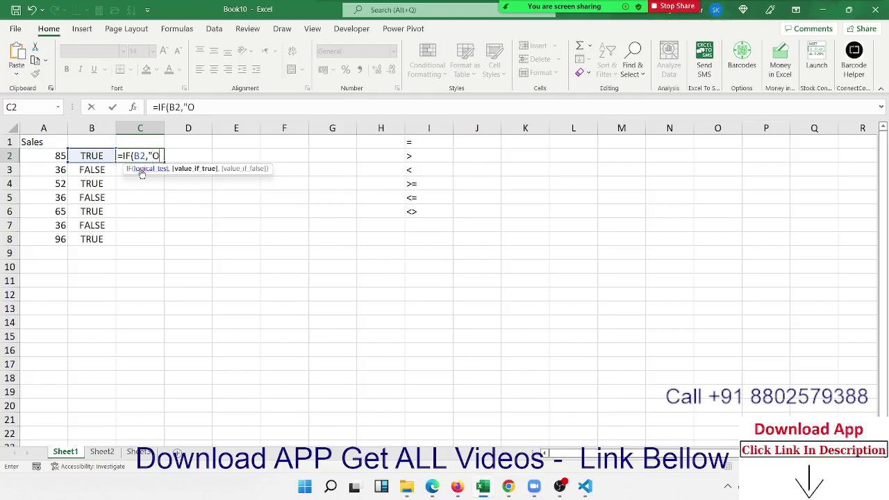
{"action": "type", "text": "K\""}
{"action": "type", "text": ",\"Pe"}
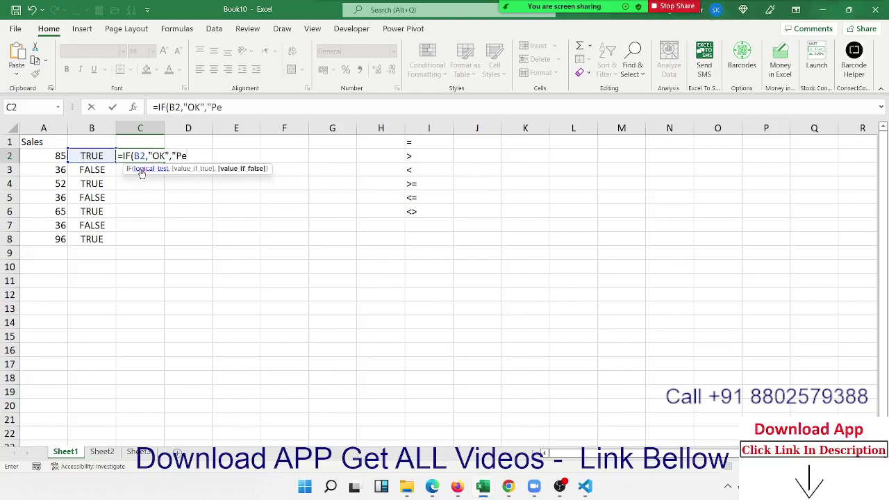
{"action": "type", "text": "nding\""}
{"action": "key", "text": "Return"}
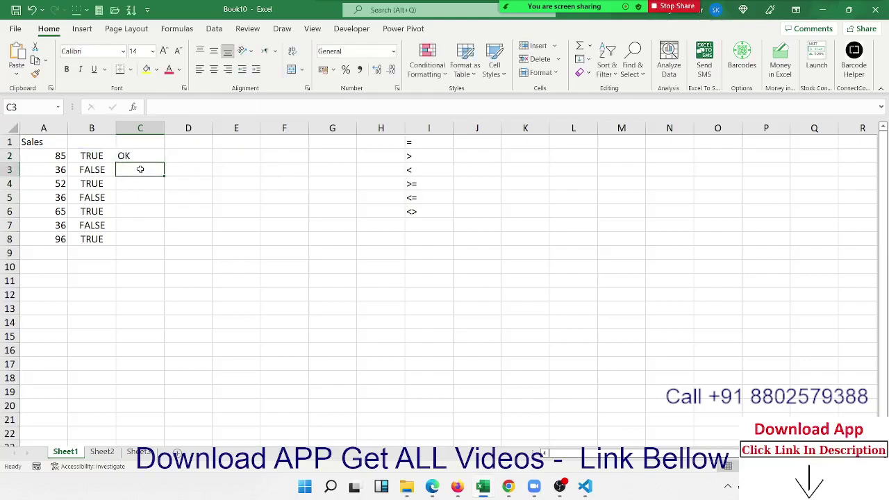
Step: Enter =IF(A3>50,"OK","Pending") in C3, fixing the typos along the way
{"action": "type", "text": "=if("}
{"action": "key", "text": "Left"}
{"action": "key", "text": "Left"}
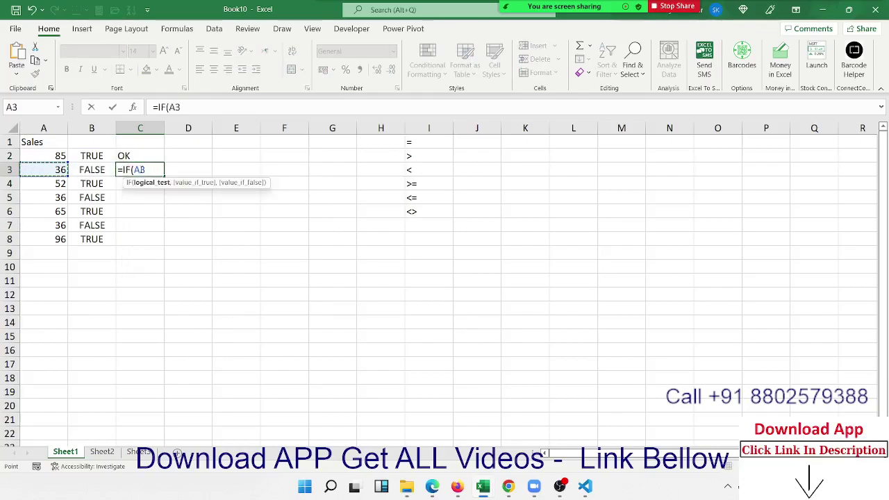
{"action": "type", "text": ">"}
{"action": "type", "text": "50"}
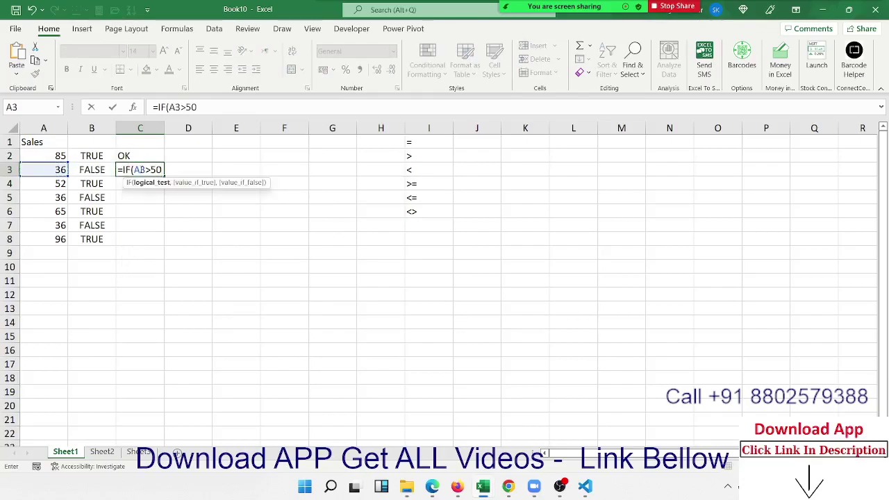
{"action": "type", "text": ","}
{"action": "type", "text": "O"}
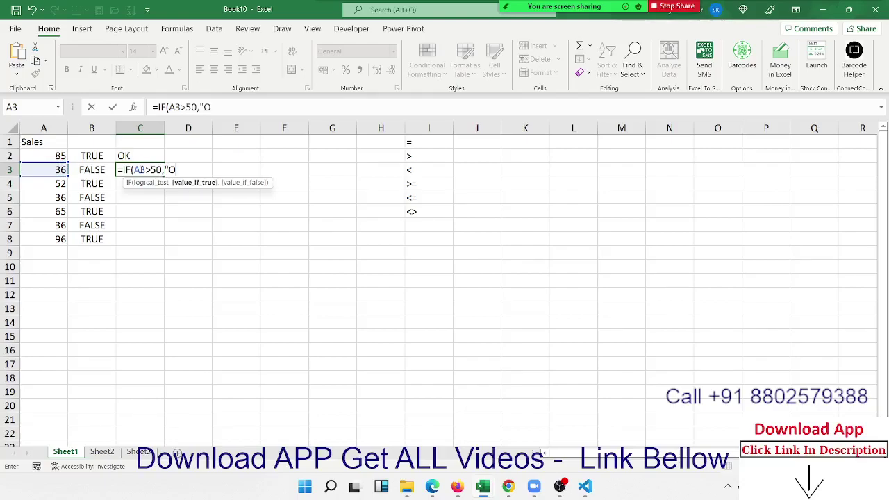
{"action": "type", "text": "LK"}
{"action": "key", "text": "BackSpace"}
{"action": "key", "text": "BackSpace"}
{"action": "type", "text": "\""}
{"action": "type", "text": ",\""}
{"action": "key", "text": "BackSpace"}
{"action": "key", "text": "BackSpace"}
{"action": "key", "text": "BackSpace"}
{"action": "type", "text": "K\"."}
{"action": "key", "text": "BackSpace"}
{"action": "type", "text": ",\""}
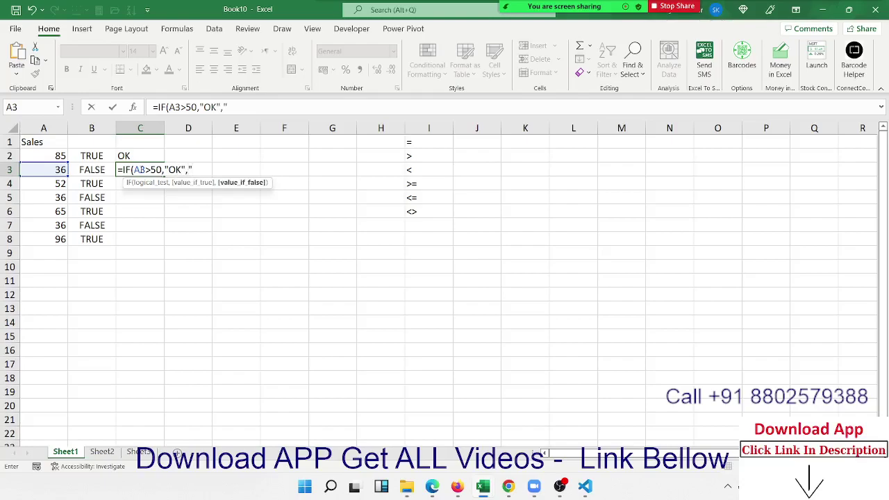
{"action": "type", "text": "Pending"}
{"action": "type", "text": "\""}
{"action": "key", "text": "Return"}
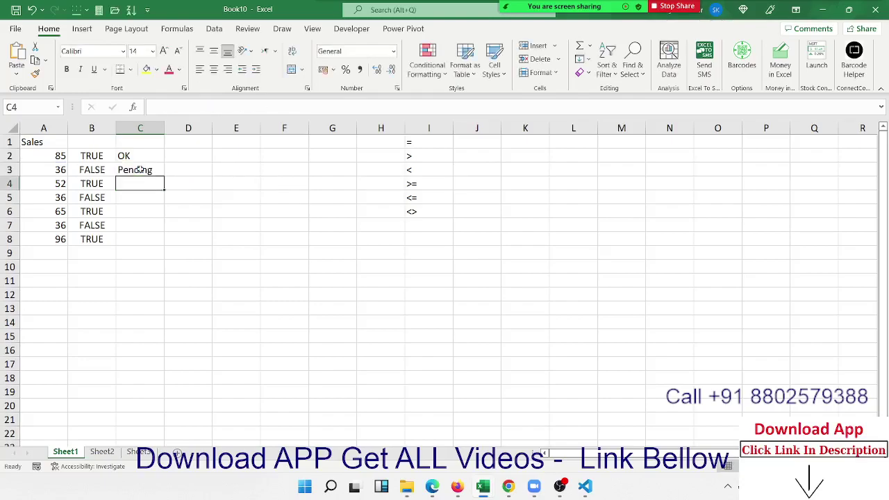
Step: Review the C3 formula's A3>50 condition and fill it down to C8
{"action": "left_click", "coordinate": [140, 169]}
{"action": "double_click", "coordinate": [140, 170]}
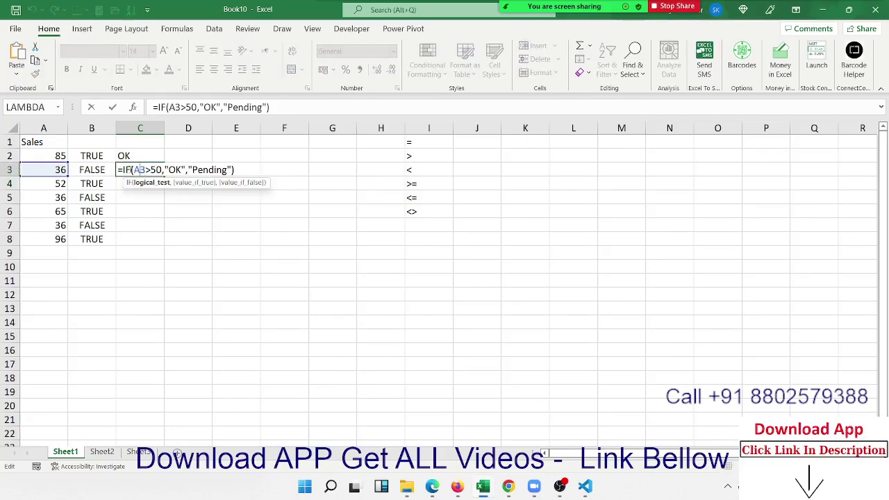
{"action": "left_click_drag", "start_coordinate": [134, 170], "coordinate": [162, 170]}
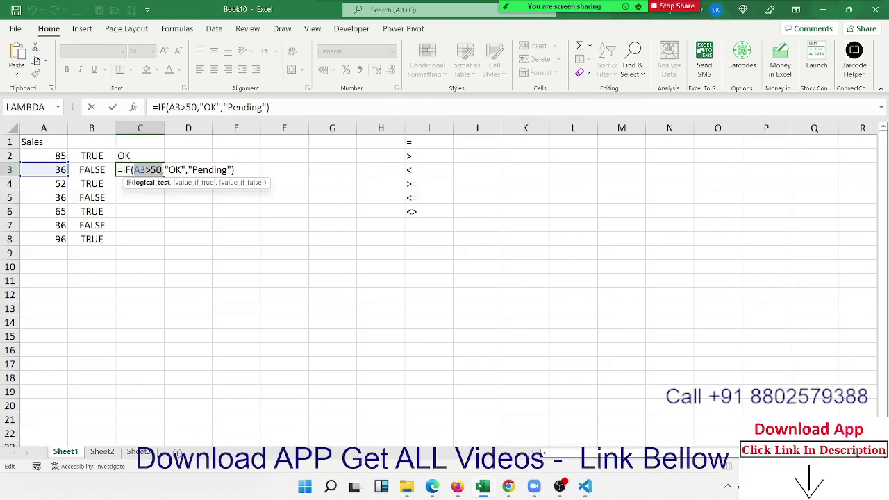
{"action": "key", "text": "Return"}
{"action": "left_click", "coordinate": [159, 172]}
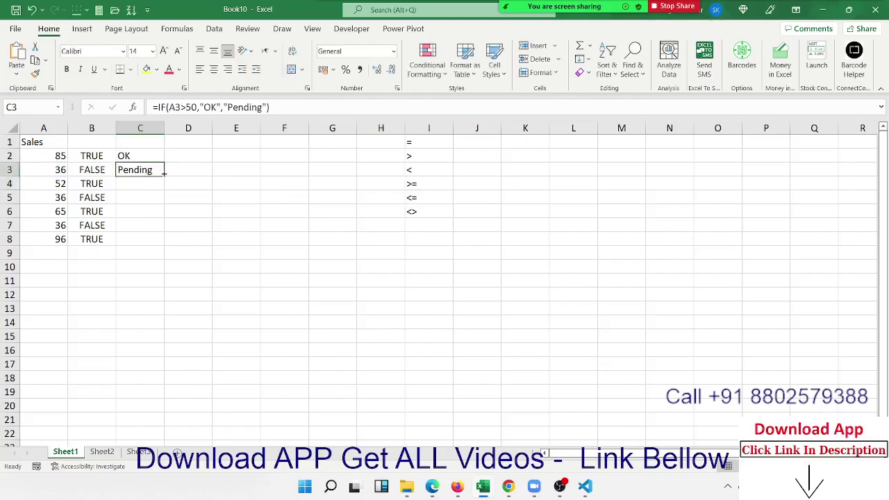
{"action": "double_click", "coordinate": [164, 175]}
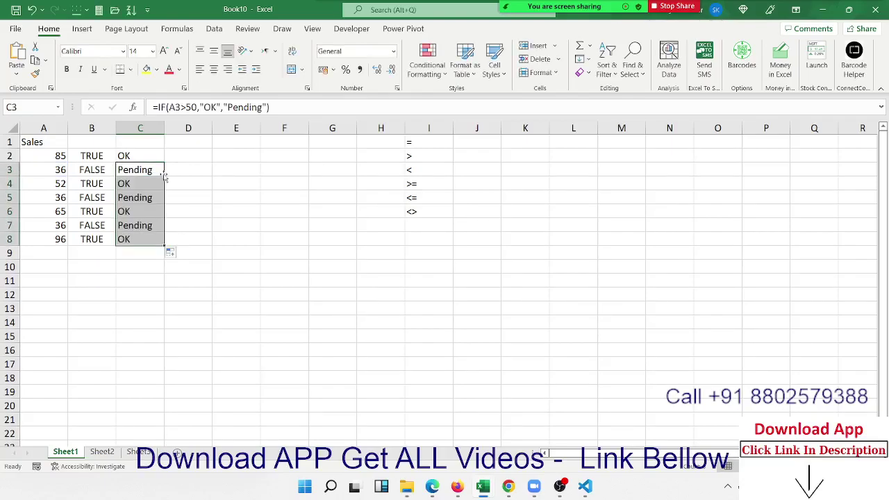
Step: Check the copied IF formulas in C4, C6 and C7
{"action": "left_click", "coordinate": [139, 185]}
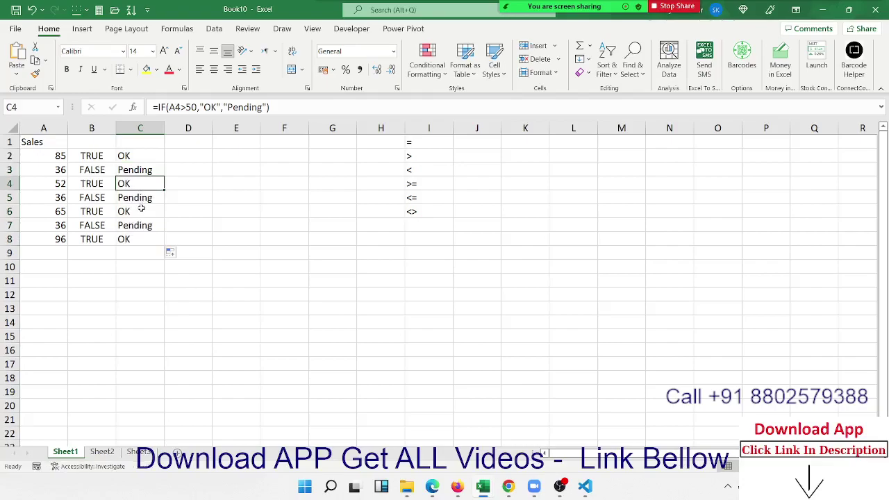
{"action": "left_click", "coordinate": [142, 208]}
{"action": "left_click", "coordinate": [144, 223]}
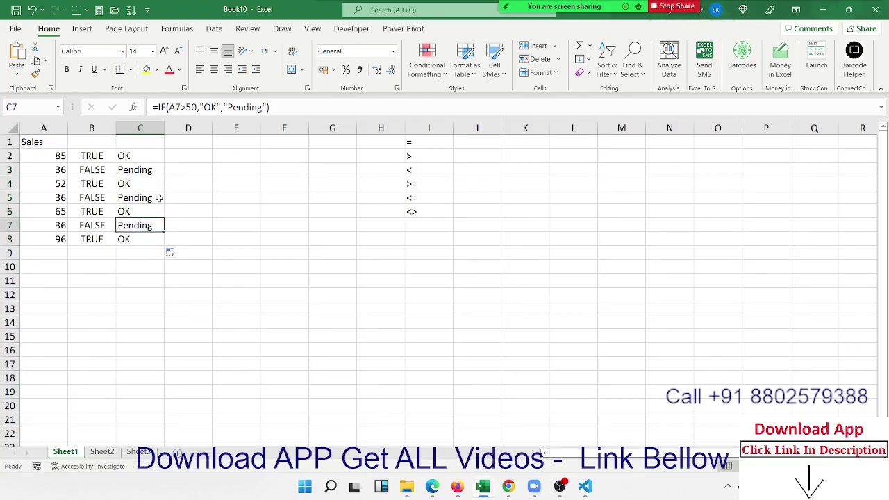
{"action": "left_click", "coordinate": [291, 216]}
{"action": "left_click", "coordinate": [276, 229]}
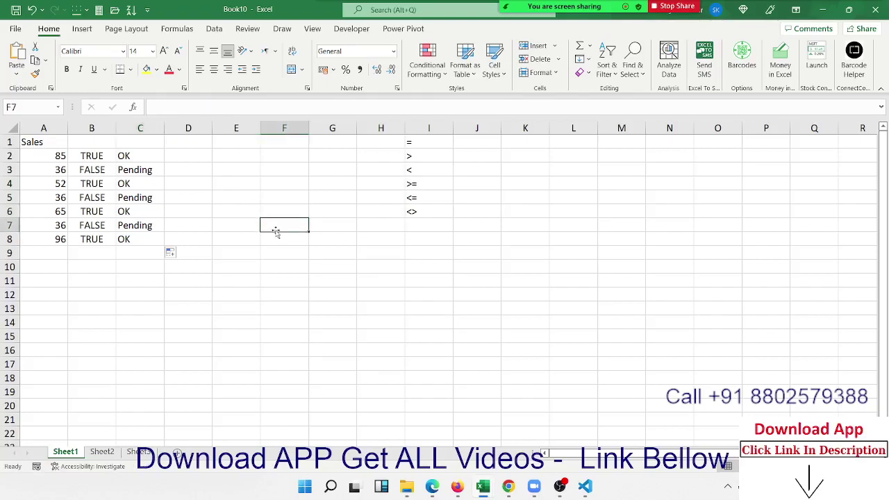
Step: Enter TRUE in C11 with 1 beside it, and FALSE in C12 with 0 beside it
{"action": "left_click", "coordinate": [118, 276]}
{"action": "type", "text": "Tr"}
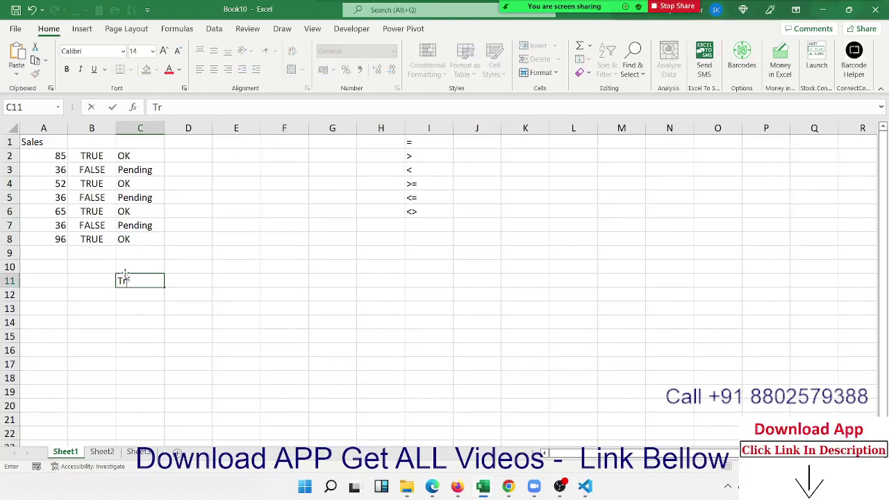
{"action": "type", "text": "ue"}
{"action": "key", "text": "Return"}
{"action": "key", "text": "Up"}
{"action": "key", "text": "Tab"}
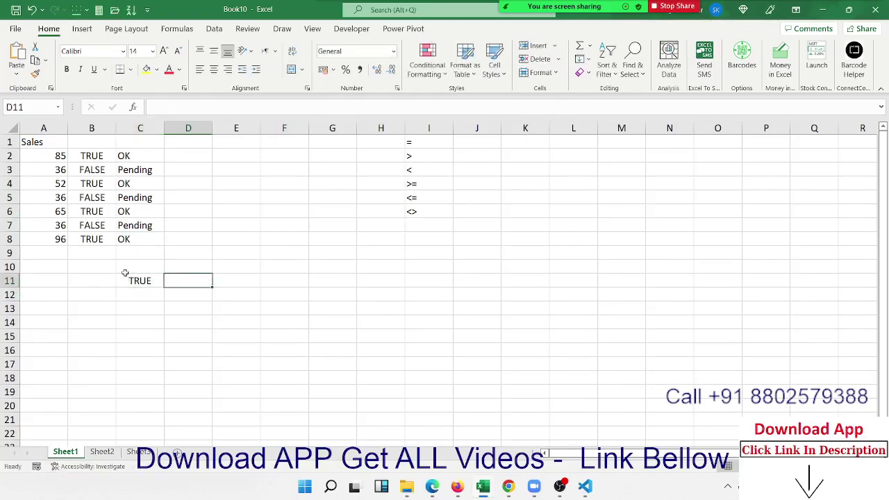
{"action": "type", "text": "1"}
{"action": "key", "text": "Return"}
{"action": "type", "text": "Fal"}
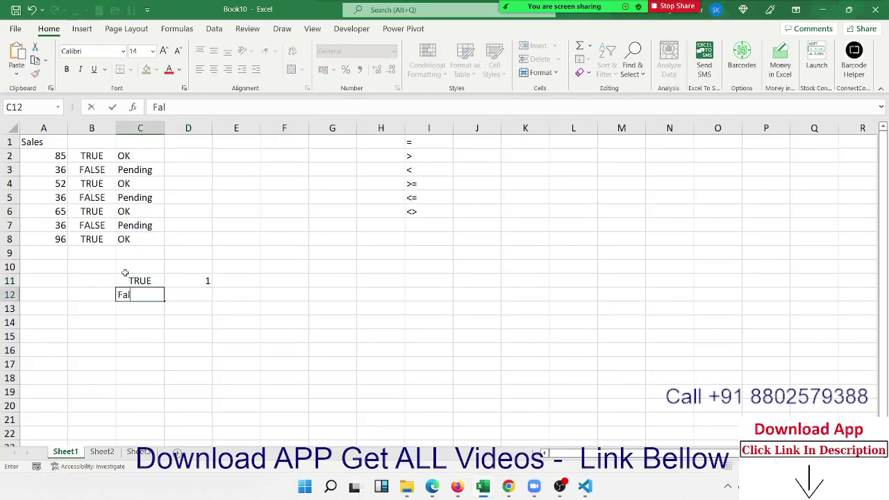
{"action": "type", "text": "se"}
{"action": "key", "text": "Tab"}
{"action": "type", "text": "0"}
{"action": "key", "text": "Up"}
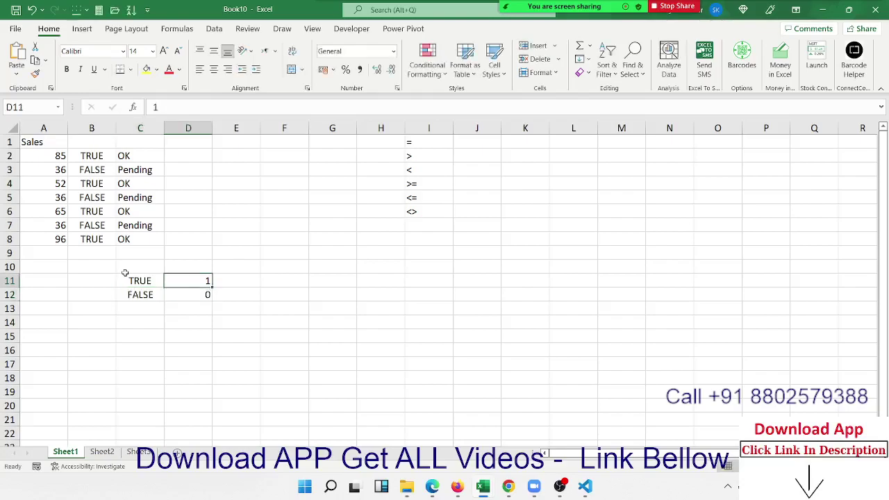
Step: Enter =C11+C12 in C13, then test it by briefly setting C12 to TRUE
{"action": "key", "text": "Left"}
{"action": "key", "text": "Down"}
{"action": "key", "text": "Down"}
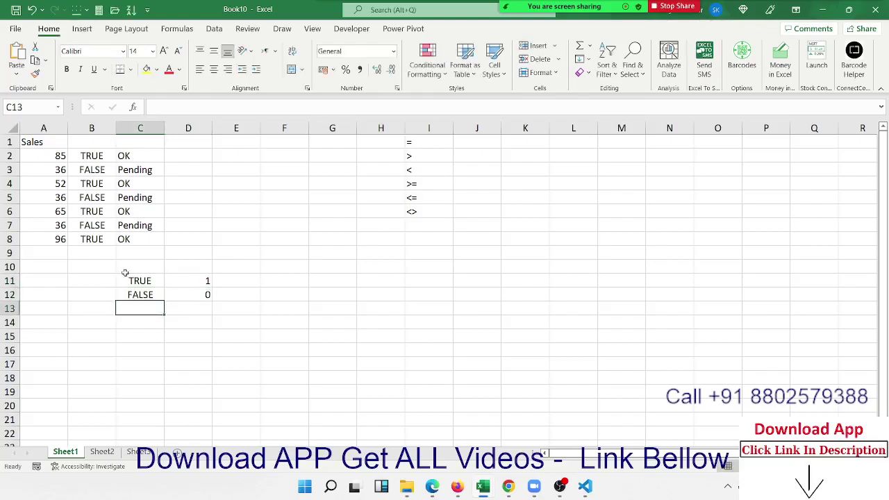
{"action": "type", "text": "="}
{"action": "key", "text": "Up"}
{"action": "key", "text": "Up"}
{"action": "type", "text": "+"}
{"action": "key", "text": "Up"}
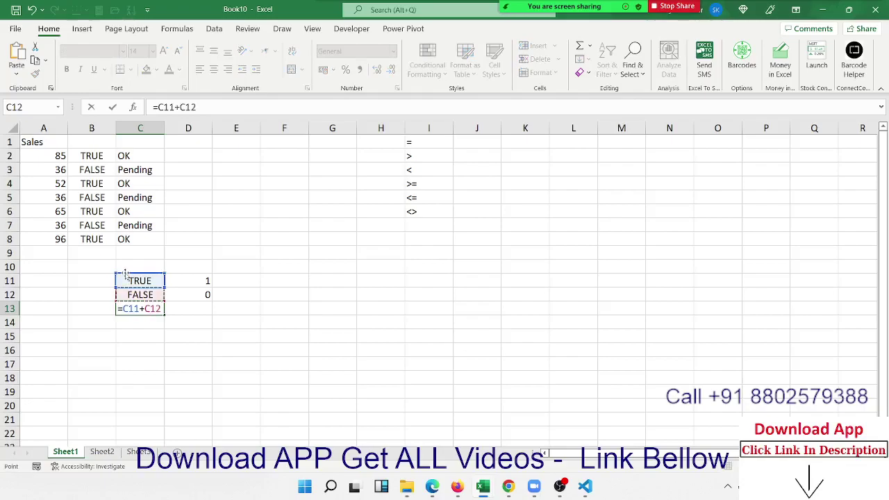
{"action": "key", "text": "Return"}
{"action": "key", "text": "Up"}
{"action": "key", "text": "Up"}
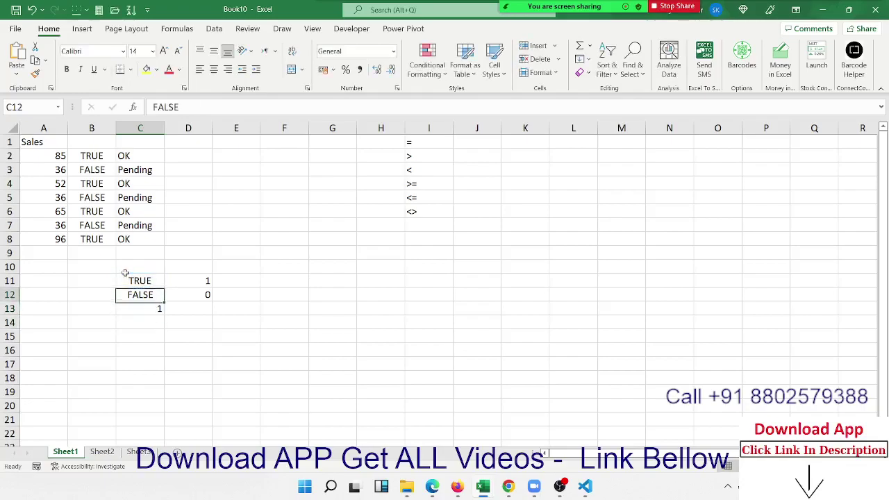
{"action": "type", "text": "TRUE"}
{"action": "key", "text": "ctrl+Return"}
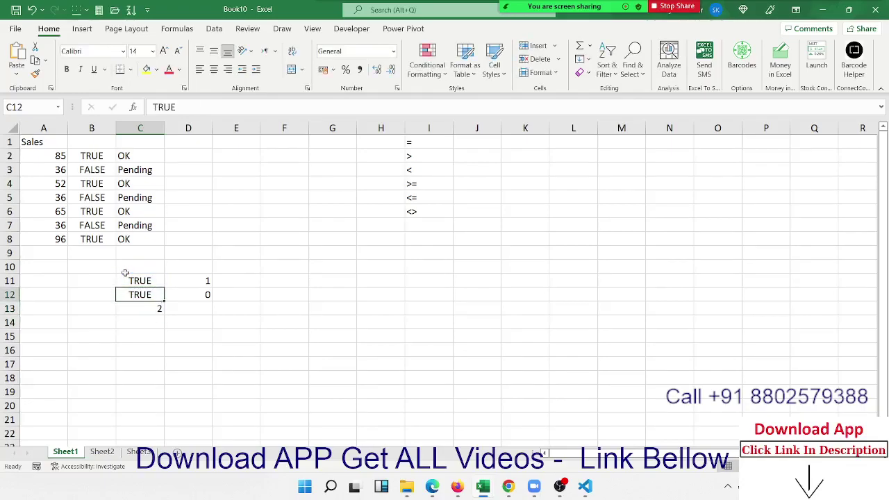
{"action": "key", "text": "ctrl+z"}
{"action": "key", "text": "Down"}
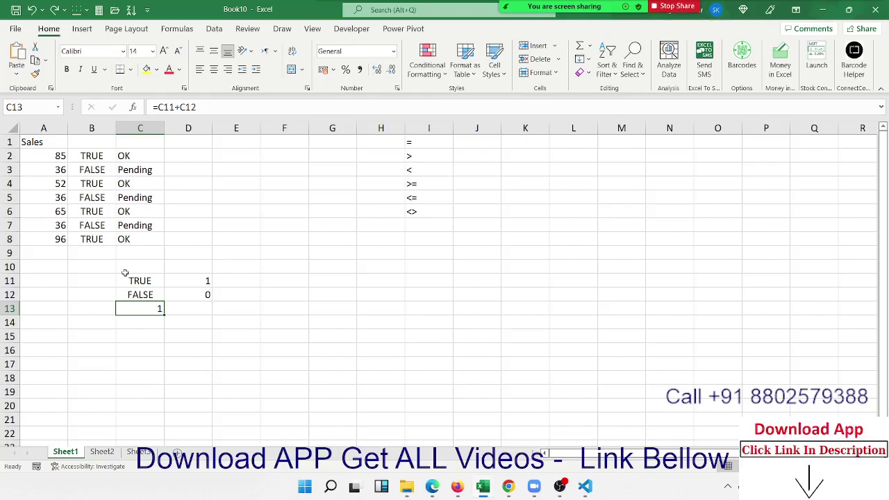
Step: Copy TRUE into C12 and re-enter =C11+C12 in C13, giving 2
{"action": "left_click", "coordinate": [171, 279]}
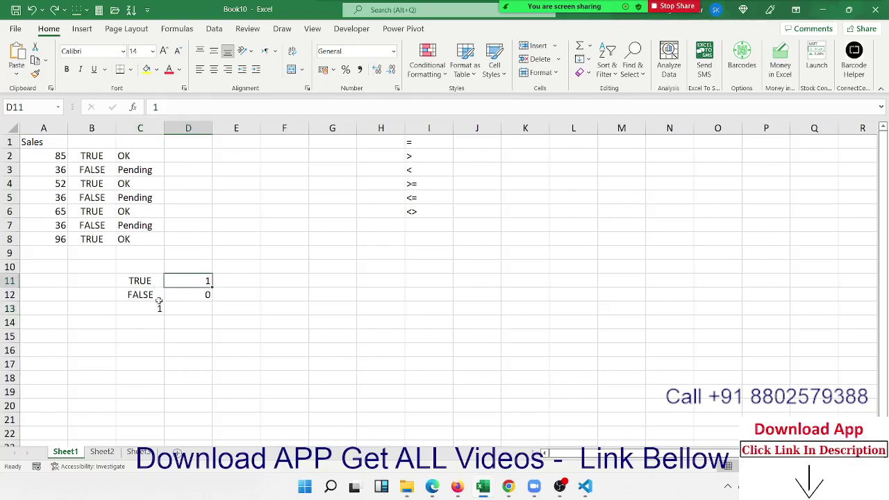
{"action": "left_click", "coordinate": [157, 305]}
{"action": "key", "text": "Up"}
{"action": "key", "text": "Up"}
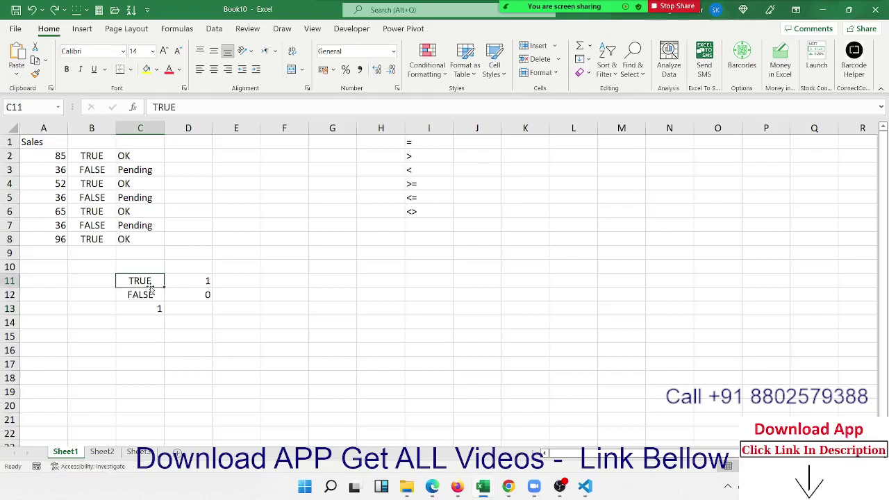
{"action": "left_click", "coordinate": [148, 295]}
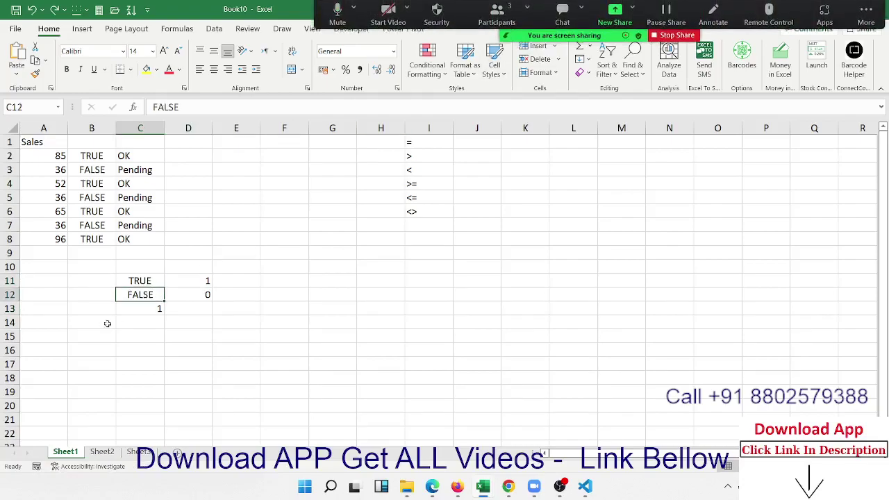
{"action": "key", "text": "ctrl+d"}
{"action": "left_click", "coordinate": [154, 306]}
{"action": "type", "text": "=C11+C12"}
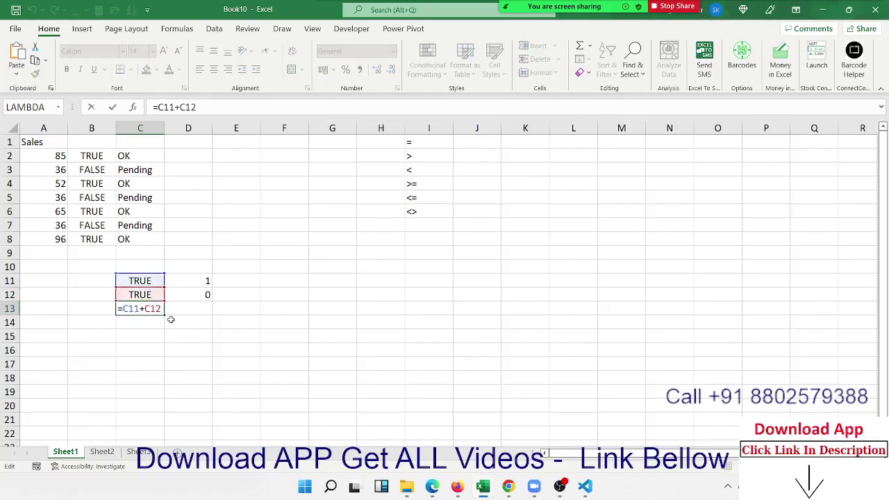
{"action": "key", "text": "ctrl+Return"}
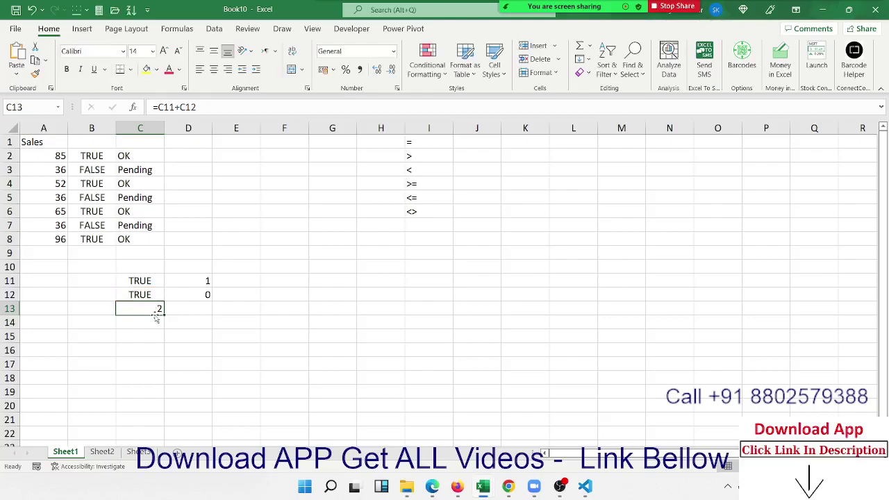
Step: Revert C12 to FALSE so C13 returns 1, and select C11:D11
{"action": "key", "text": "ctrl+z"}
{"action": "left_click", "coordinate": [151, 307]}
{"action": "mouse_move", "coordinate": [142, 281]}
{"action": "left_mouse_down"}
{"action": "mouse_move", "coordinate": [182, 281]}
{"action": "mouse_move", "coordinate": [144, 294]}
{"action": "left_mouse_up"}
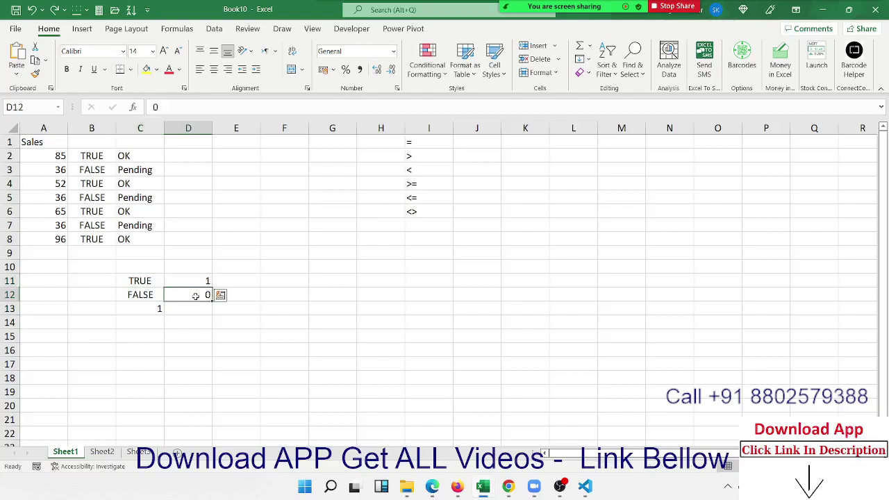
{"action": "left_click", "coordinate": [313, 279]}
{"action": "scroll", "coordinate": [359, 265], "scroll_direction": "up", "scroll_amount": 3}
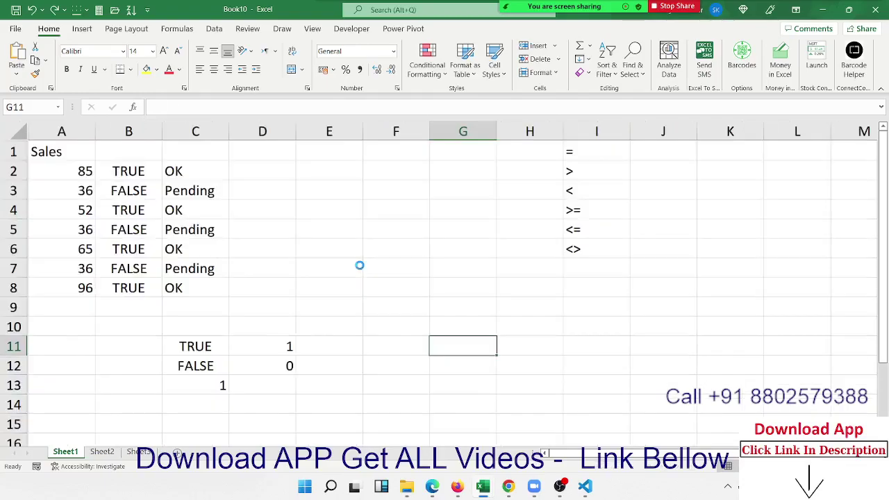
{"action": "scroll", "coordinate": [359, 264], "scroll_direction": "up", "scroll_amount": 3}
{"action": "scroll", "coordinate": [411, 263], "scroll_direction": "up", "scroll_amount": 1}
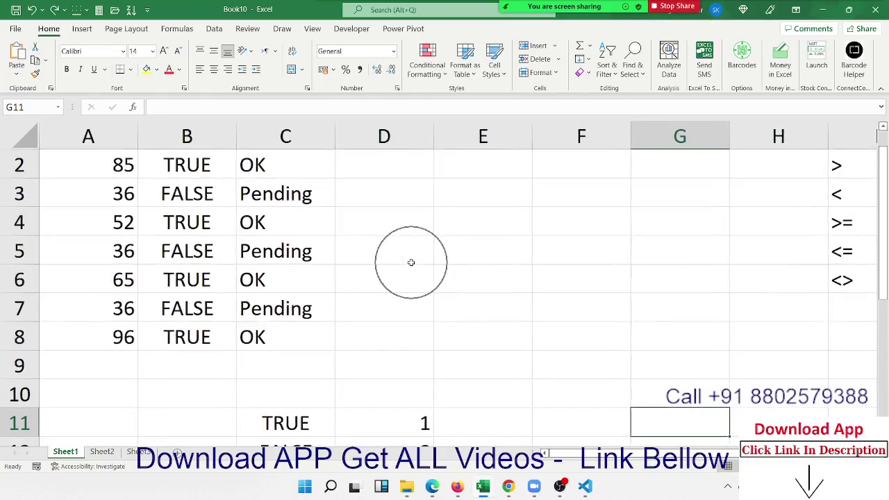
{"action": "scroll", "coordinate": [411, 263], "scroll_direction": "up", "scroll_amount": 1}
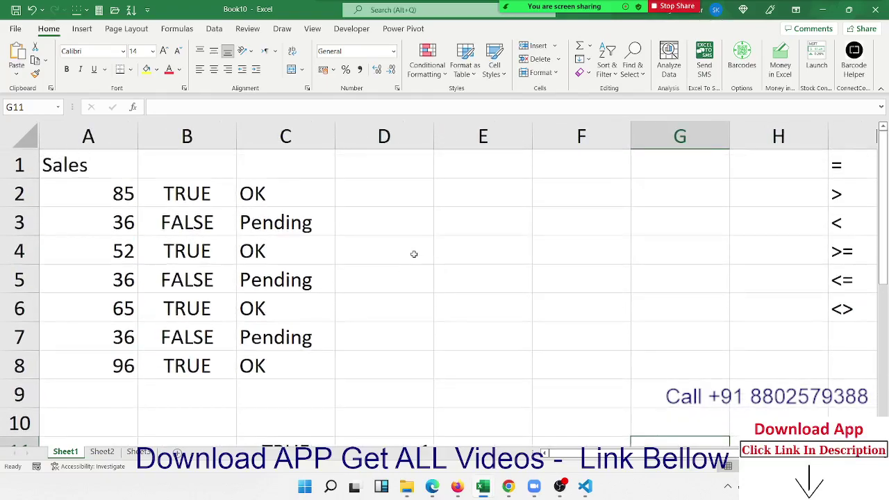
{"action": "left_click", "coordinate": [416, 200]}
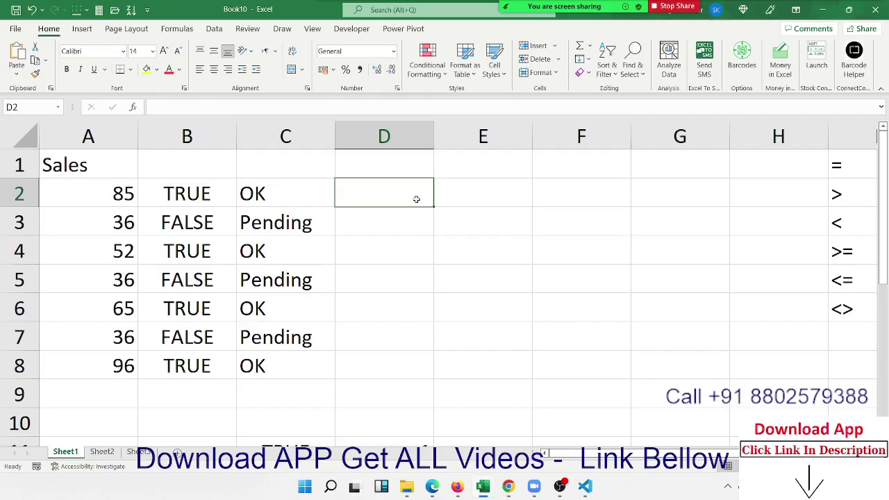
{"action": "type", "text": "="}
{"action": "key", "text": "Escape"}
{"action": "type", "text": "+"}
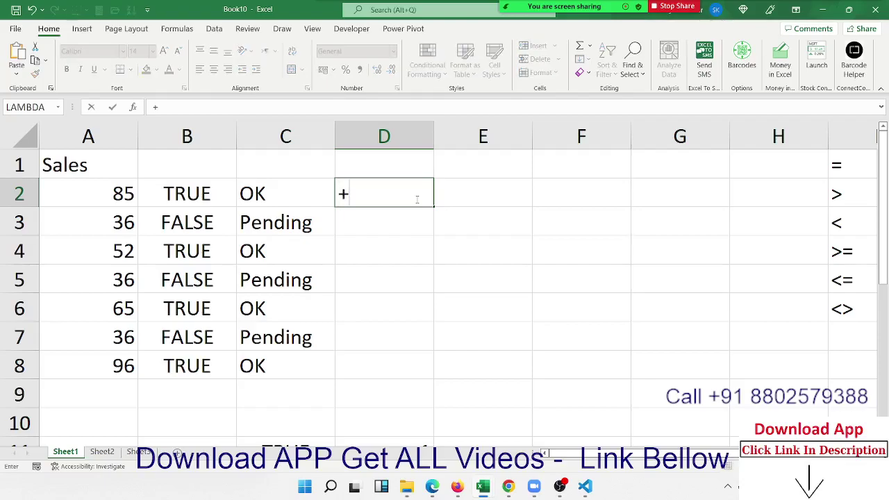
{"action": "key", "text": "Escape"}
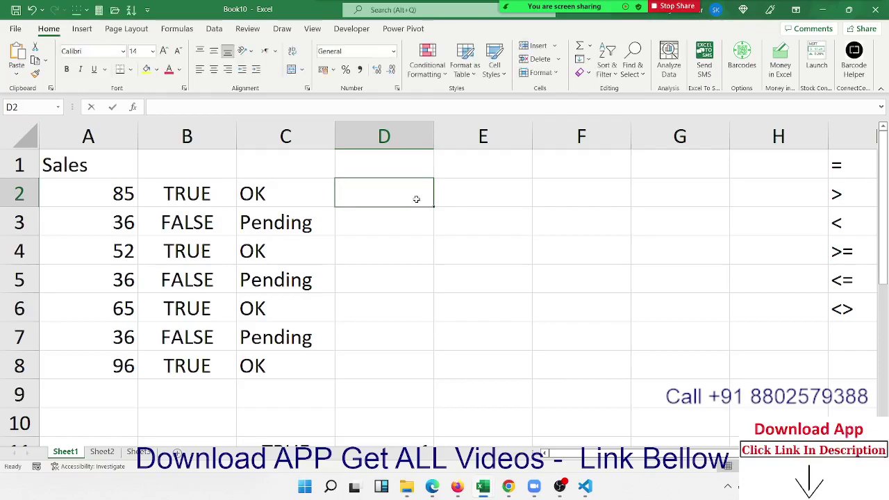
{"action": "type", "text": "-"}
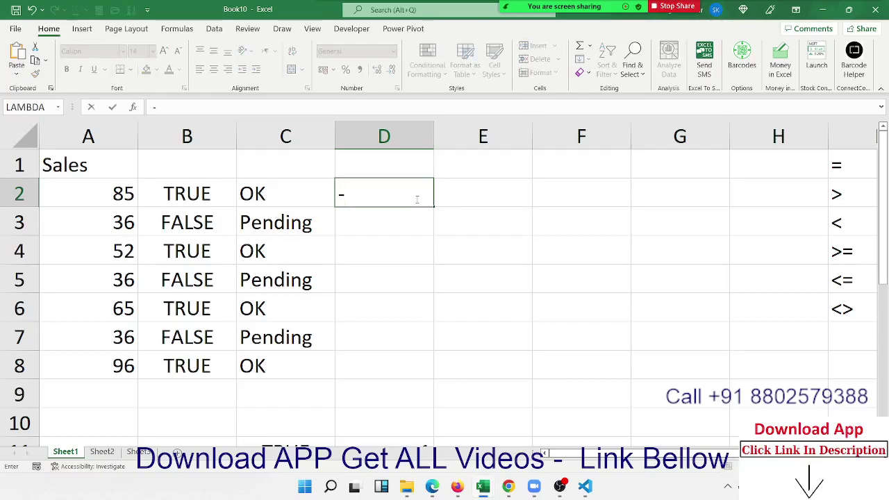
{"action": "key", "text": "Escape"}
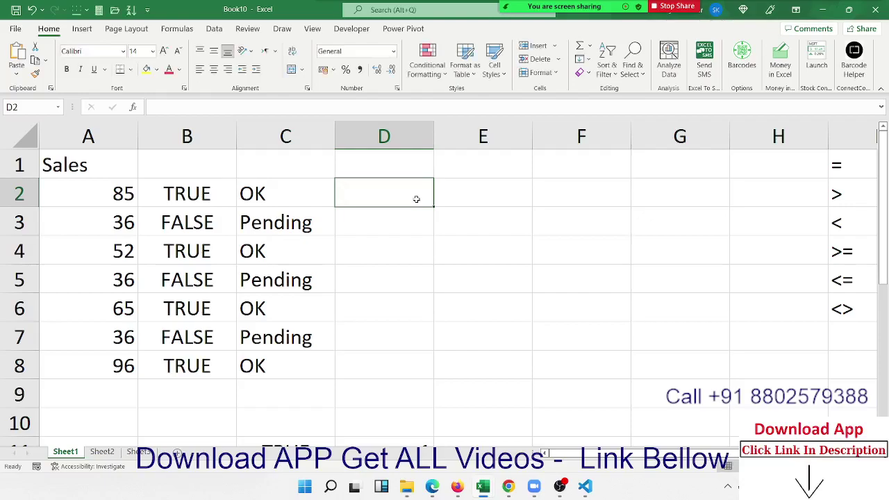
{"action": "type", "text": "=i"}
Step: Cancel the abandoned =i and +if entries, leaving D2 empty
{"action": "key", "text": "Escape"}
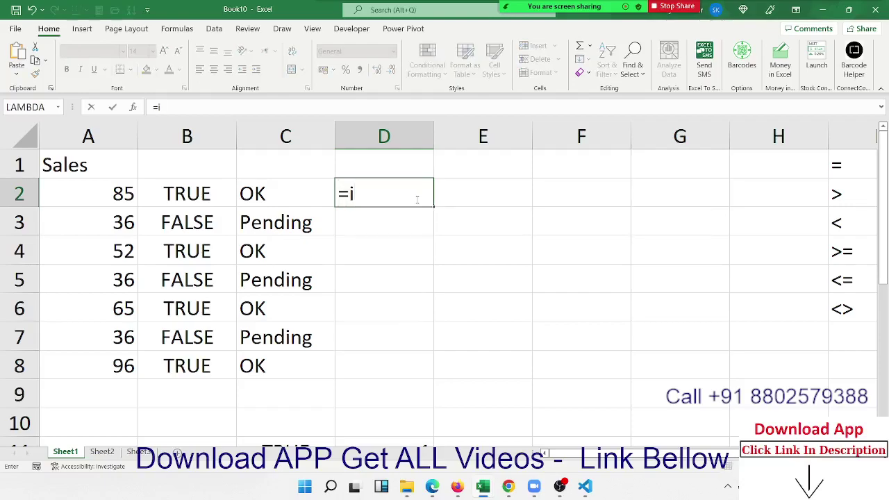
{"action": "key", "text": "Escape"}
{"action": "type", "text": "+"}
{"action": "type", "text": "if"}
{"action": "key", "text": "alt"}
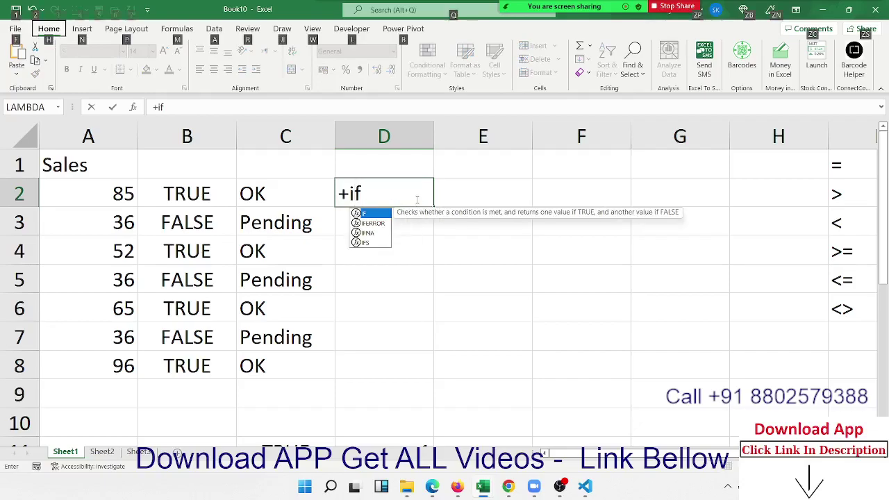
{"action": "key", "text": "Escape"}
{"action": "key", "text": "Escape"}
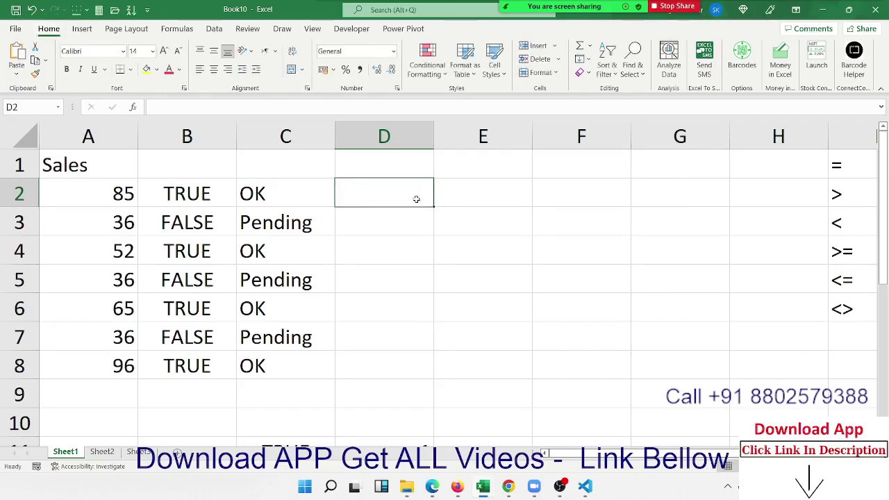
Step: Type =i in D2 and choose IF over IFERROR and IFS from the AutoComplete list
{"action": "type", "text": "="}
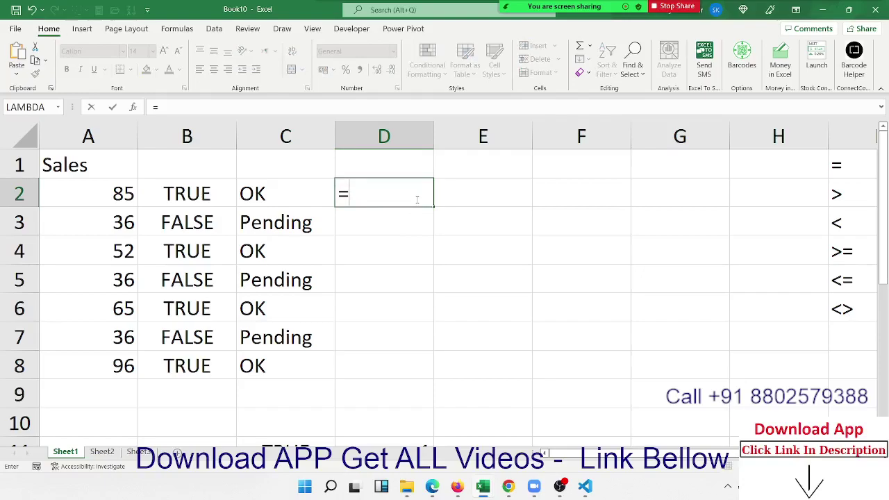
{"action": "type", "text": "i"}
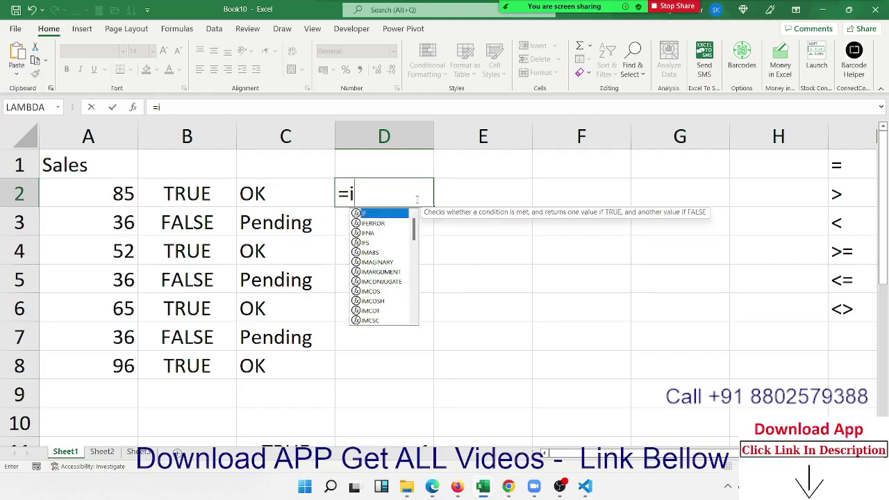
{"action": "key", "text": "Down"}
{"action": "key", "text": "Down"}
{"action": "key", "text": "Down"}
{"action": "key", "text": "Down"}
{"action": "key", "text": "Down"}
{"action": "key", "text": "Down"}
{"action": "key", "text": "Down"}
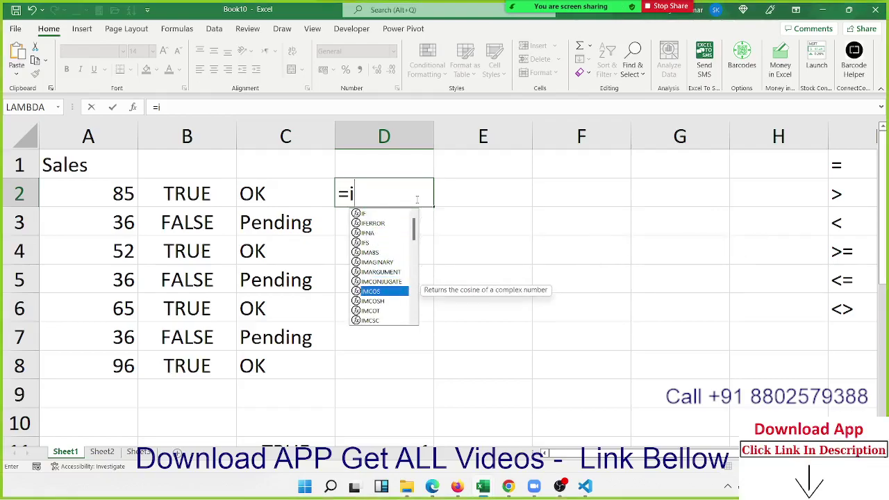
{"action": "key", "text": "Down"}
{"action": "key", "text": "Down"}
{"action": "key", "text": "Down"}
{"action": "key", "text": "Up"}
{"action": "key", "text": "Up"}
{"action": "key", "text": "Up"}
{"action": "key", "text": "Up"}
{"action": "key", "text": "Up"}
{"action": "key", "text": "Up"}
{"action": "key", "text": "Up"}
{"action": "key", "text": "Up"}
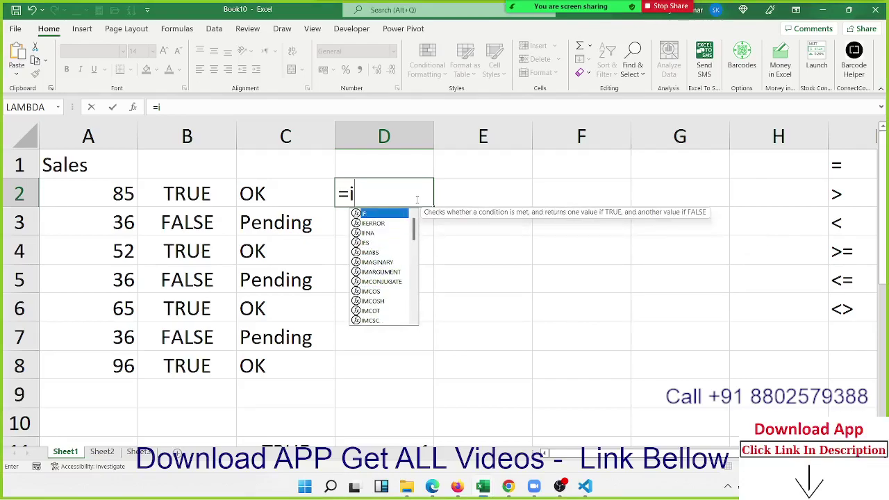
{"action": "key", "text": "Down"}
{"action": "key", "text": "Up"}
{"action": "key", "text": "Down"}
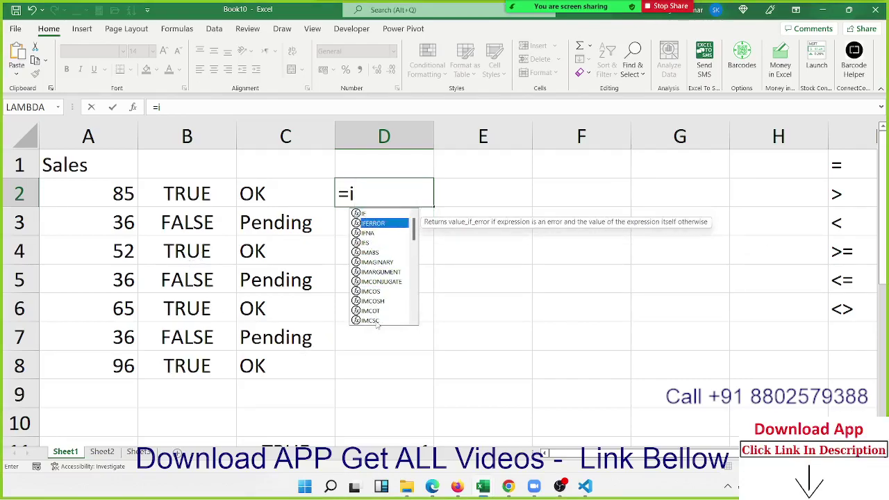
{"action": "key", "text": "Up"}
{"action": "key", "text": "Down"}
{"action": "key", "text": "Down"}
{"action": "key", "text": "Down"}
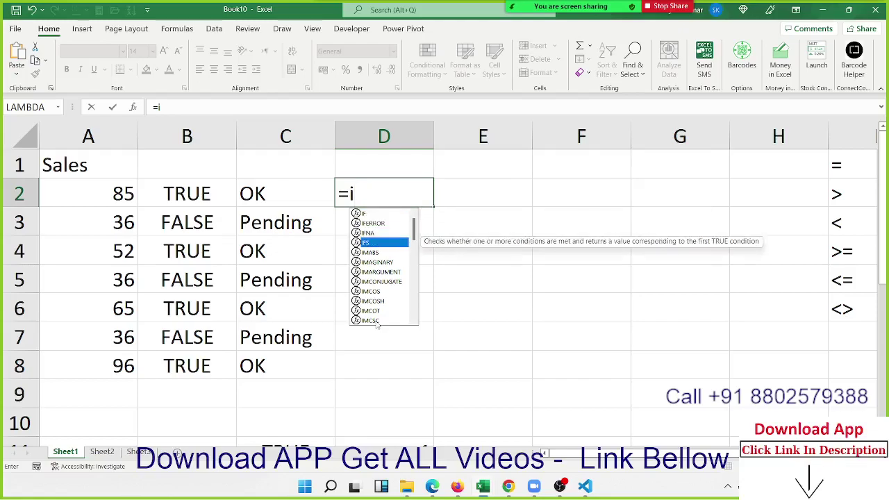
{"action": "key", "text": "Up"}
{"action": "key", "text": "Up"}
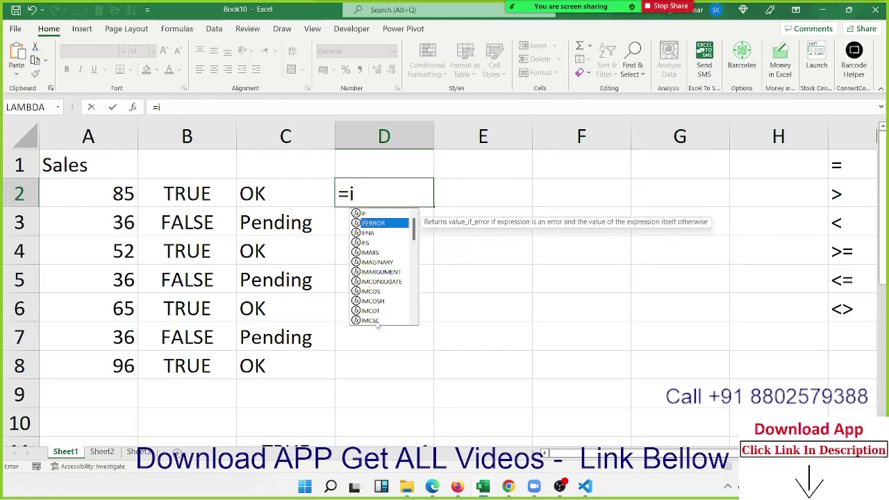
{"action": "key", "text": "Up"}
{"action": "key", "text": "Down"}
{"action": "key", "text": "Up"}
{"action": "key", "text": "Down"}
{"action": "key", "text": "Up"}
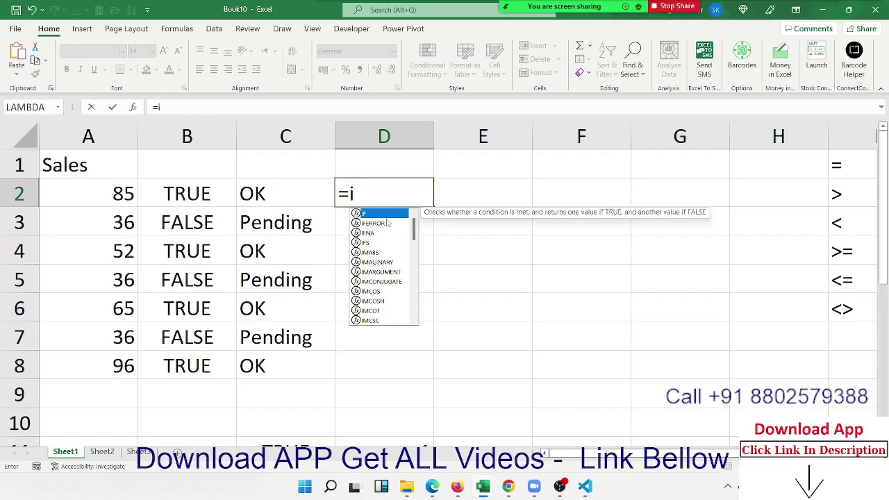
{"action": "key", "text": "Tab"}
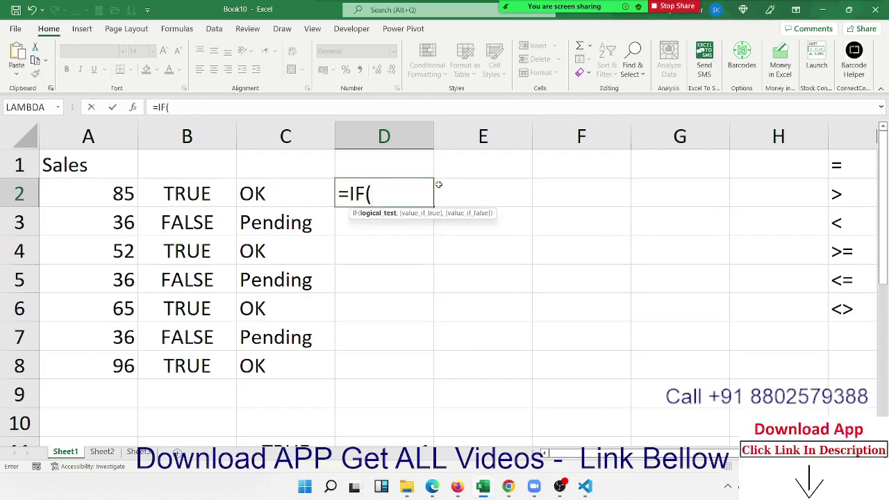
Step: Redo the entry so D2 holds =IF( from the IF suggestion
{"action": "key", "text": "BackSpace"}
{"action": "key", "text": "BackSpace"}
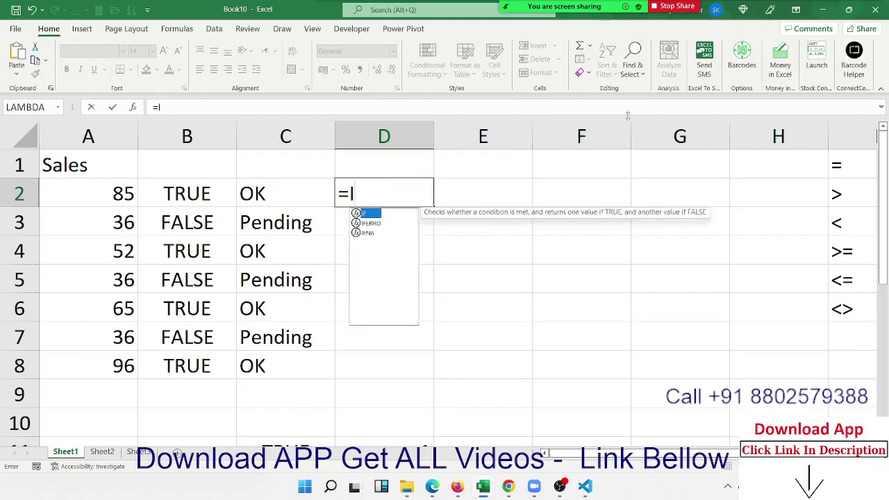
{"action": "key", "text": "BackSpace"}
{"action": "type", "text": "if"}
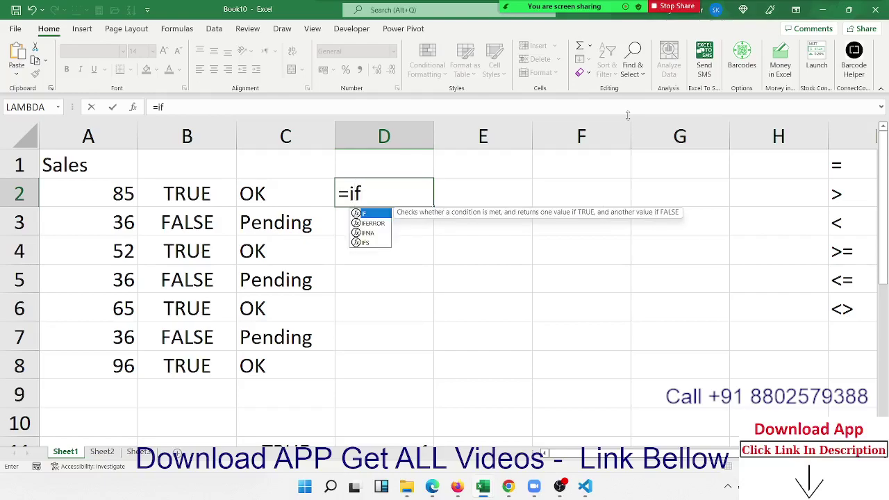
{"action": "type", "text": "("}
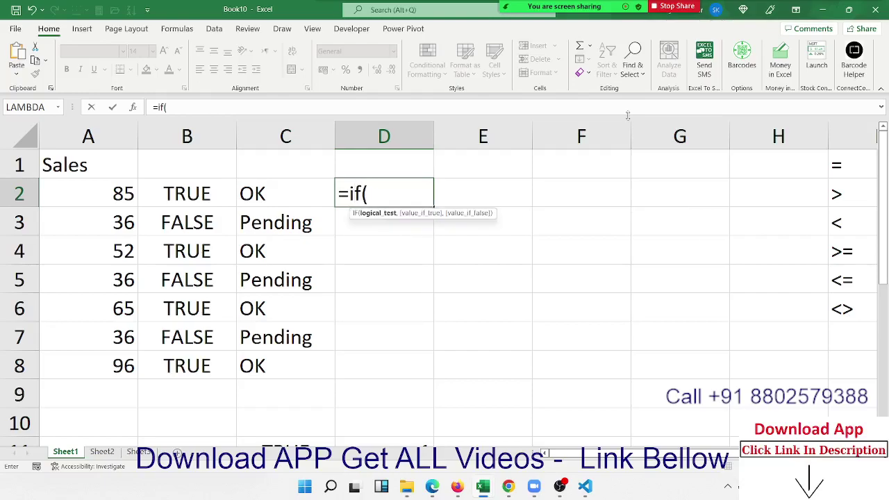
{"action": "key", "text": "BackSpace"}
{"action": "key", "text": "BackSpace"}
{"action": "key", "text": "Down"}
{"action": "key", "text": "Up"}
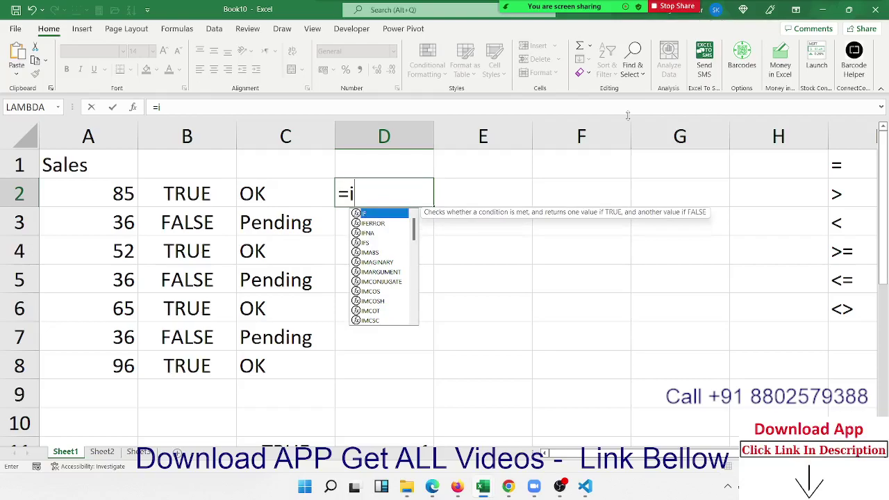
{"action": "key", "text": "Tab"}
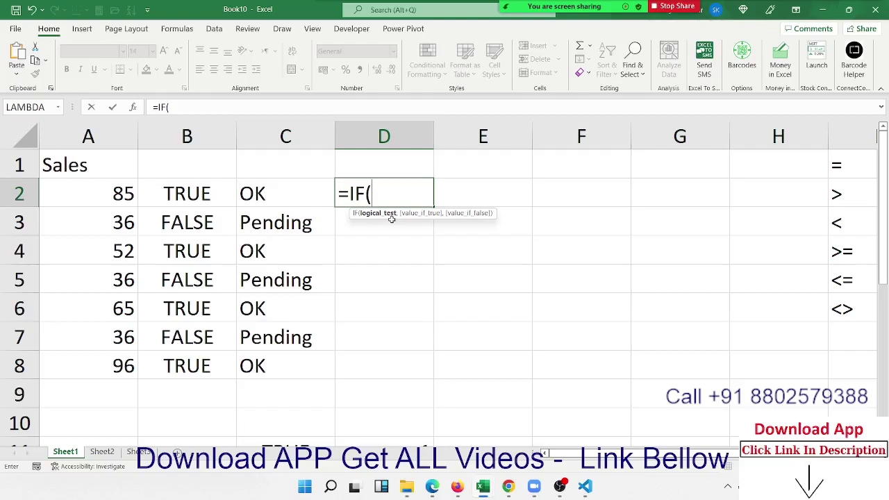
Step: Make A2>50 the condition of D2's IF formula, removing mistyped text
{"action": "left_click", "coordinate": [129, 201]}
{"action": "type", "text": ">"}
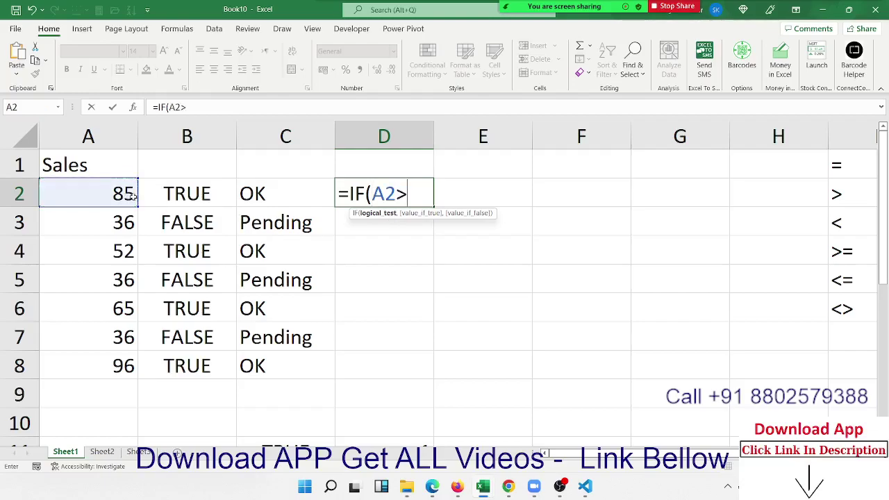
{"action": "type", "text": "50js"}
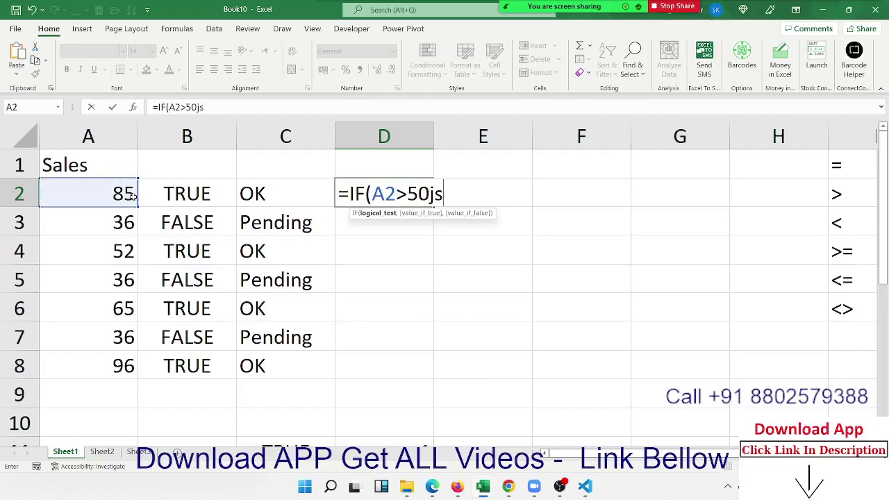
{"action": "type", "text": "djf"}
{"action": "key", "text": "BackSpace"}
{"action": "key", "text": "BackSpace"}
{"action": "key", "text": "BackSpace"}
{"action": "key", "text": "BackSpace"}
{"action": "key", "text": "BackSpace"}
{"action": "type", "text": ","}
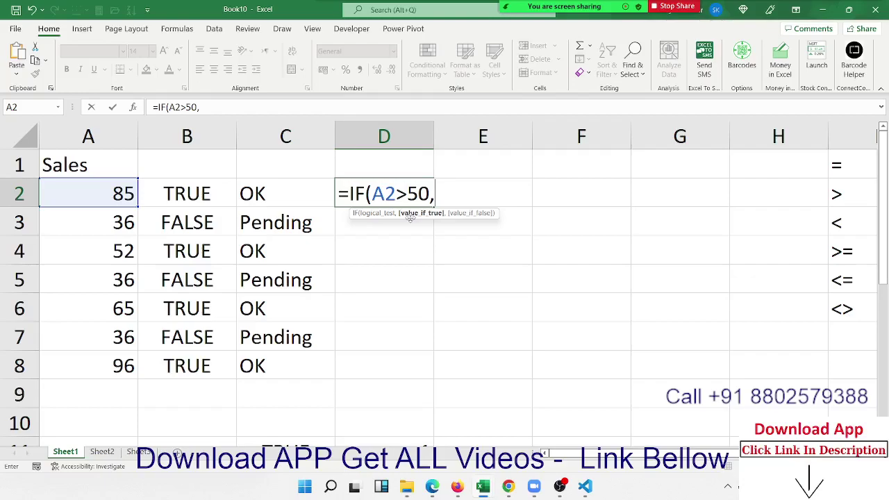
{"action": "type", "text": "500"}
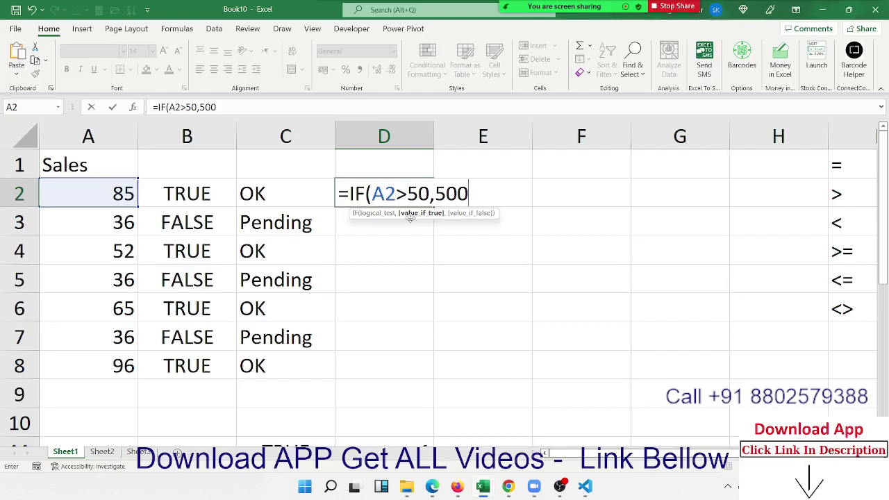
{"action": "key", "text": "BackSpace"}
{"action": "key", "text": "BackSpace"}
{"action": "key", "text": "BackSpace"}
{"action": "type", "text": "ok"}
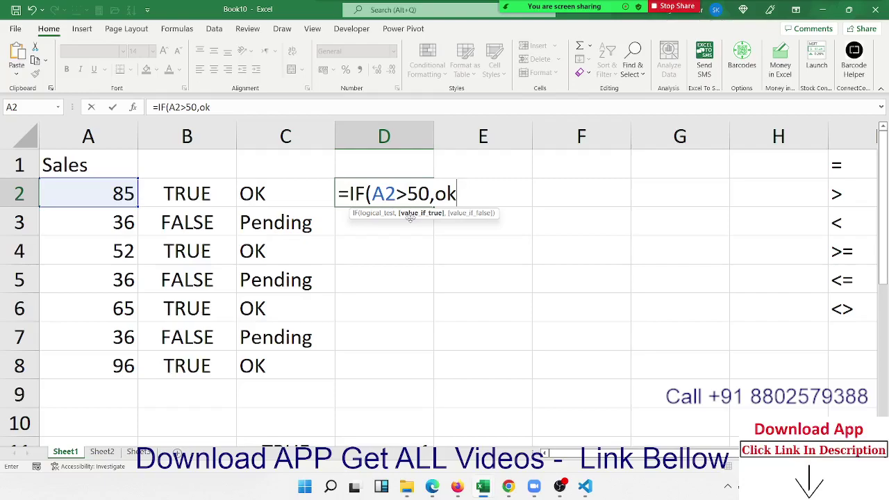
{"action": "key", "text": "BackSpace"}
{"action": "key", "text": "BackSpace"}
Step: Add the "OK" and "Pending" results and commit the formula, which shows OK
{"action": "type", "text": "\""}
{"action": "type", "text": "OK"}
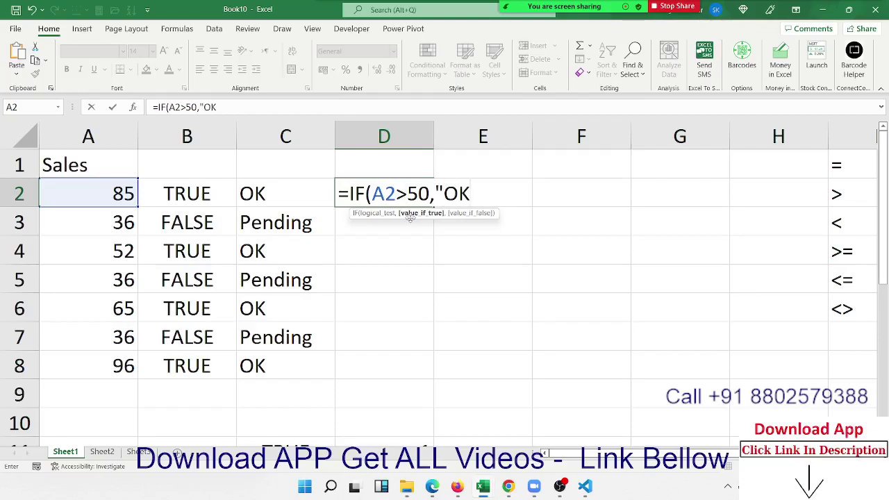
{"action": "type", "text": "\""}
{"action": "type", "text": ","}
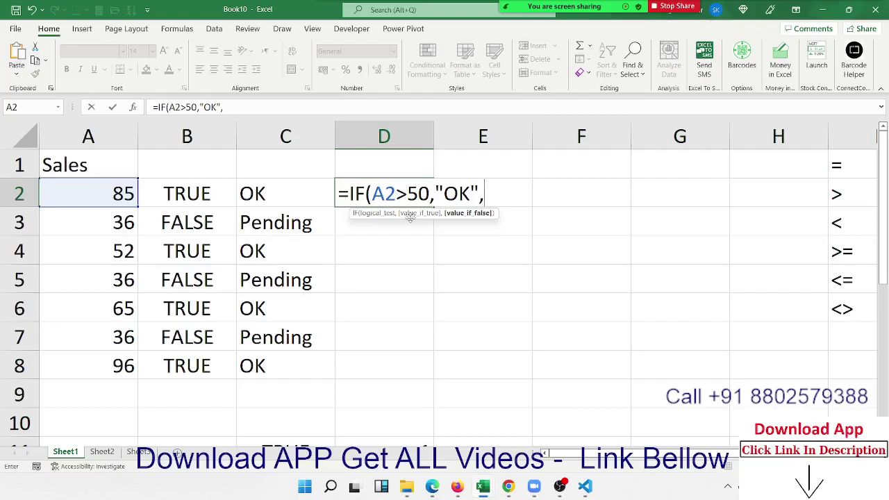
{"action": "type", "text": "\"Pe"}
{"action": "type", "text": "d"}
{"action": "key", "text": "BackSpace"}
{"action": "type", "text": "nd"}
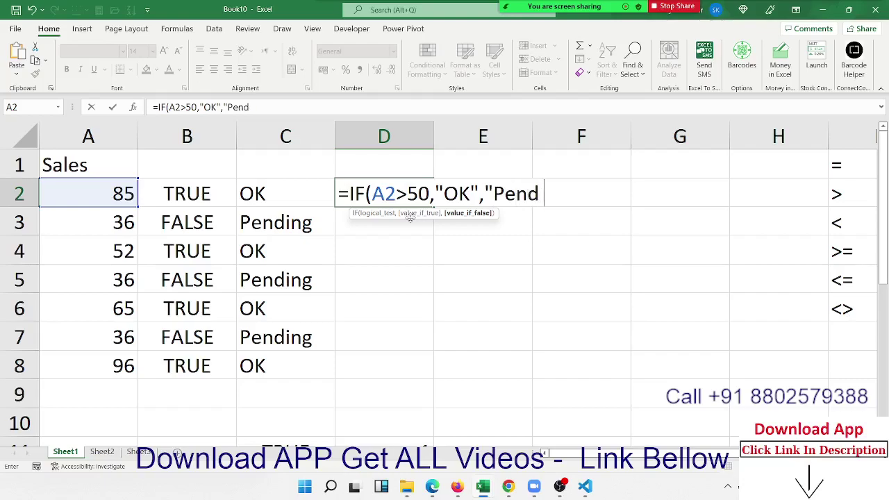
{"action": "type", "text": "ing\""}
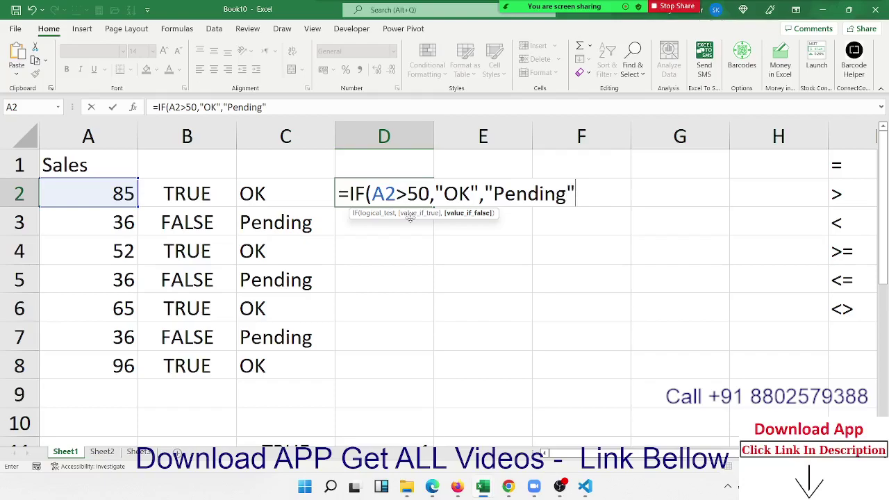
{"action": "key", "text": "Return"}
{"action": "key", "text": "Up"}
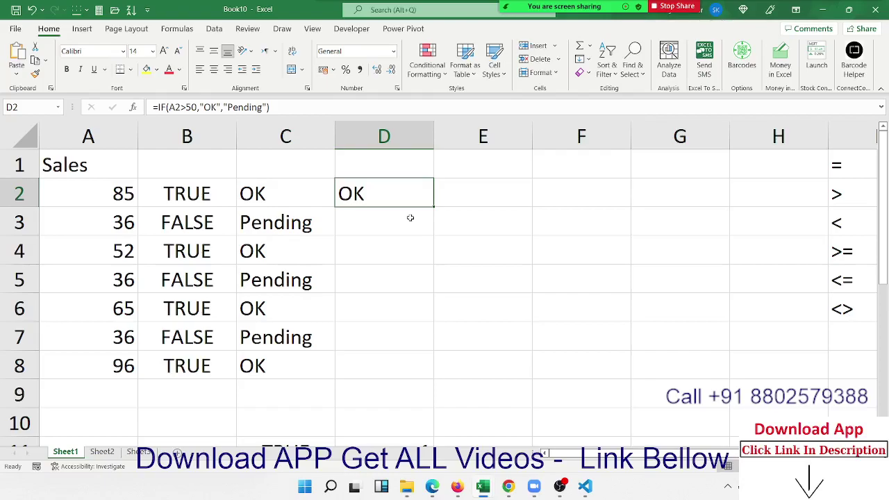
{"action": "key", "text": "F2"}
Step: Replace the quoted "OK" with unquoted OK in D2's formula and commit it, producing #NAME?
{"action": "key", "text": "Left"}
{"action": "key", "text": "Left"}
{"action": "key", "text": "Left"}
{"action": "key", "text": "Left"}
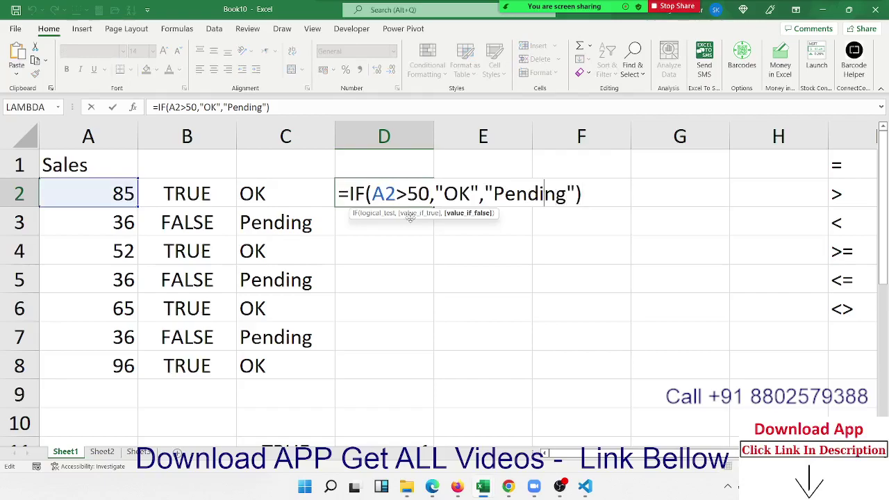
{"action": "key", "text": "Left"}
{"action": "key", "text": "Left"}
{"action": "key", "text": "Left"}
{"action": "key", "text": "Left"}
{"action": "key", "text": "shift+Left"}
{"action": "key", "text": "shift+Left"}
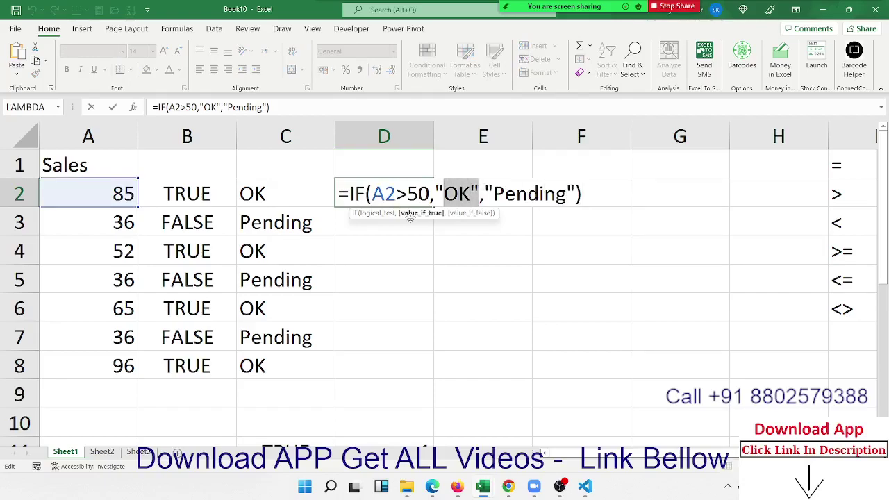
{"action": "key", "text": "shift+Left"}
{"action": "key", "text": "Delete"}
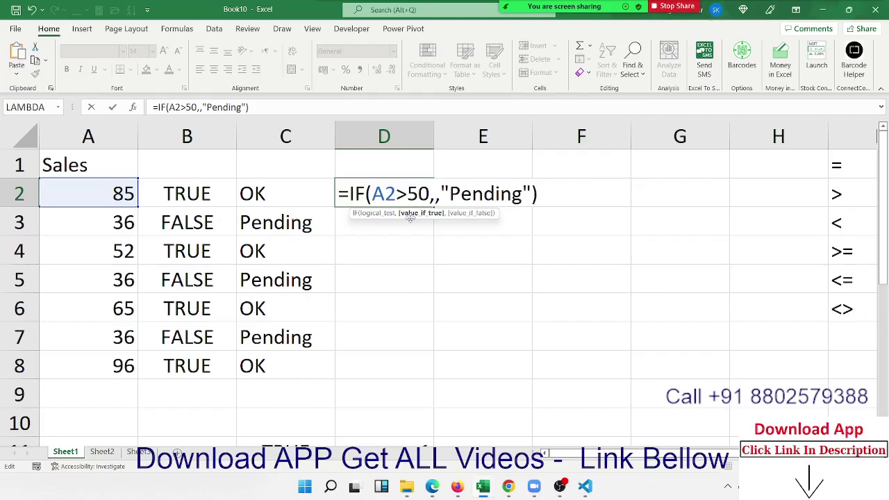
{"action": "type", "text": "OK"}
{"action": "key", "text": "Return"}
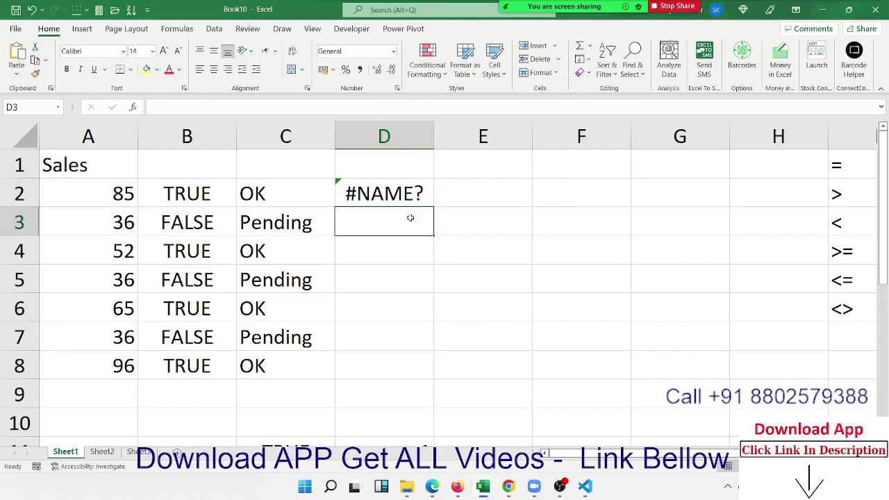
{"action": "key", "text": "Up"}
{"action": "key", "text": "F2"}
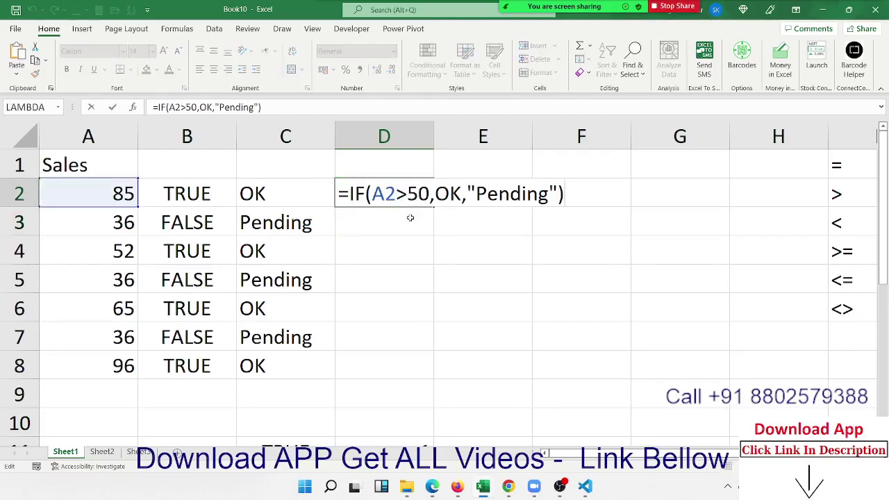
Step: Begin restoring the quotes around OK in D2's IF formula
{"action": "key", "text": "Left"}
{"action": "key", "text": "Left"}
{"action": "key", "text": "Left"}
{"action": "key", "text": "Left"}
{"action": "key", "text": "Left"}
{"action": "key", "text": "Left"}
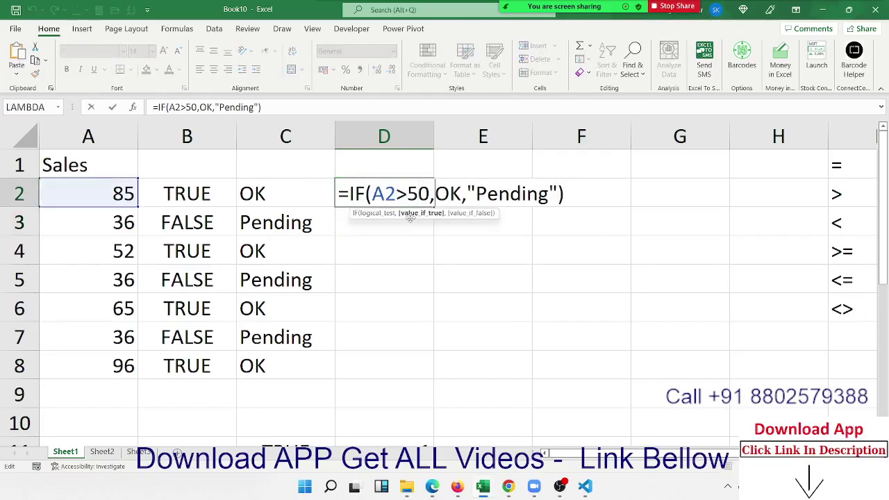
{"action": "key", "text": "Right"}
{"action": "key", "text": "shift+Right"}
{"action": "key", "text": "shift+Right"}
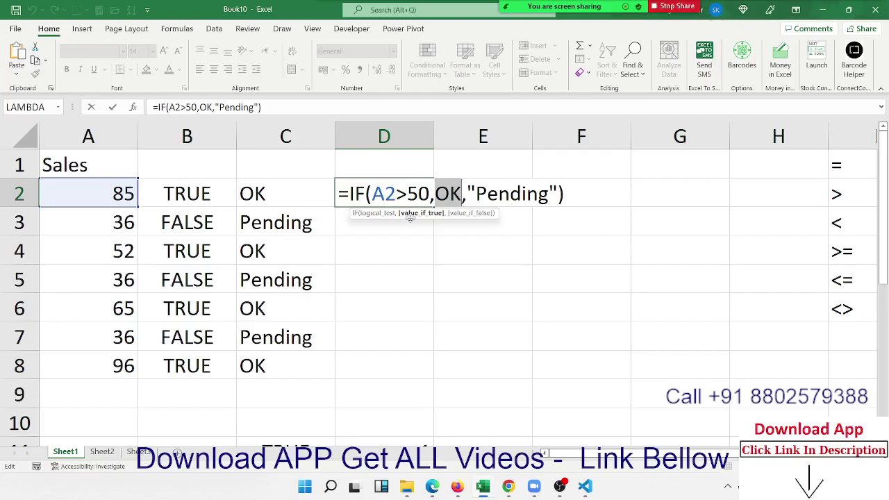
{"action": "key", "text": "Left"}
{"action": "type", "text": "\""}
{"action": "key", "text": "Right"}
{"action": "key", "text": "Right"}
{"action": "type", "text": "\","}
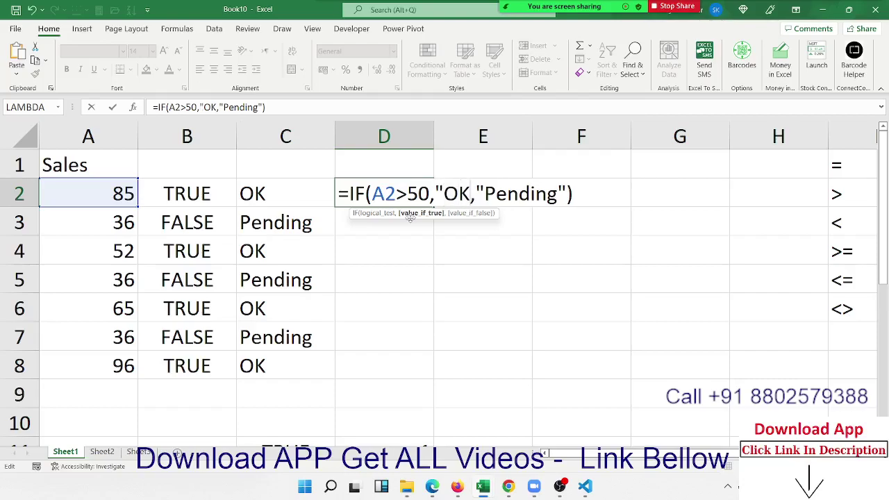
{"action": "type", "text": "\""}
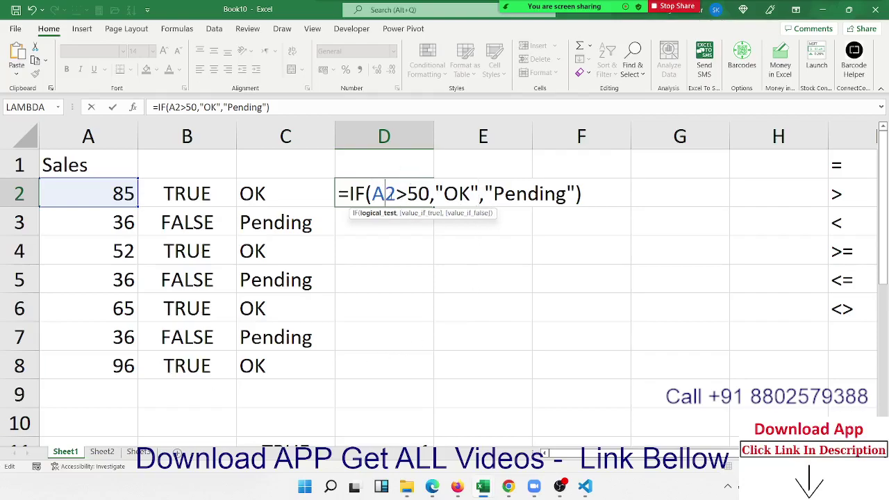
Step: Highlight the A2 test and "OK" result, then commit =IF(A2>50,"OK","Pending") showing OK
{"action": "double_click", "coordinate": [384, 193]}
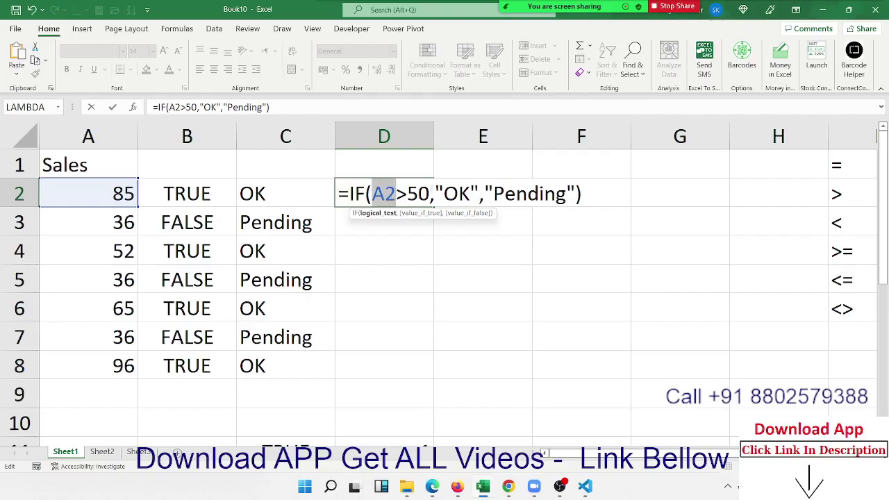
{"action": "left_click_drag", "start_coordinate": [436, 193], "coordinate": [480, 193]}
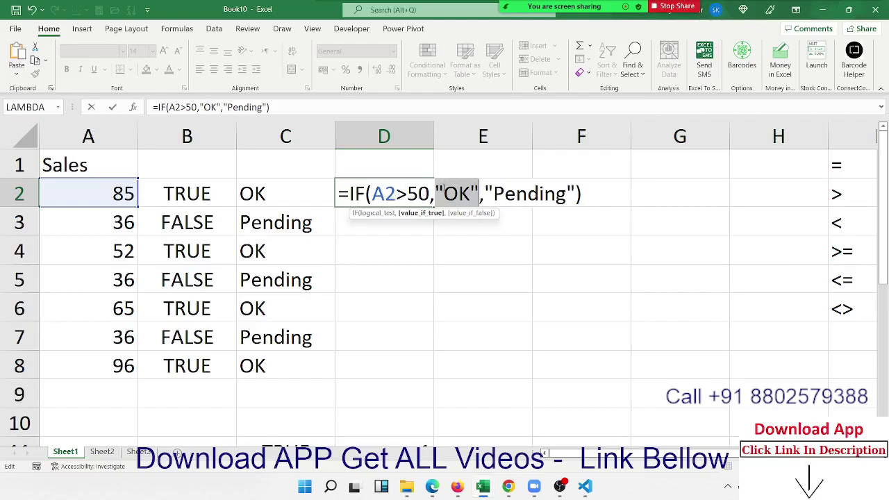
{"action": "double_click", "coordinate": [377, 195]}
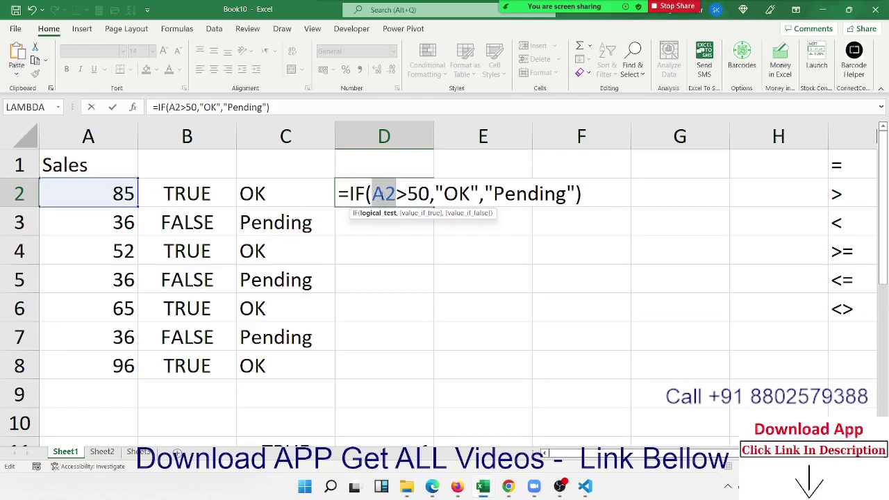
{"action": "double_click", "coordinate": [458, 193]}
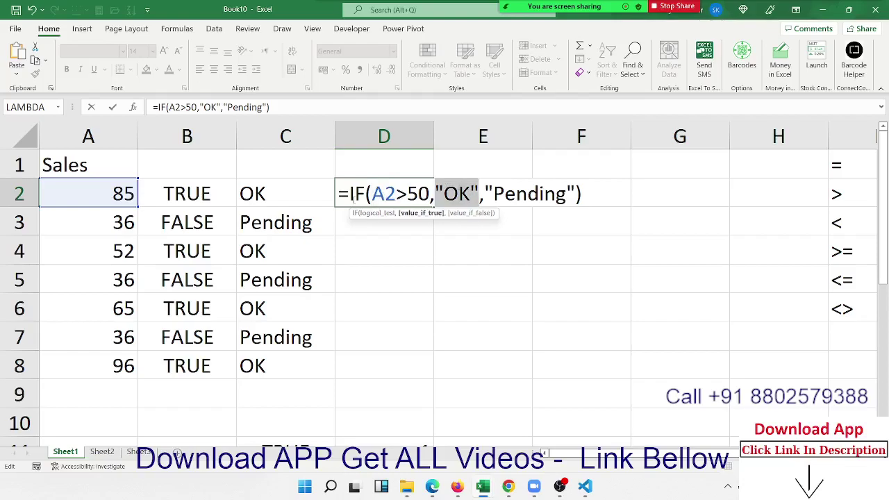
{"action": "double_click", "coordinate": [382, 193]}
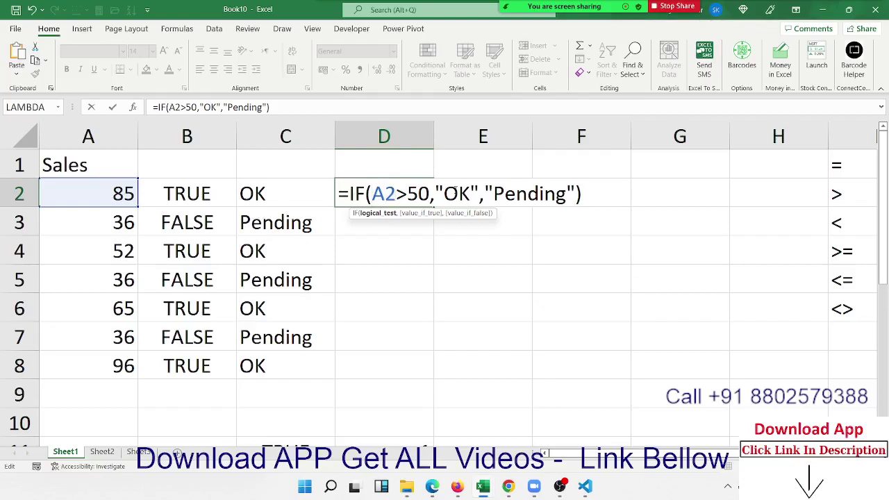
{"action": "double_click", "coordinate": [454, 194]}
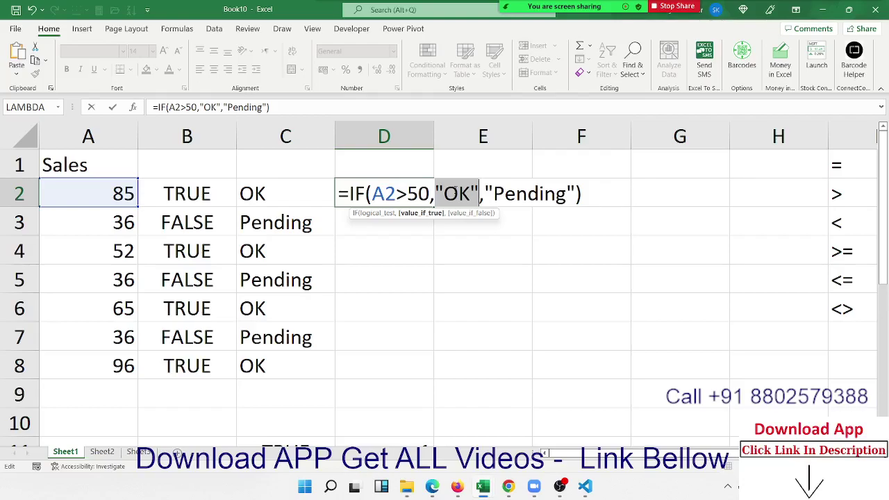
{"action": "key", "text": "Return"}
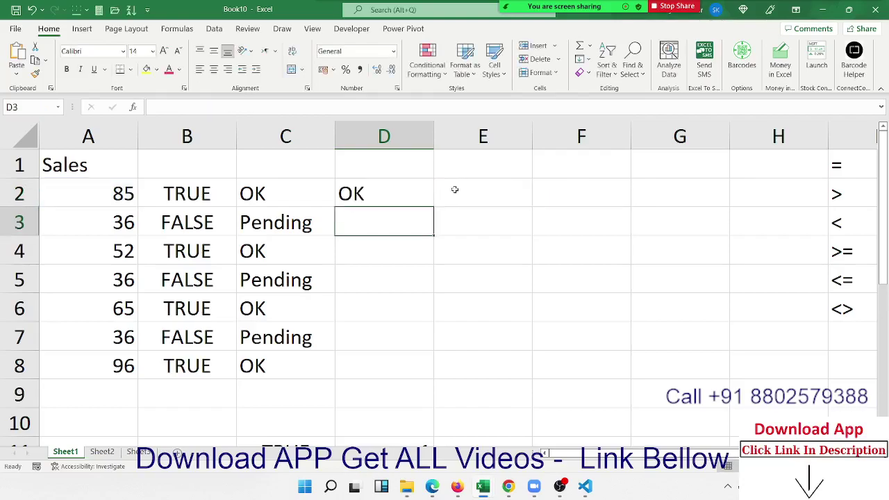
{"action": "key", "text": "Up"}
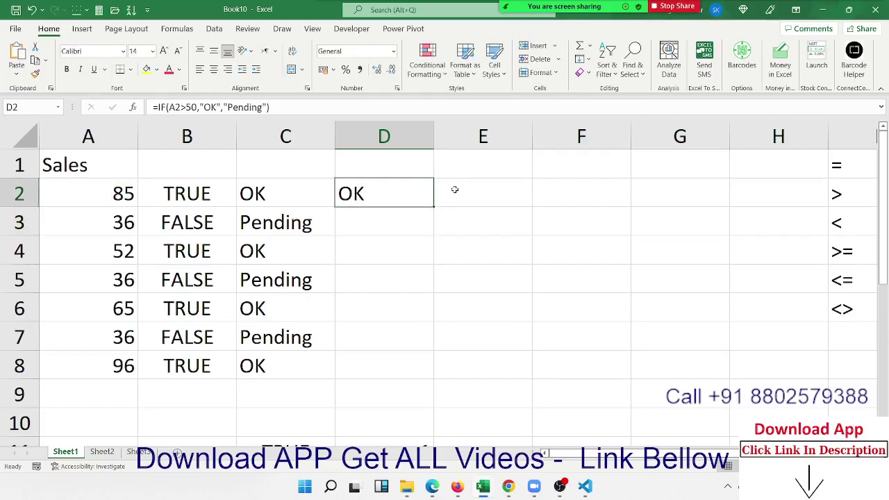
Step: Start an IF formula in E3 and dismiss the missing-parenthesis warnings
{"action": "left_click", "coordinate": [457, 232]}
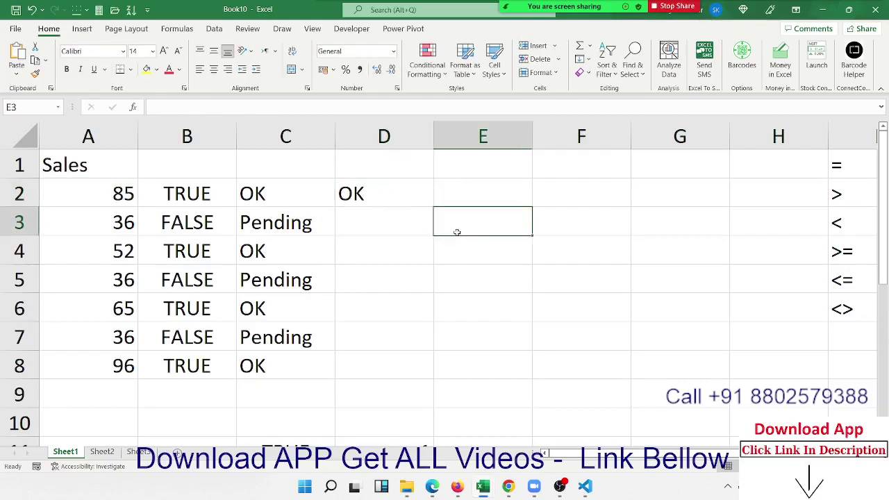
{"action": "type", "text": "=if"}
{"action": "key", "text": "Tab"}
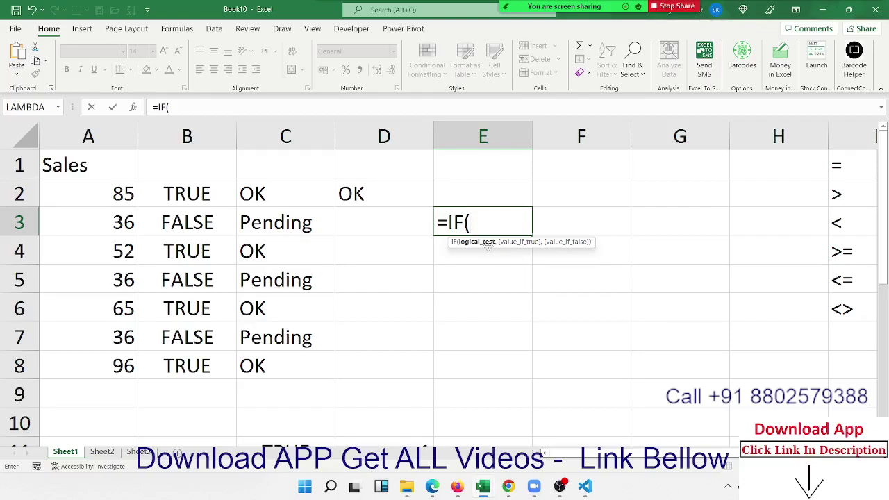
{"action": "key", "text": "Return"}
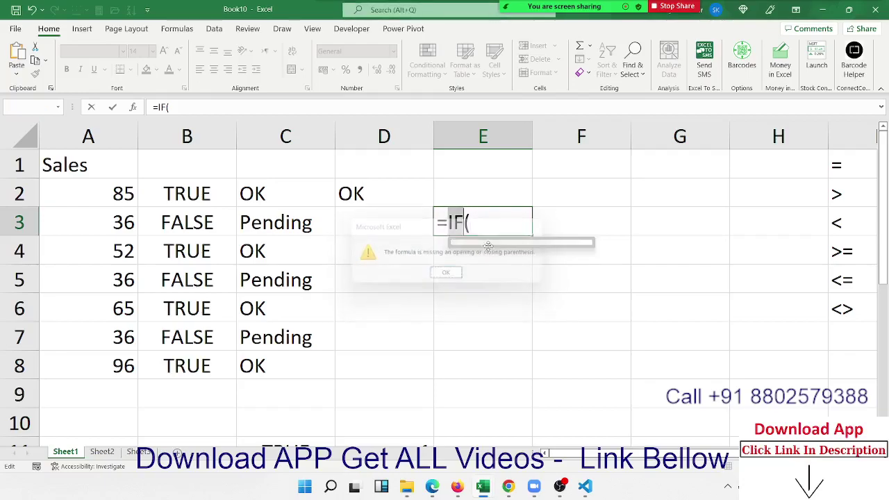
{"action": "key", "text": "Return"}
{"action": "key", "text": "Return"}
{"action": "key", "text": "Return"}
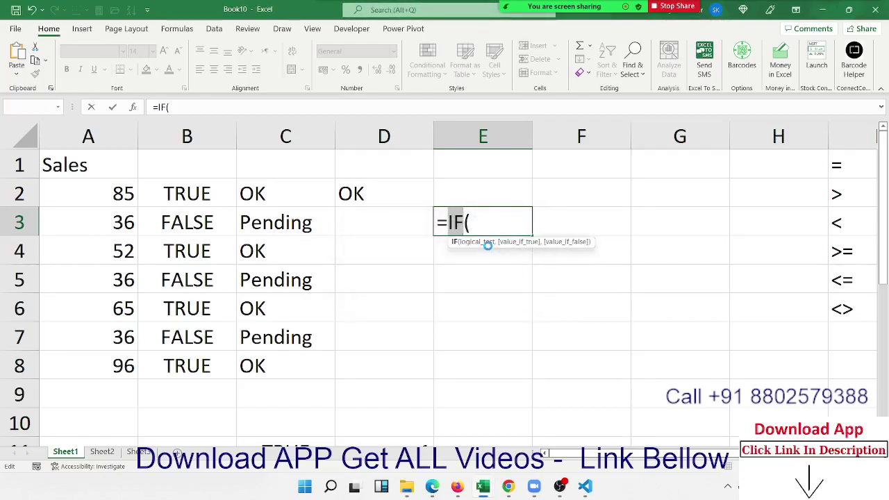
{"action": "key", "text": "Return"}
{"action": "key", "text": "Return"}
Step: Complete E3 as =IF(A3>50,) so it displays FALSE
{"action": "key", "text": "Right"}
{"action": "key", "text": "Right"}
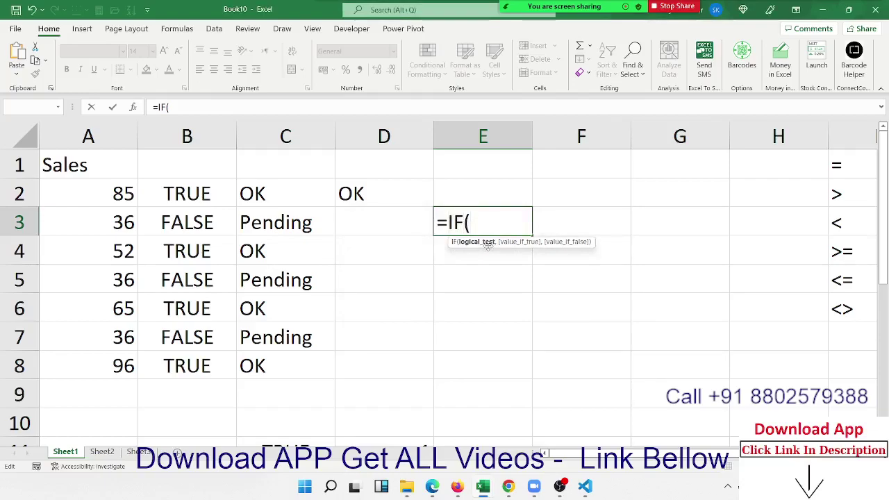
{"action": "left_click", "coordinate": [117, 229]}
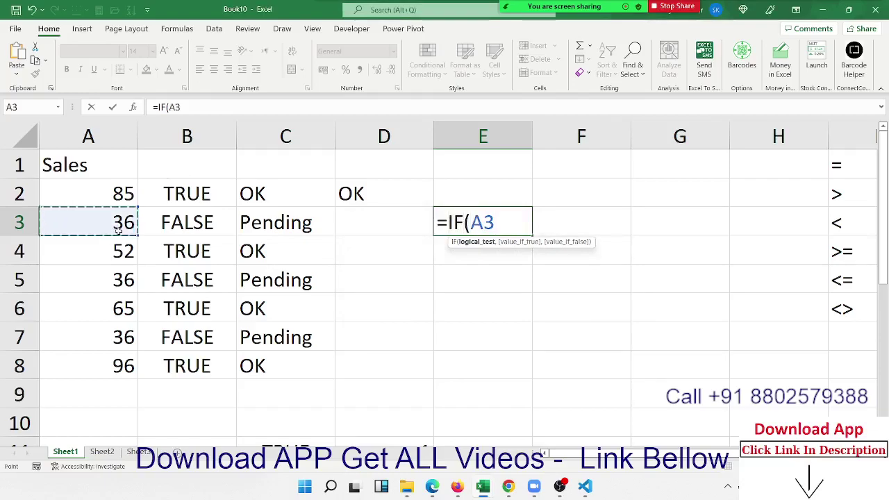
{"action": "type", "text": ">50"}
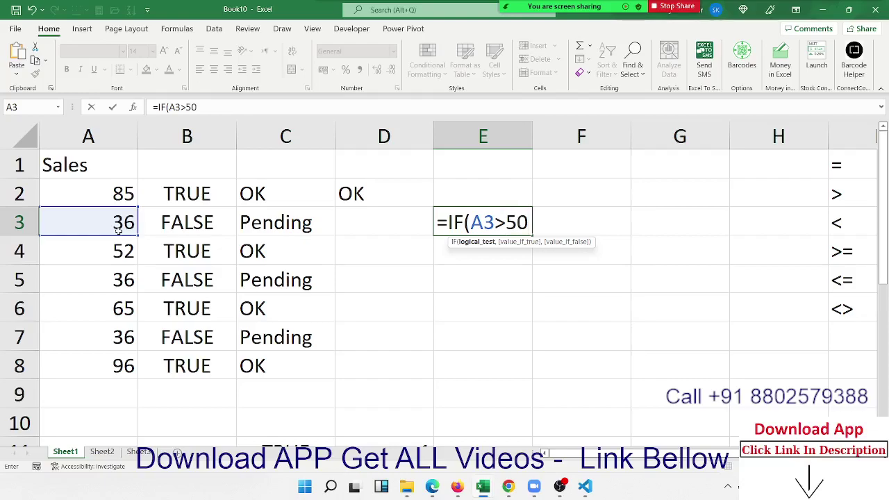
{"action": "type", "text": ",m"}
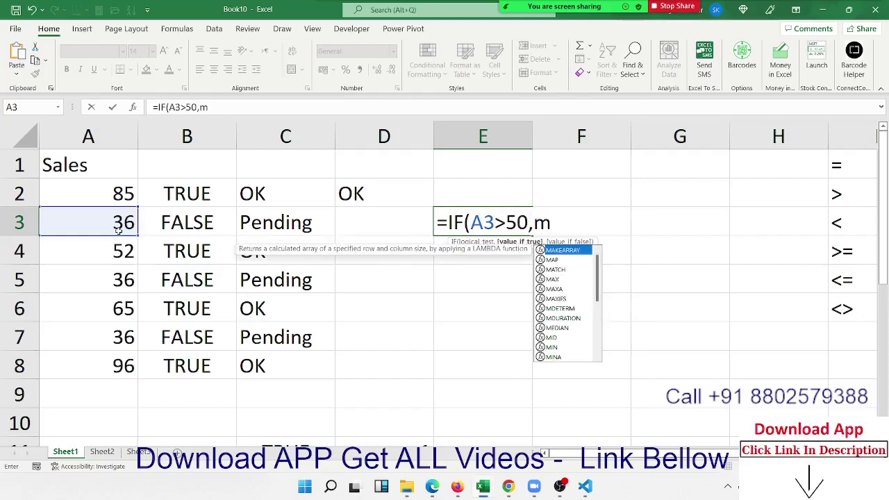
{"action": "key", "text": "BackSpace"}
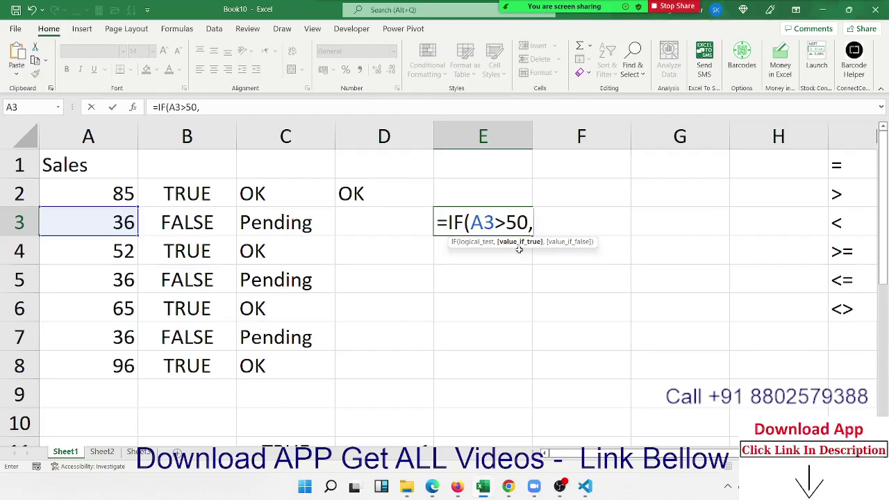
{"action": "key", "text": "Return"}
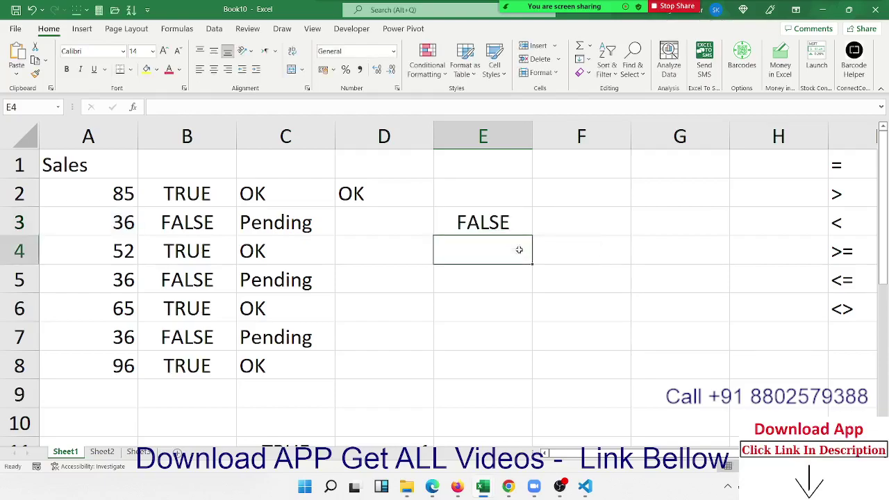
{"action": "key", "text": "Up"}
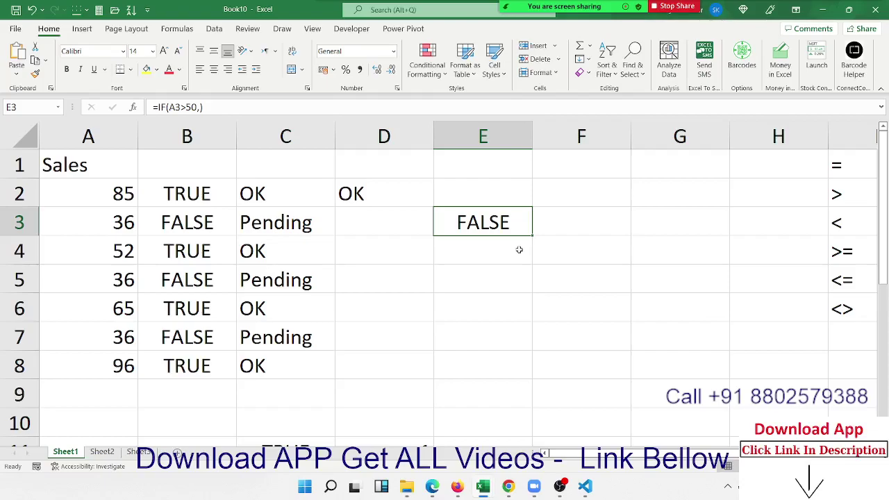
Step: On Sheet2, add a Name header with Puja in A2 and fill names down to row 57
{"action": "left_click", "coordinate": [102, 451]}
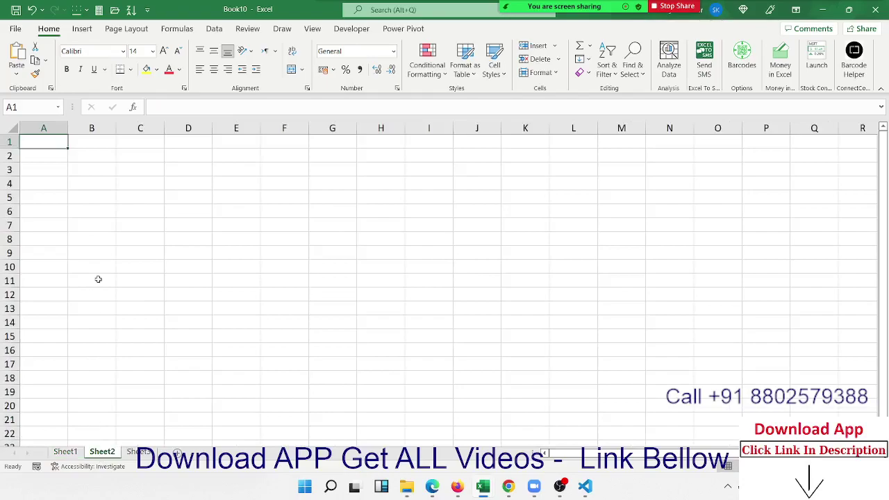
{"action": "scroll", "coordinate": [98, 279], "scroll_direction": "up", "scroll_amount": 3, "text": "ctrl"}
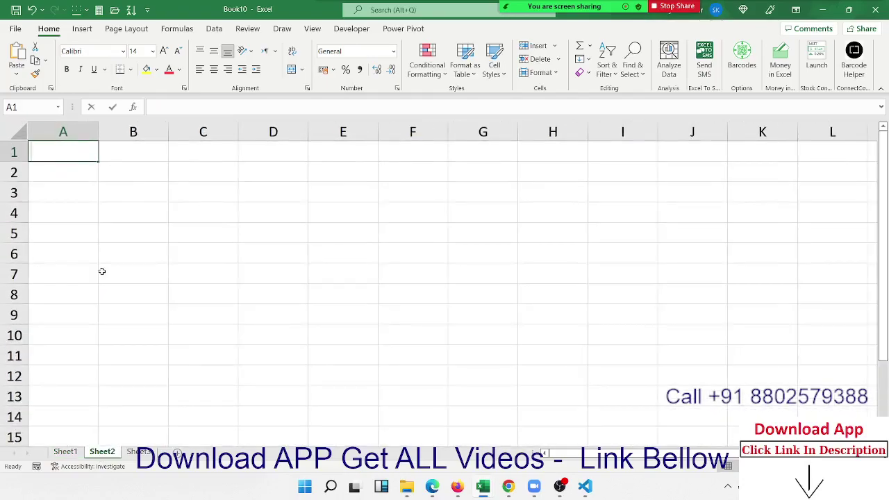
{"action": "type", "text": "Name"}
{"action": "key", "text": "Return"}
{"action": "type", "text": "Puja"}
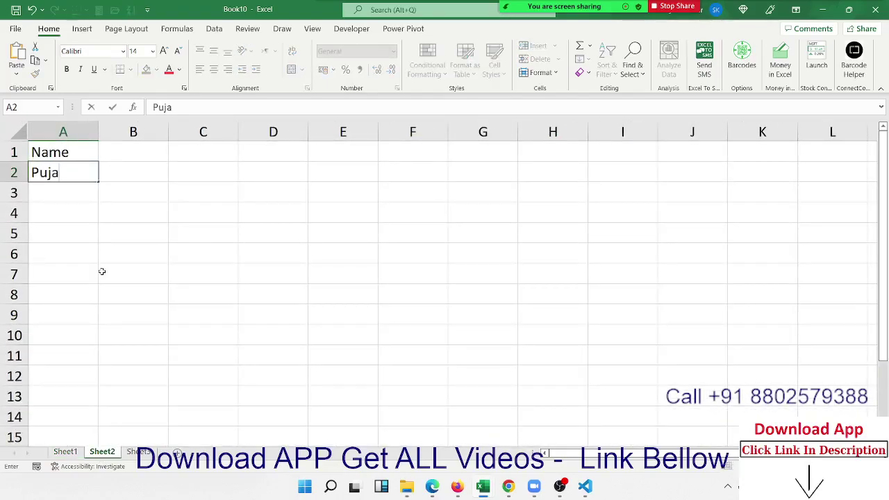
{"action": "left_click", "coordinate": [57, 234]}
{"action": "left_click", "coordinate": [78, 173]}
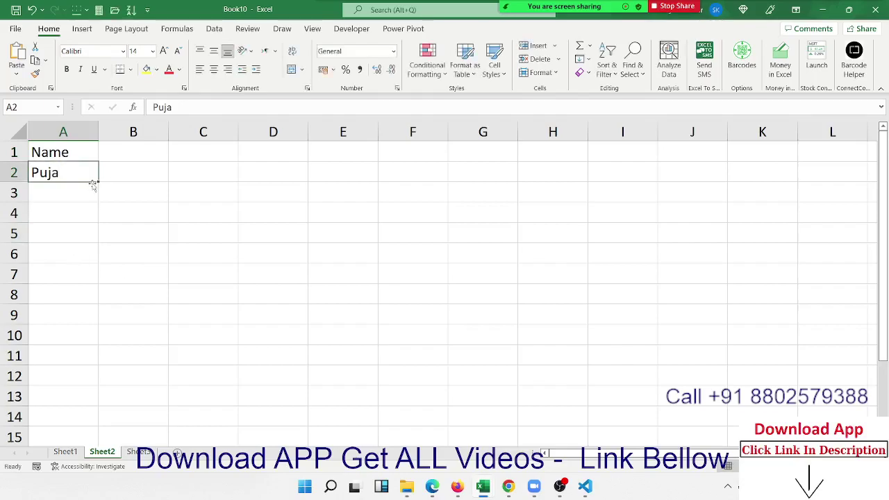
{"action": "left_click_drag", "start_coordinate": [94, 184], "coordinate": [94, 425]}
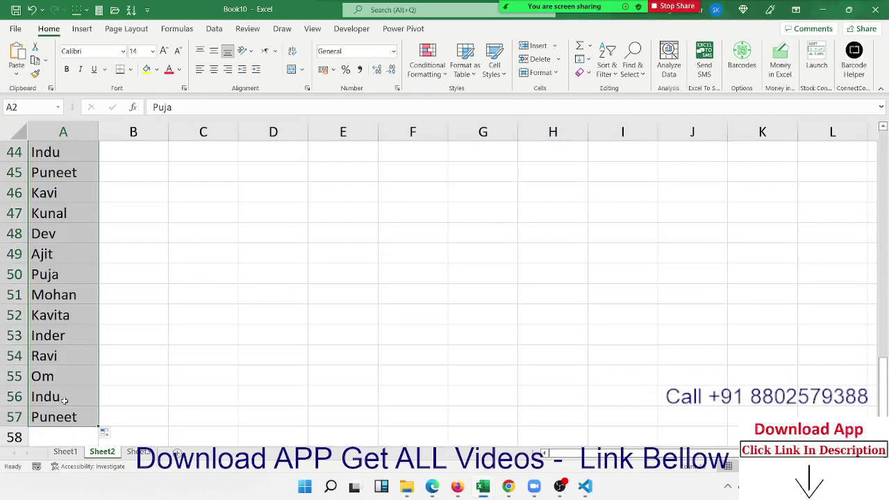
Step: Sort the names in A2:A57 alphabetically A to Z
{"action": "key", "text": "ctrl+Home"}
{"action": "key", "text": "Down"}
{"action": "key", "text": "ctrl+shift+Down"}
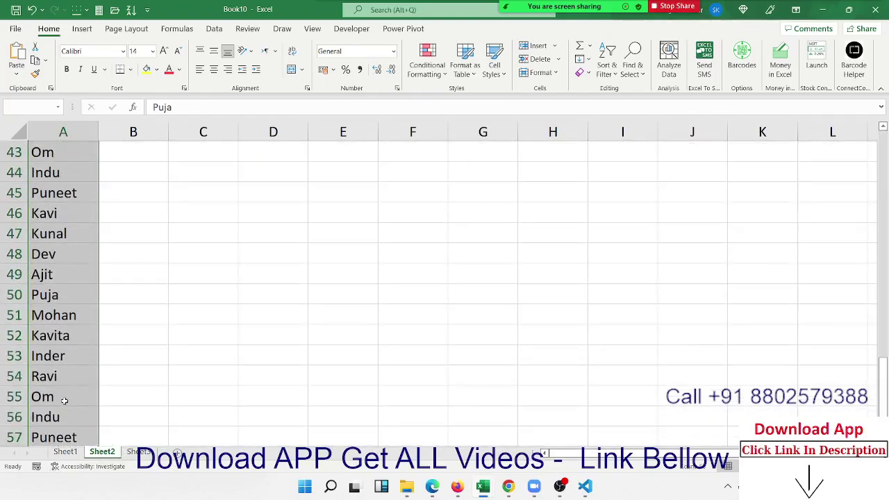
{"action": "key", "text": "ctrl+Home"}
{"action": "key", "text": "Down"}
{"action": "key", "text": "ctrl+shift+Down"}
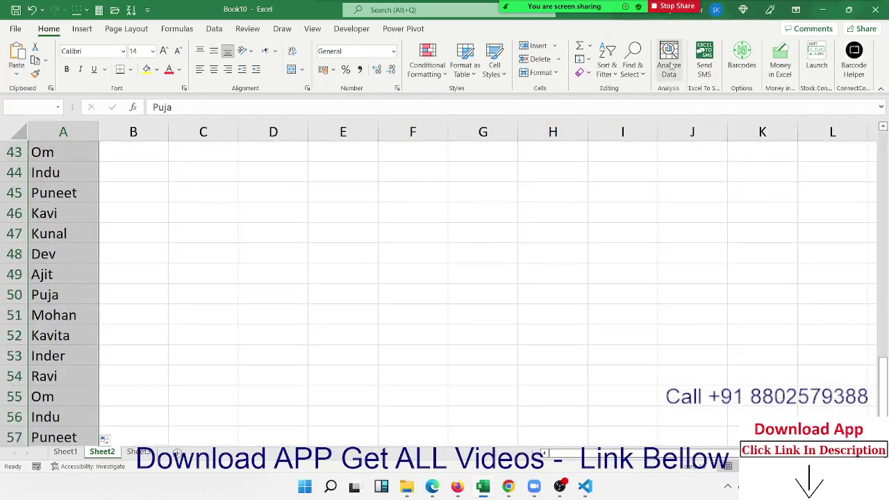
{"action": "left_click", "coordinate": [614, 70]}
{"action": "left_click", "coordinate": [615, 90]}
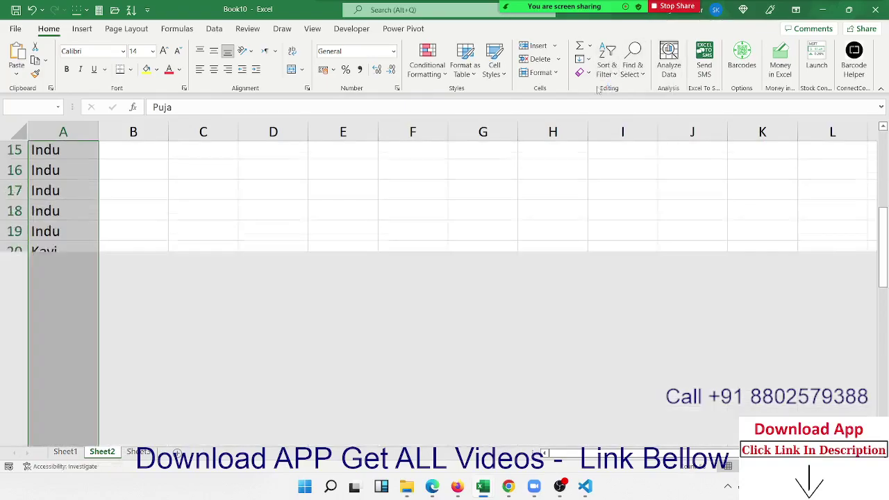
Step: Select the four Ajit rows A2:A5 and the Dev rows to review the groups
{"action": "left_click", "coordinate": [65, 192]}
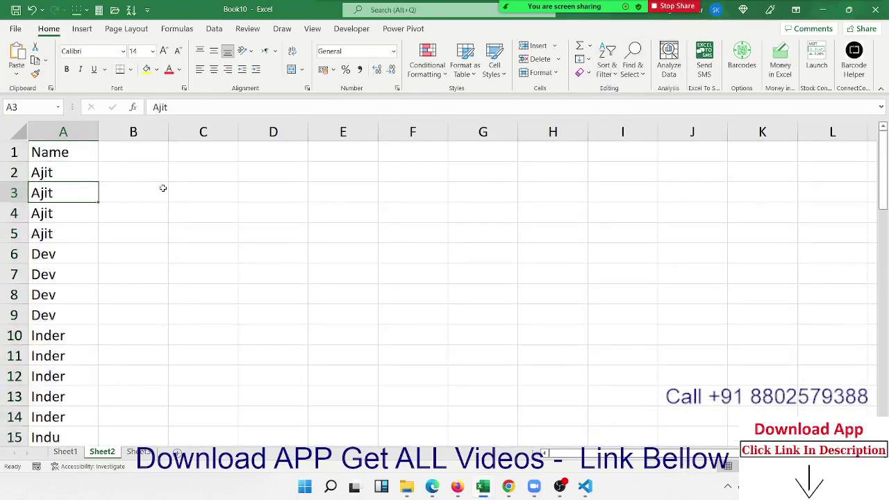
{"action": "key", "text": "Up"}
{"action": "key", "text": "shift+Down"}
{"action": "key", "text": "shift+Down"}
{"action": "key", "text": "shift+Down"}
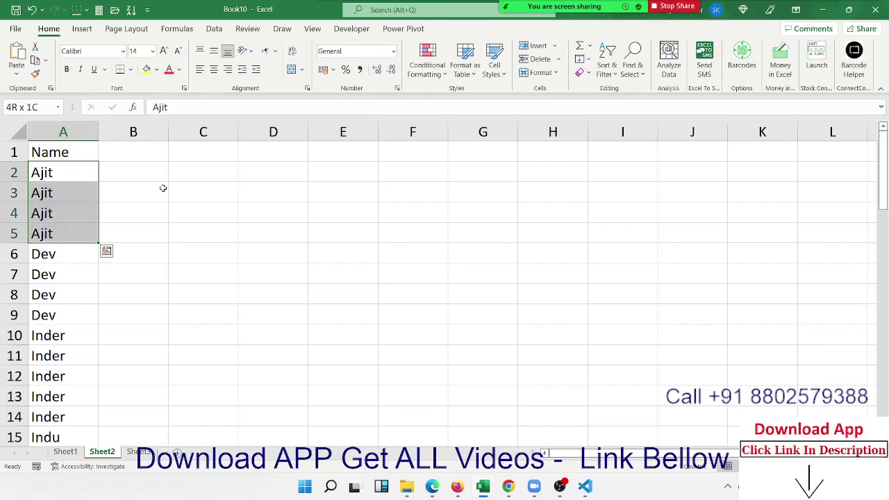
{"action": "key", "text": "Down"}
{"action": "key", "text": "Down"}
{"action": "key", "text": "Down"}
{"action": "key", "text": "Down"}
{"action": "key", "text": "shift+Down"}
{"action": "key", "text": "shift+Down"}
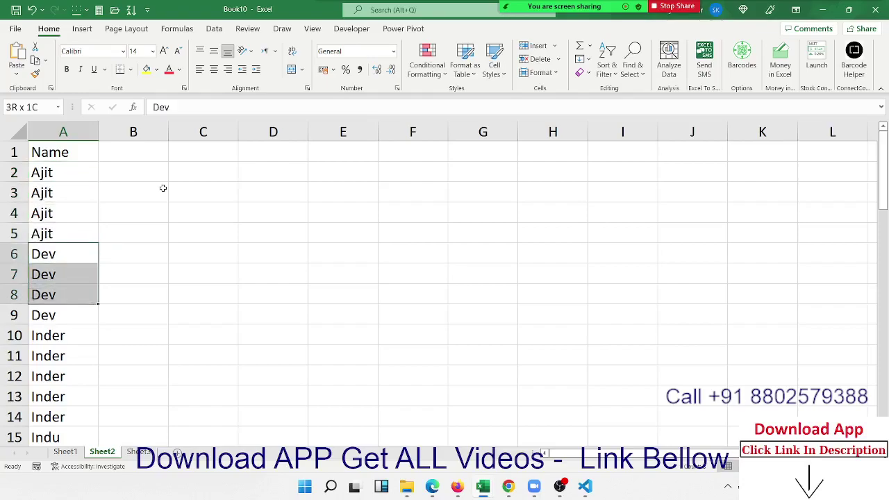
{"action": "key", "text": "shift+Down"}
{"action": "key", "text": "shift+Down"}
{"action": "key", "text": "Up"}
{"action": "key", "text": "Up"}
{"action": "key", "text": "Up"}
{"action": "key", "text": "Up"}
{"action": "key", "text": "Up"}
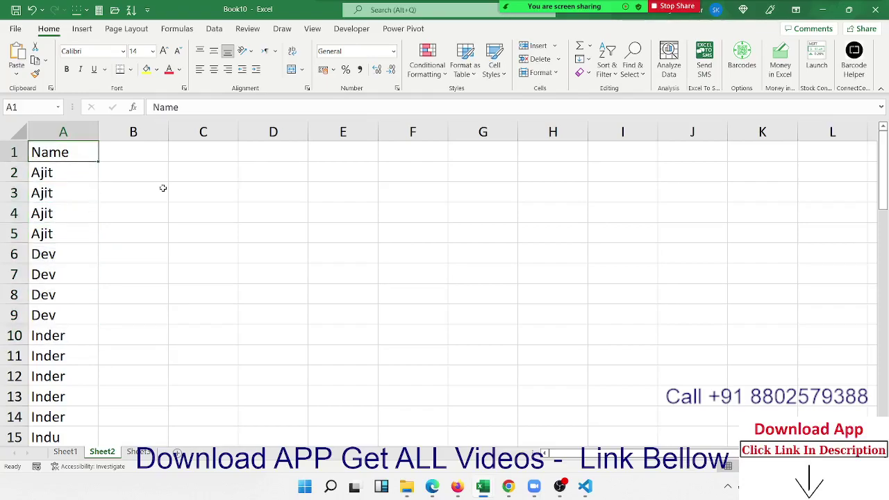
{"action": "key", "text": "Right"}
{"action": "key", "text": "Down"}
{"action": "key", "text": "Left"}
{"action": "key", "text": "Right"}
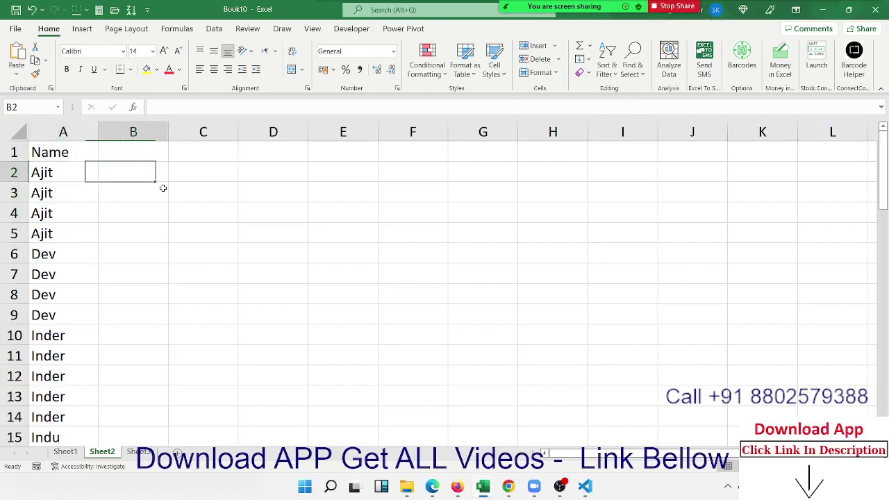
Step: Enter U in B2 and D in B3, selecting B3:B5
{"action": "type", "text": "U"}
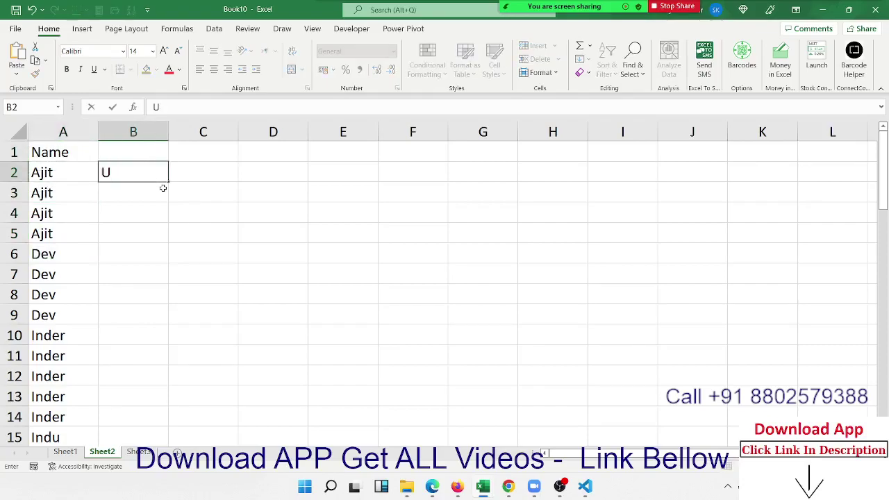
{"action": "key", "text": "Return"}
{"action": "type", "text": "D"}
{"action": "key", "text": "Up"}
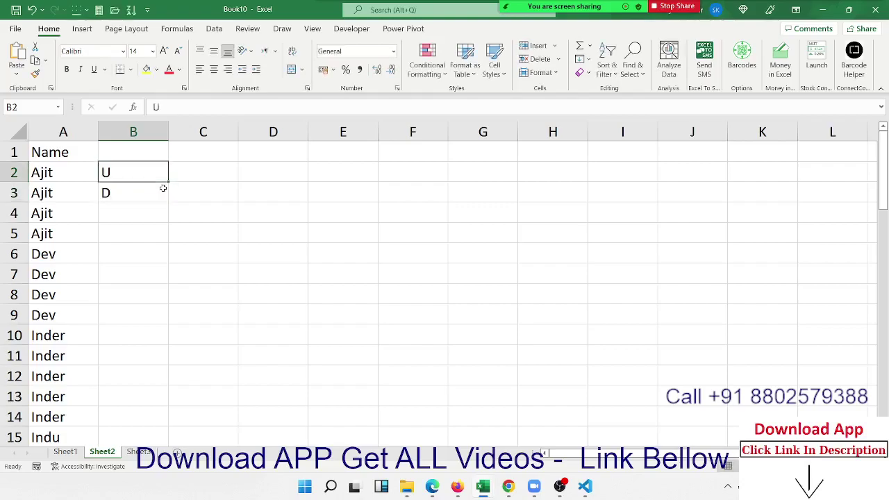
{"action": "key", "text": "Down"}
{"action": "key", "text": "shift+Down"}
{"action": "key", "text": "shift+Down"}
Step: Fill D into B4:B5 and enter U in B6 beside the first Dev
{"action": "key", "text": "ctrl+d"}
{"action": "key", "text": "Down"}
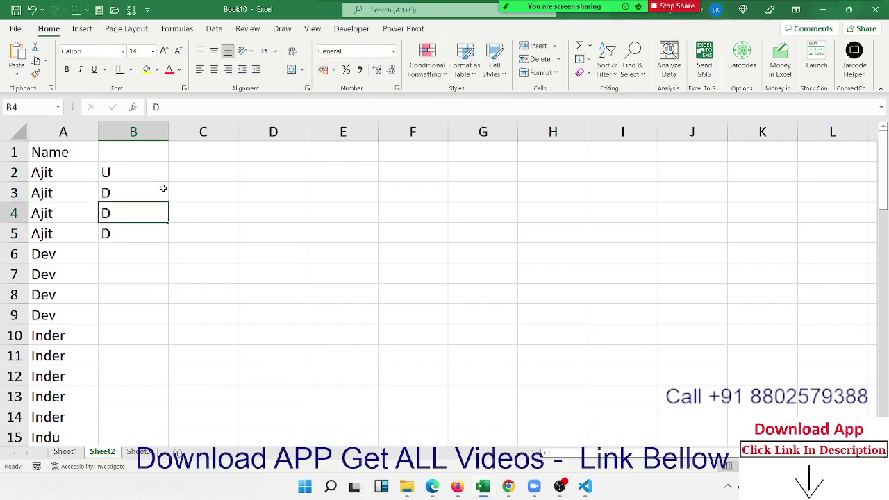
{"action": "key", "text": "Down"}
{"action": "key", "text": "Down"}
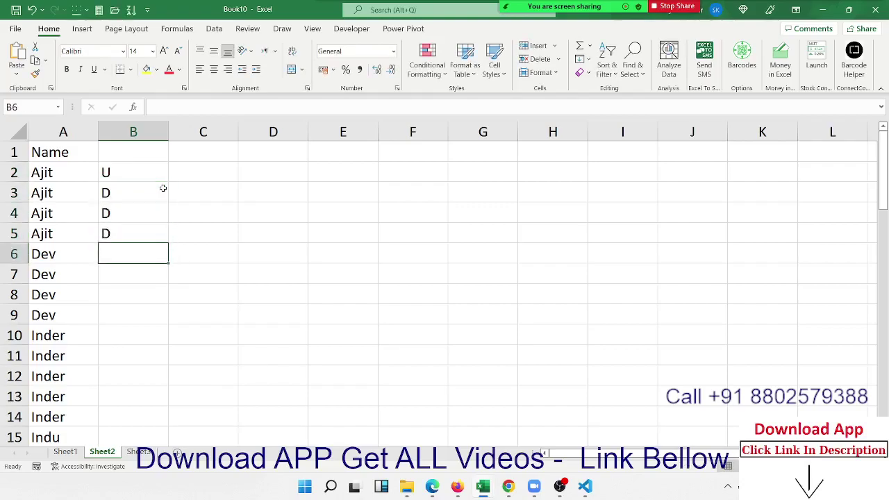
{"action": "type", "text": "U"}
{"action": "key", "text": "Return"}
Step: Fill D into B7:B9, then select all the flags in B2:B9
{"action": "type", "text": "D"}
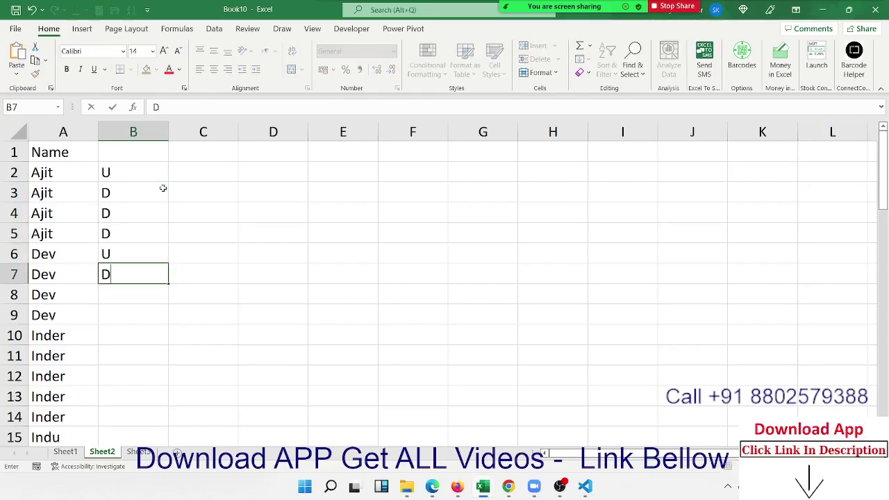
{"action": "key", "text": "Return"}
{"action": "key", "text": "Up"}
{"action": "key", "text": "shift+Down"}
{"action": "key", "text": "shift+Down"}
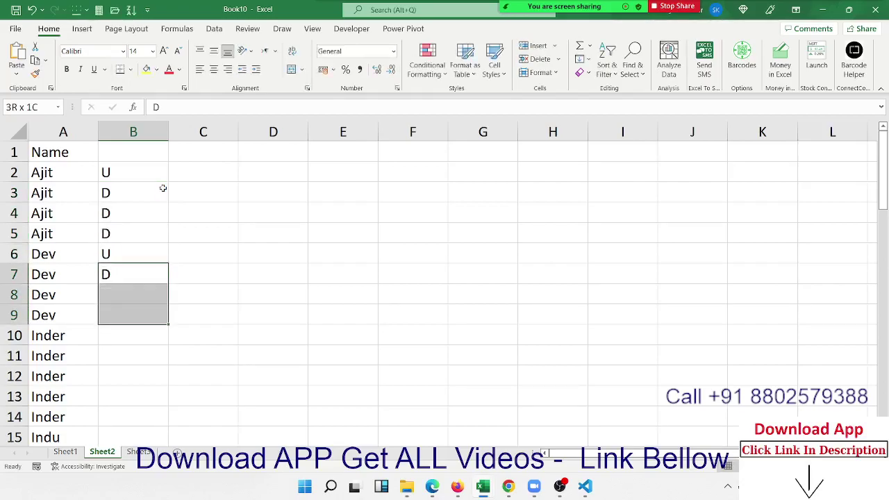
{"action": "key", "text": "ctrl+d"}
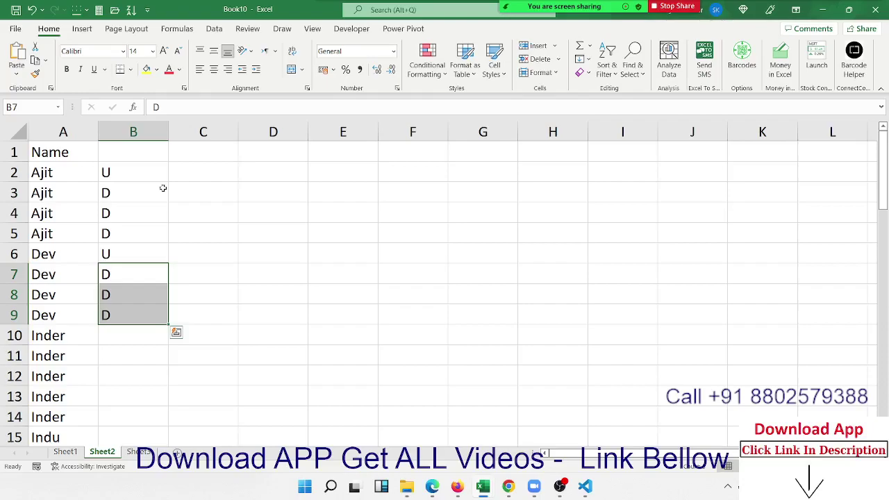
{"action": "key", "text": "ctrl+Up"}
{"action": "key", "text": "ctrl+shift+Down"}
Step: Clear the hand-typed flags and enter =IF(A2=A1,"D","U") in B2
{"action": "key", "text": "Delete"}
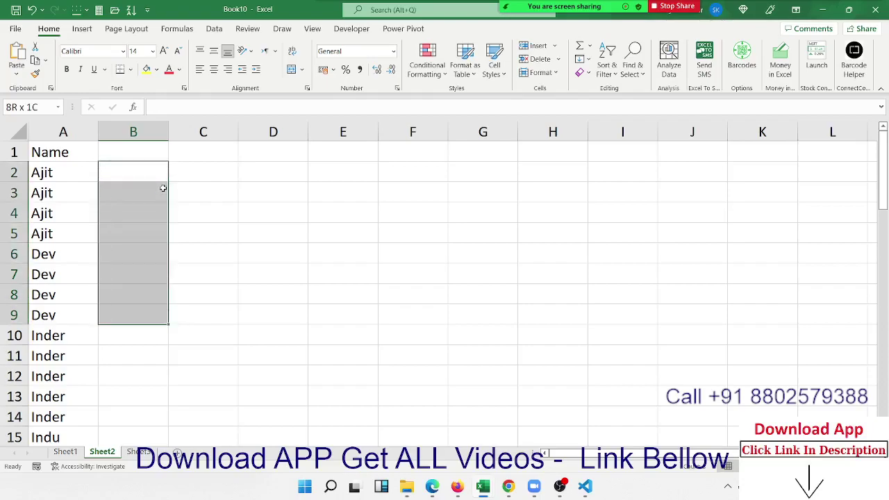
{"action": "key", "text": "Up"}
{"action": "key", "text": "Down"}
{"action": "type", "text": "="}
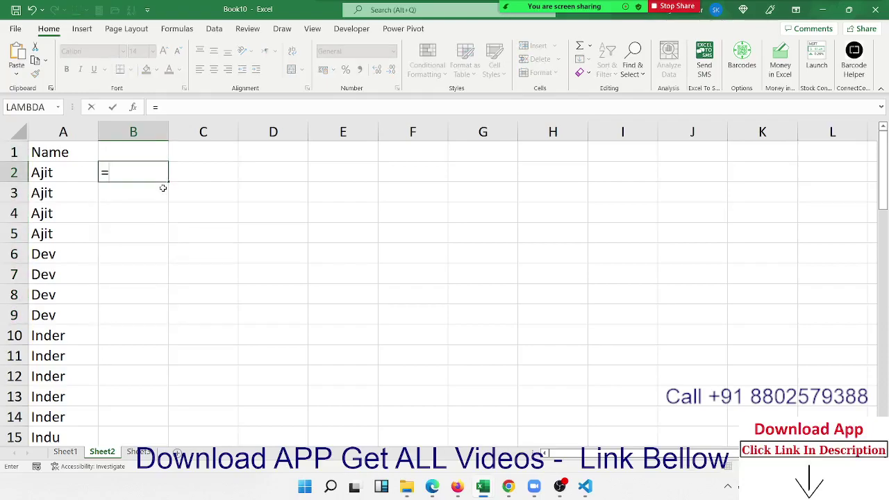
{"action": "type", "text": "iuf"}
{"action": "key", "text": "BackSpace"}
{"action": "key", "text": "BackSpace"}
{"action": "type", "text": "f"}
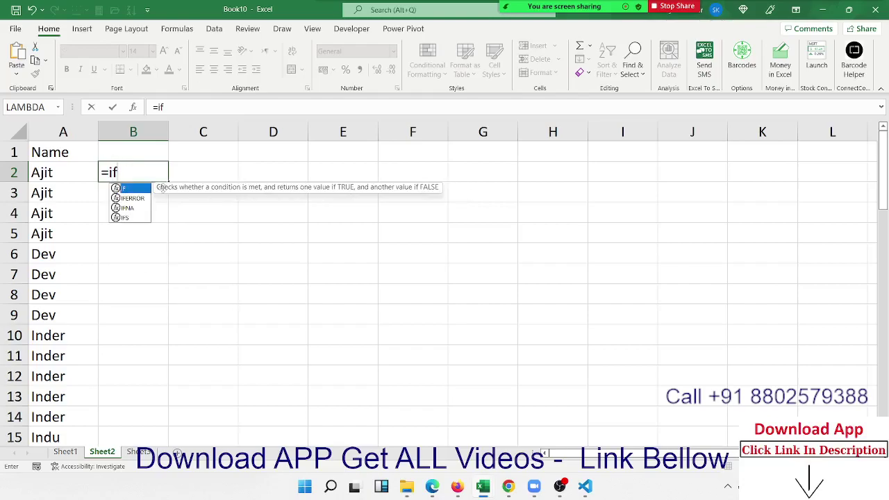
{"action": "key", "text": "Tab"}
{"action": "key", "text": "Left"}
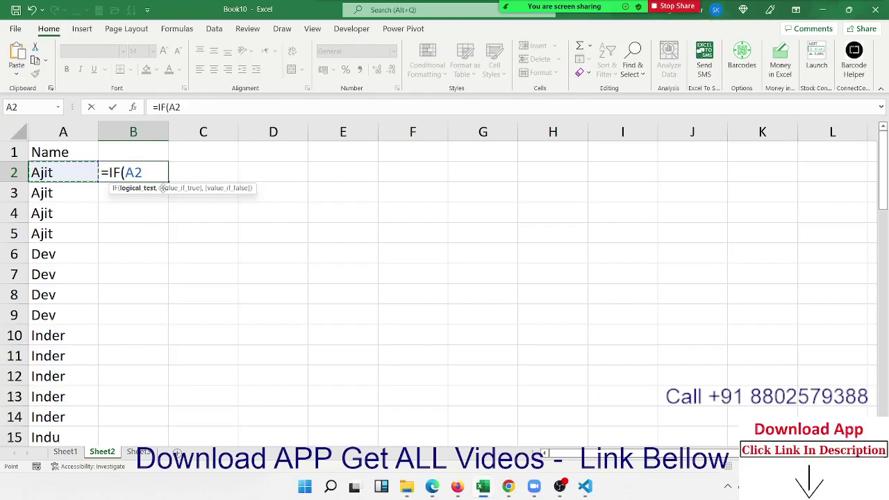
{"action": "type", "text": "="}
{"action": "key", "text": "Up"}
{"action": "key", "text": "Left"}
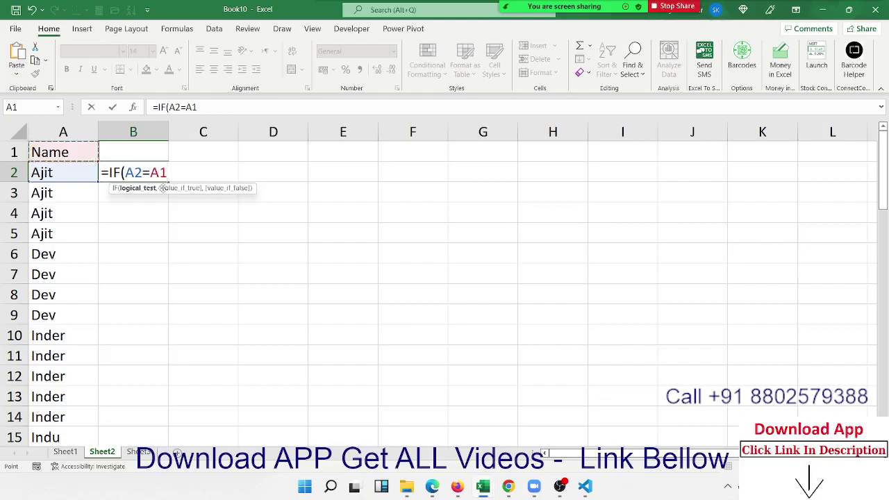
{"action": "type", "text": ","}
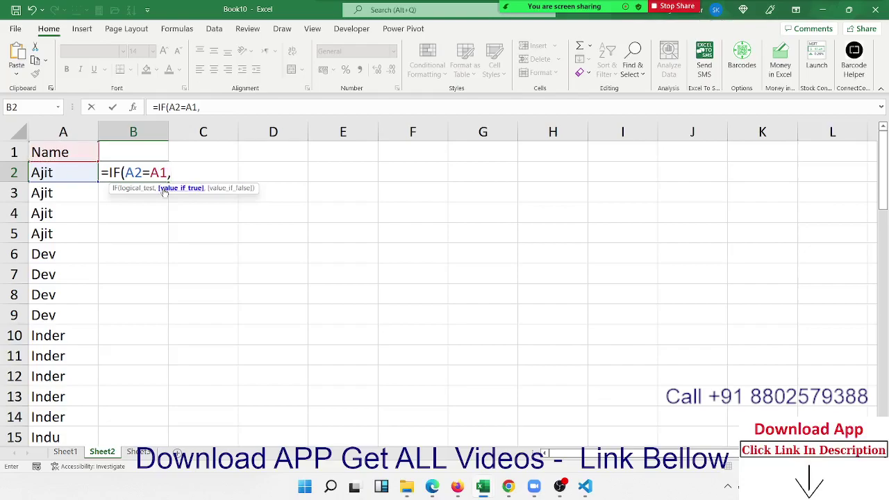
{"action": "type", "text": "\"D\","}
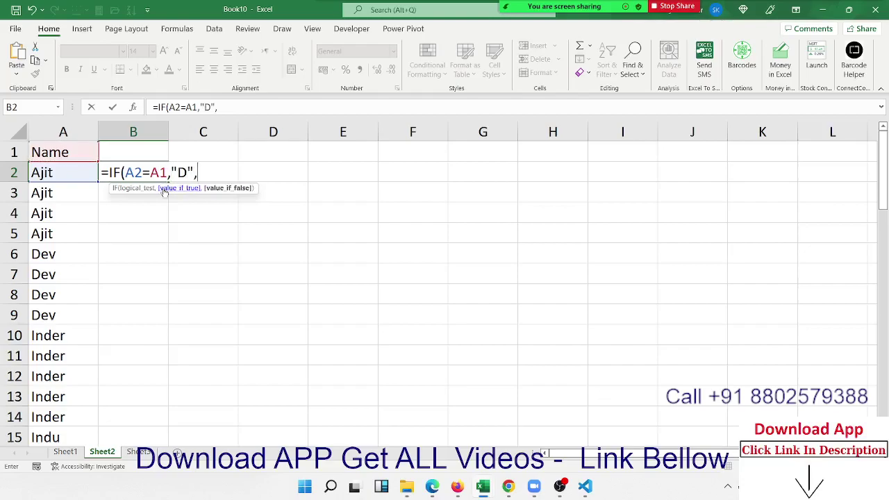
{"action": "type", "text": "\"U"}
{"action": "key", "text": "Return"}
Step: Copy the B2 formula down to B3 and check it shows D via =IF(A3=A2,"D","U")
{"action": "key", "text": "Up"}
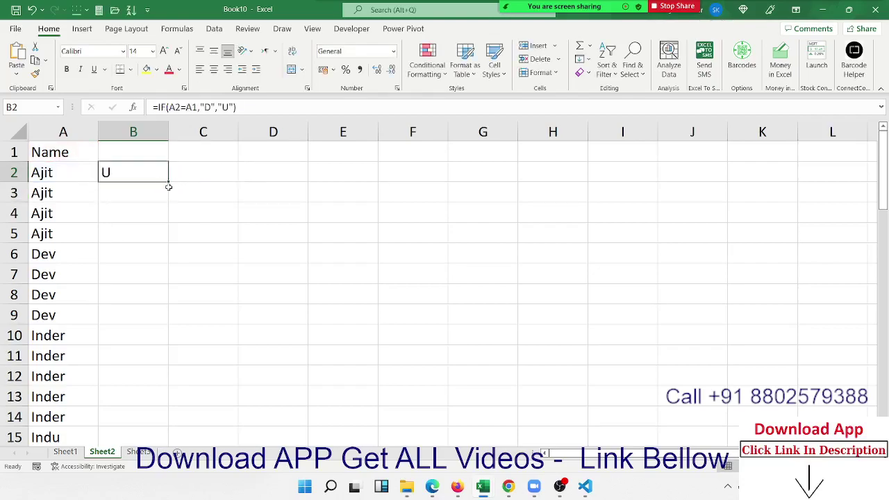
{"action": "left_click_drag", "start_coordinate": [168, 185], "coordinate": [170, 202]}
{"action": "double_click", "coordinate": [160, 192]}
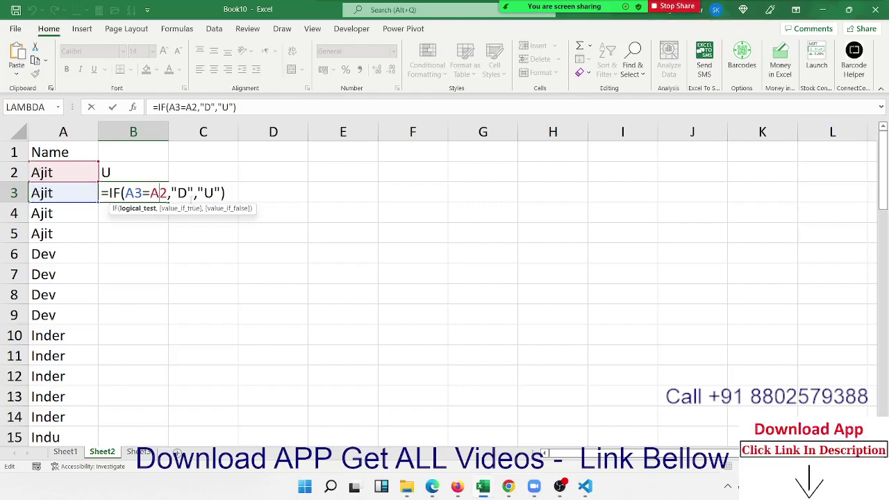
{"action": "left_click", "coordinate": [181, 209]}
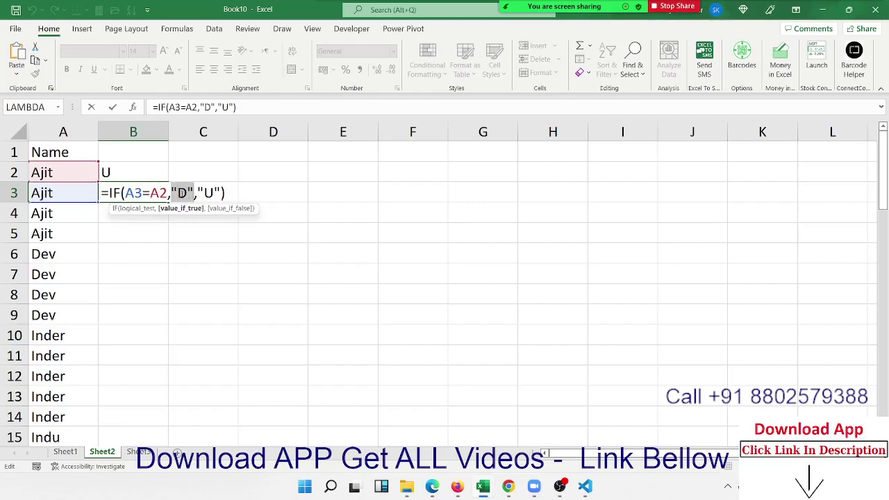
{"action": "key", "text": "Return"}
Step: Fill the U/D formula down column B and spot-check the first row of several names
{"action": "left_click", "coordinate": [161, 195]}
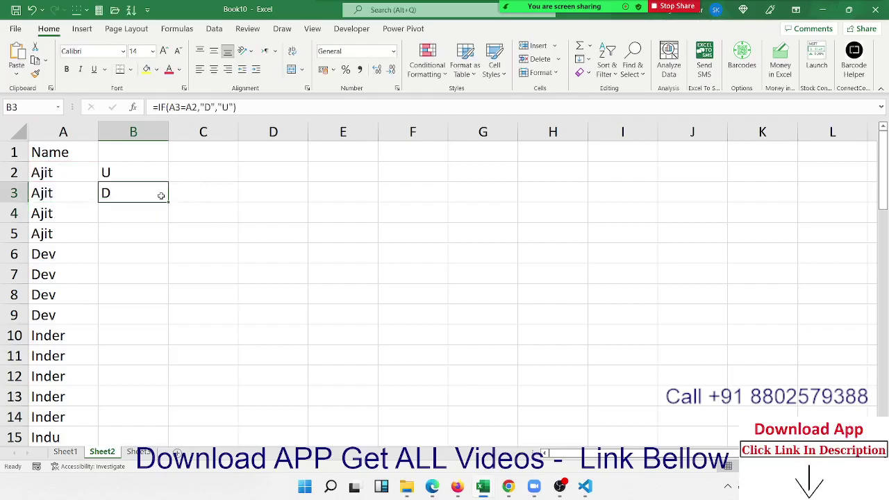
{"action": "double_click", "coordinate": [168, 202]}
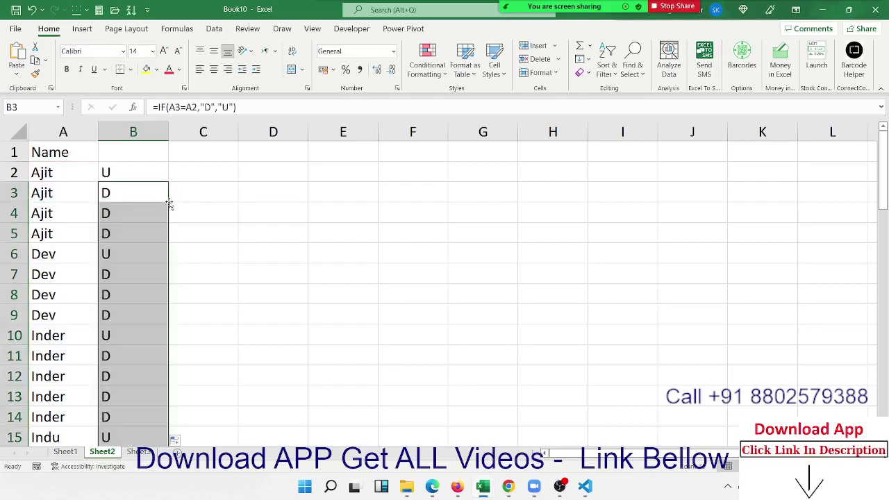
{"action": "left_click", "coordinate": [104, 258]}
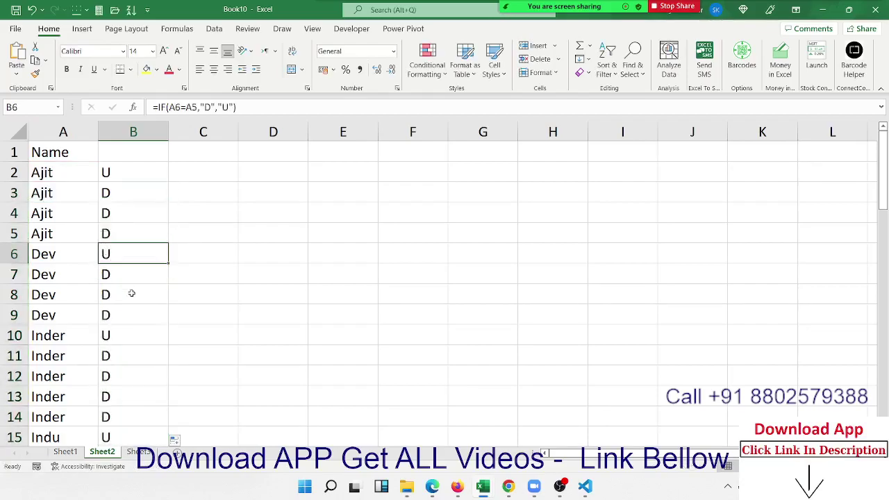
{"action": "left_click", "coordinate": [136, 329]}
{"action": "scroll", "coordinate": [129, 358], "scroll_direction": "down", "scroll_amount": 7}
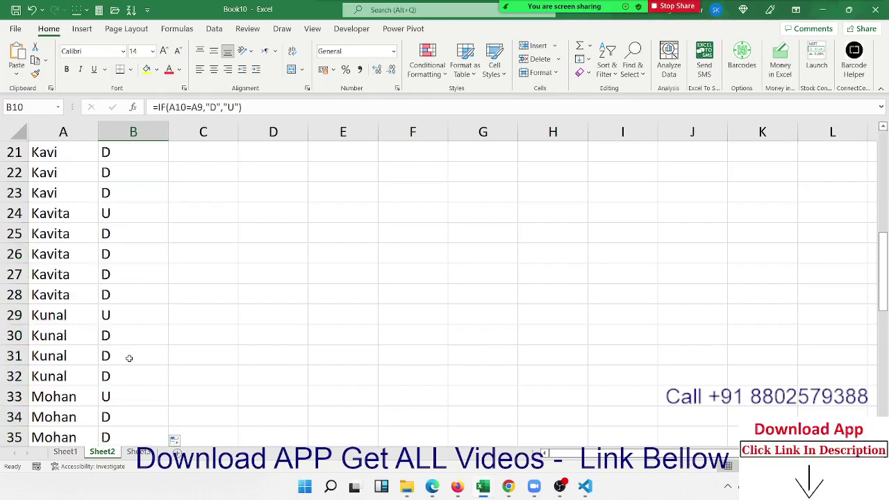
{"action": "left_click", "coordinate": [123, 315]}
{"action": "scroll", "coordinate": [123, 316], "scroll_direction": "down", "scroll_amount": 3}
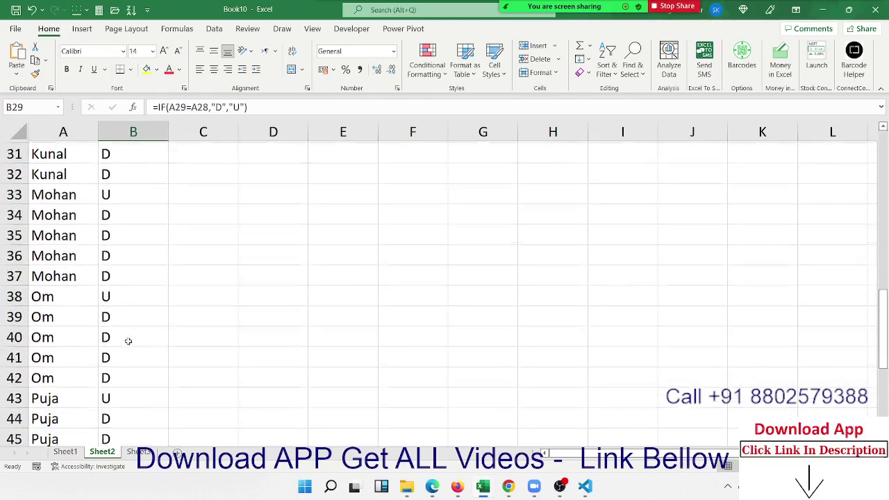
{"action": "left_click", "coordinate": [124, 300]}
{"action": "scroll", "coordinate": [123, 347], "scroll_direction": "down", "scroll_amount": 7}
{"action": "scroll", "coordinate": [126, 348], "scroll_direction": "up", "scroll_amount": 17}
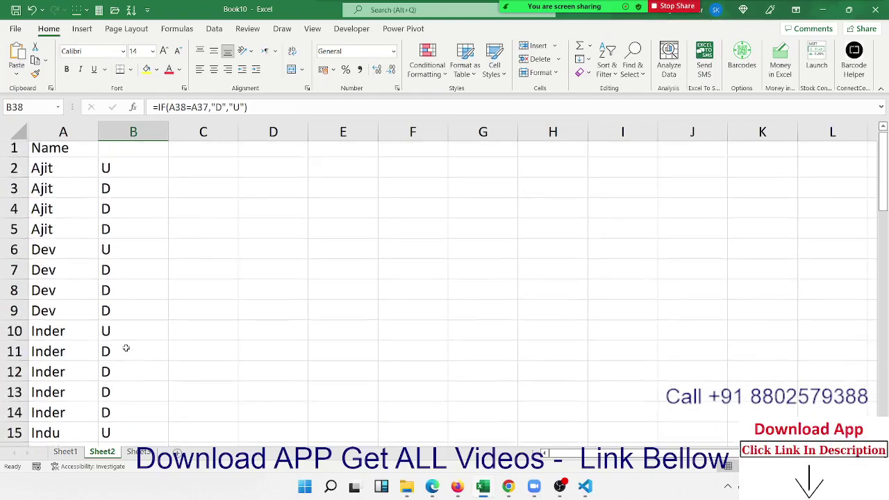
Step: Review B2's IF formula without changes and move to the empty column C
{"action": "double_click", "coordinate": [123, 173]}
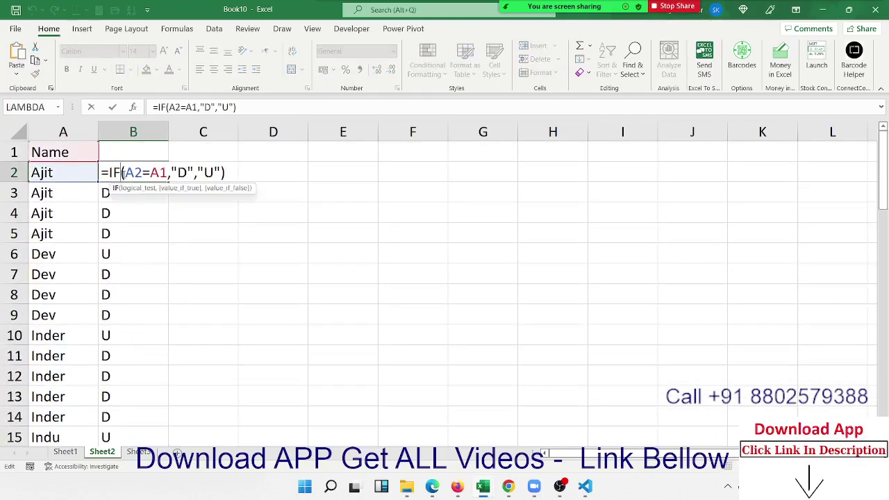
{"action": "key", "text": "Escape"}
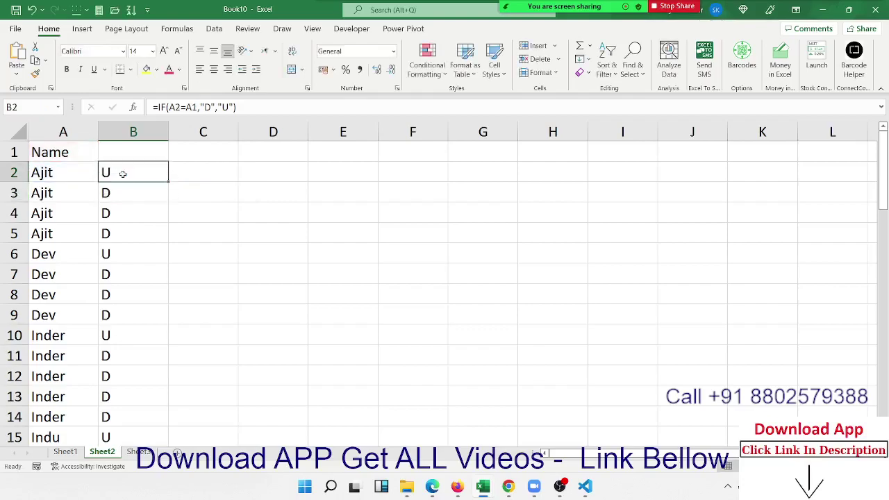
{"action": "key", "text": "Right"}
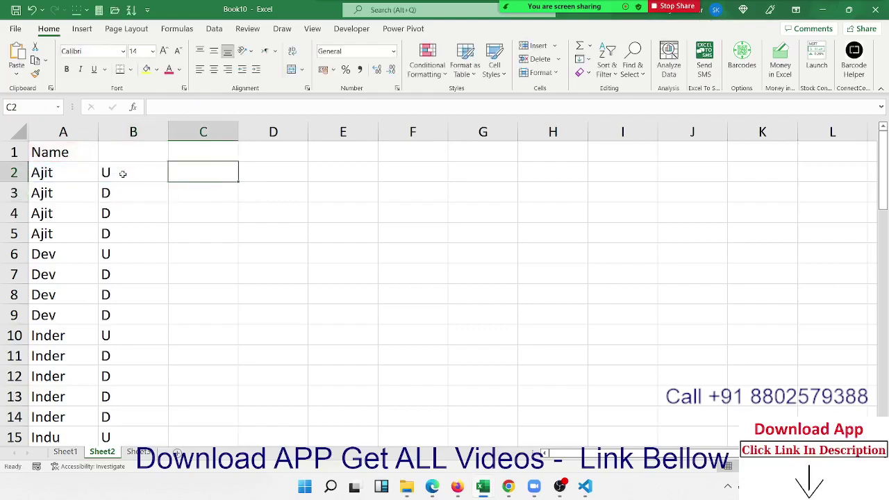
{"action": "type", "text": "1"}
{"action": "key", "text": "Return"}
{"action": "type", "text": "2 "}
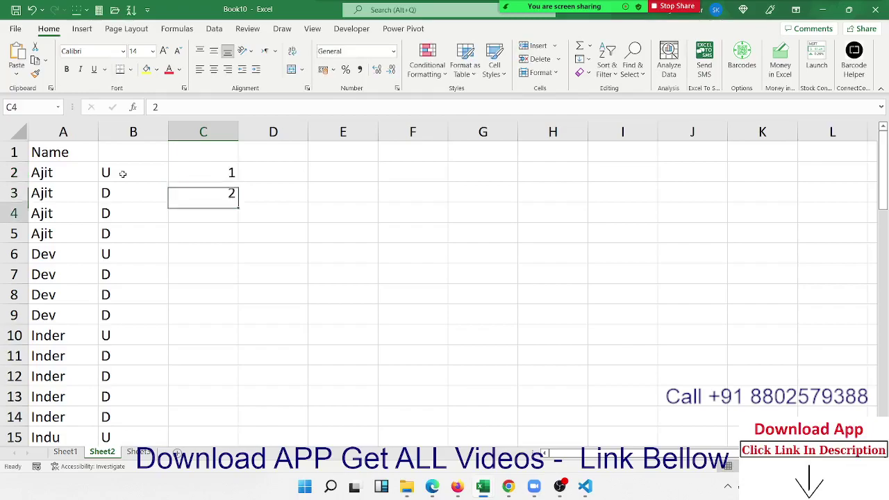
{"action": "type", "text": "3 4 "}
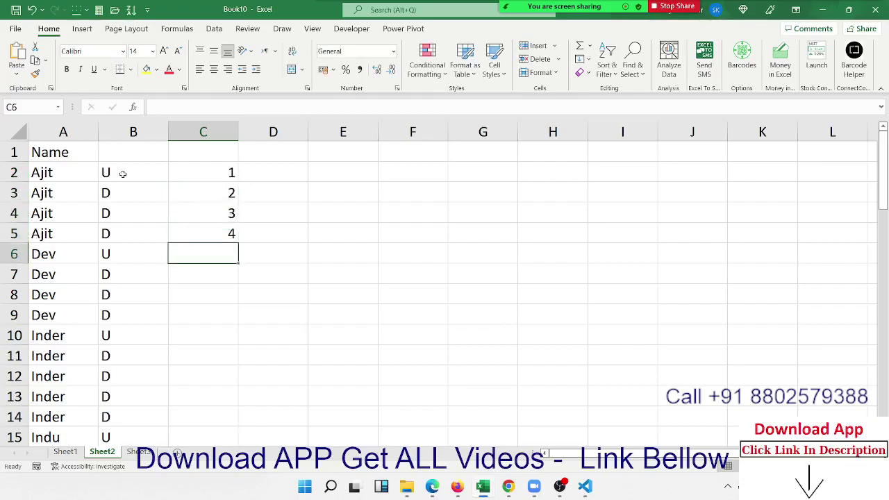
{"action": "type", "text": "1 2 3 4"}
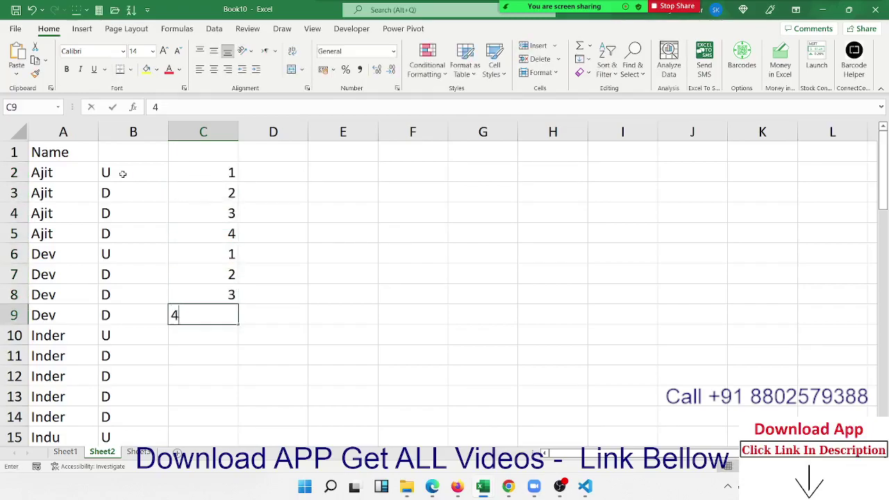
{"action": "key", "text": "Return"}
{"action": "key", "text": "Left"}
{"action": "key", "text": "Left"}
{"action": "key", "text": "shift+Up"}
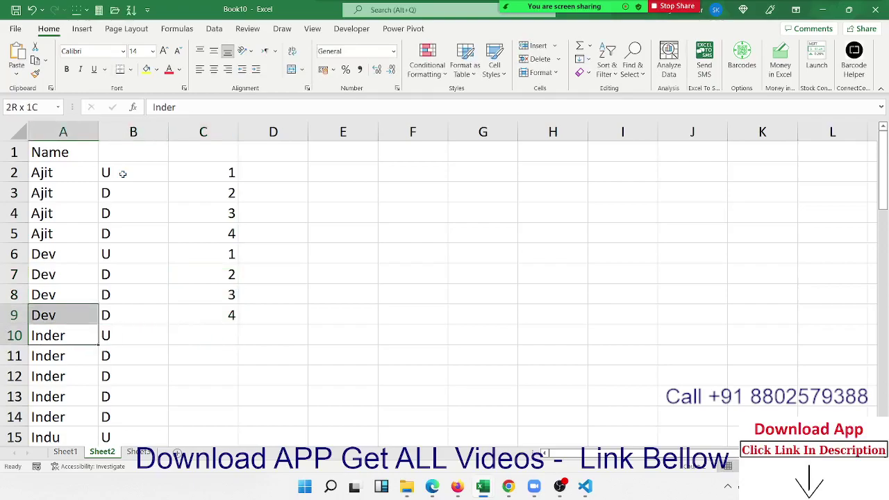
{"action": "key", "text": "Right"}
{"action": "key", "text": "Right"}
{"action": "type", "text": "1"}
{"action": "key", "text": "Return"}
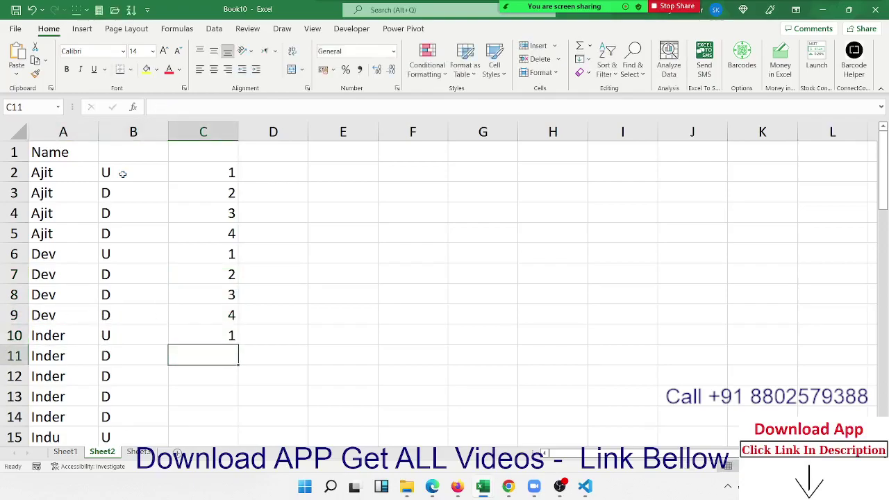
{"action": "key", "text": "Up"}
{"action": "key", "text": "Up"}
{"action": "key", "text": "ctrl+Up"}
{"action": "key", "text": "ctrl+shift+Down"}
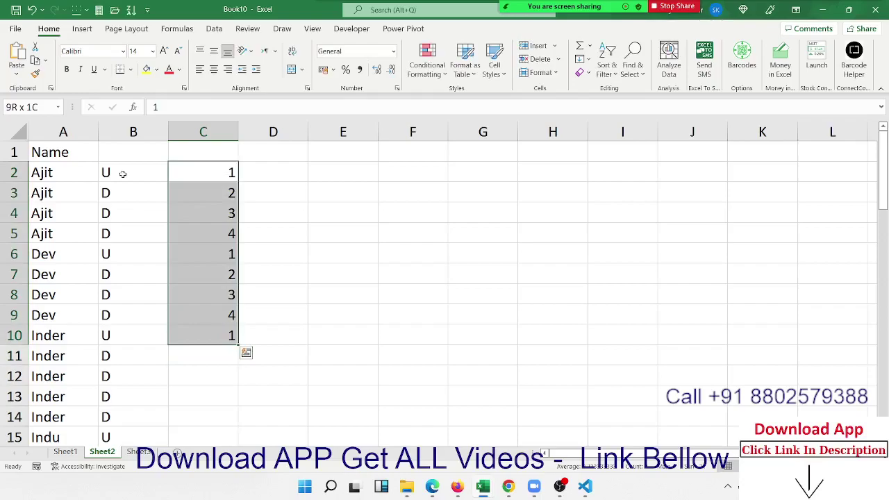
{"action": "key", "text": "ctrl+z"}
{"action": "key", "text": "ctrl+z"}
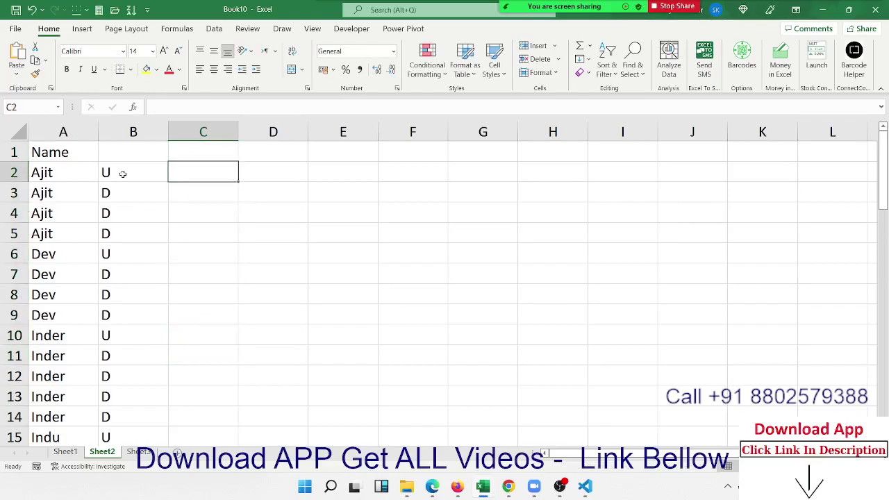
{"action": "type", "text": "=if"}
Step: Enter the counting formula =IF(A2=A1,C1+1,1) in C2
{"action": "key", "text": "Tab"}
{"action": "left_click", "coordinate": [123, 174]}
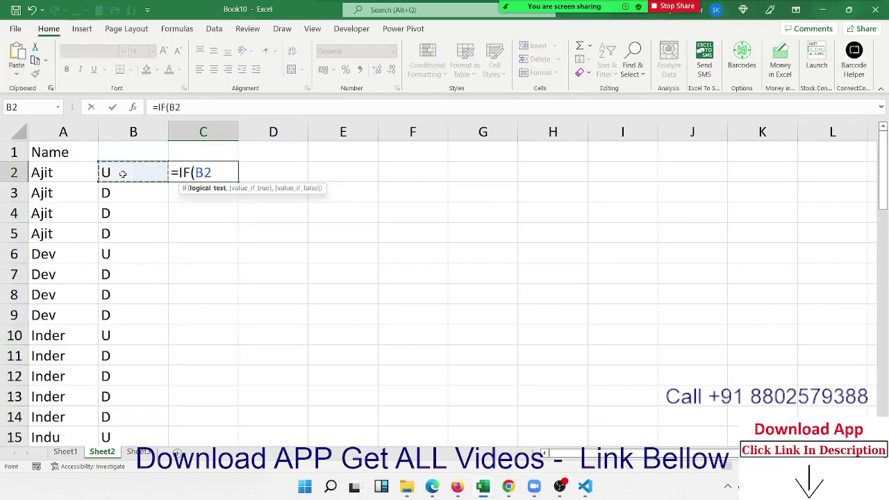
{"action": "key", "text": "Left"}
{"action": "type", "text": "="}
{"action": "key", "text": "Up"}
{"action": "key", "text": "Left"}
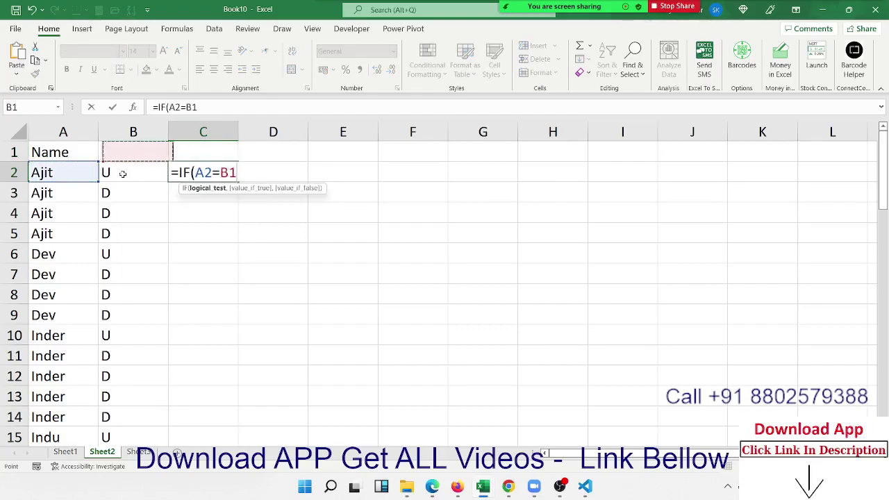
{"action": "key", "text": "Left"}
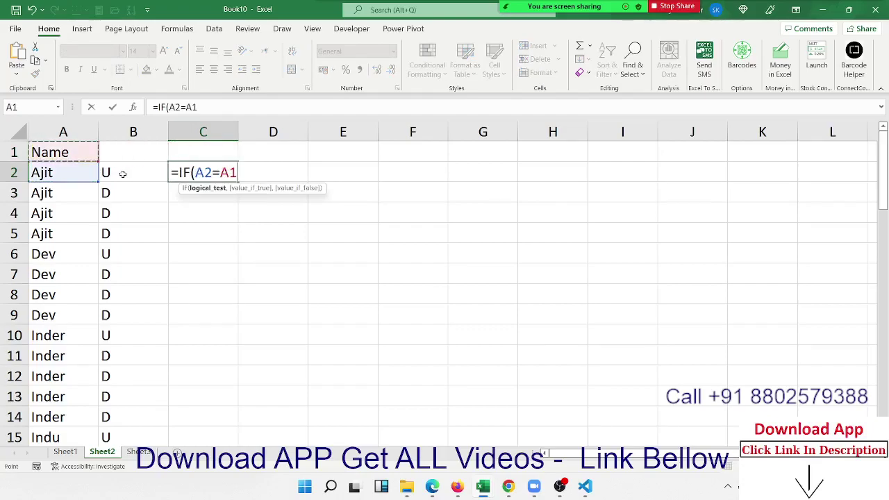
{"action": "type", "text": ","}
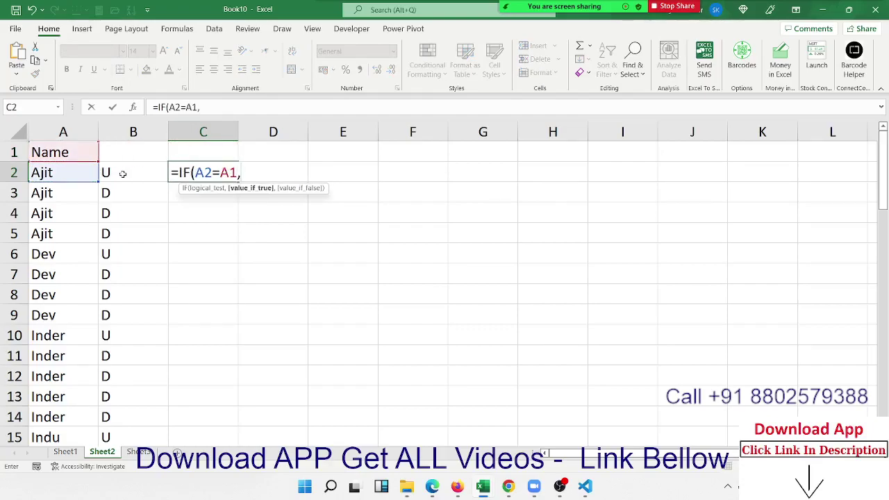
{"action": "key", "text": "Up"}
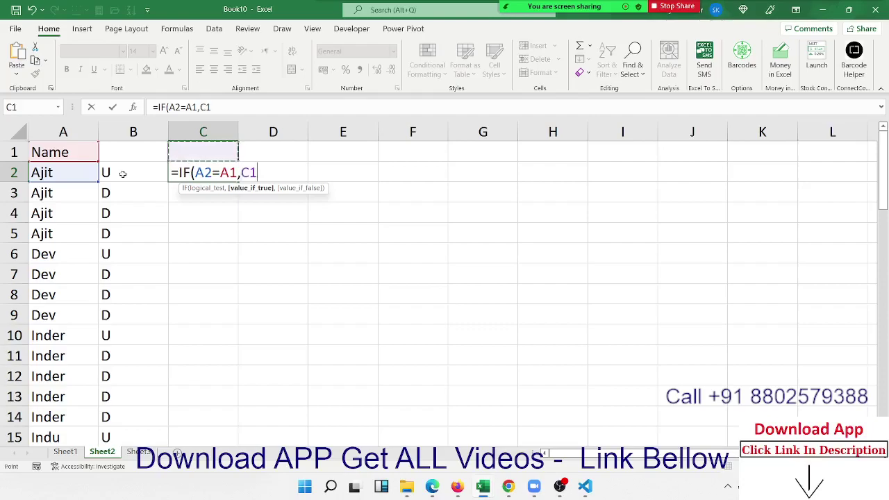
{"action": "type", "text": "+2"}
{"action": "key", "text": "BackSpace"}
{"action": "type", "text": "1,"}
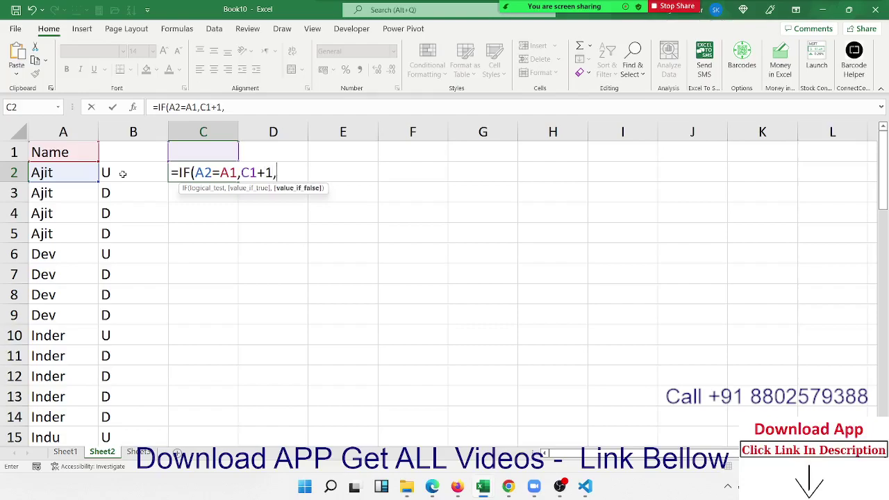
{"action": "type", "text": "1"}
{"action": "double_click", "coordinate": [281, 171]}
{"action": "key", "text": "Return"}
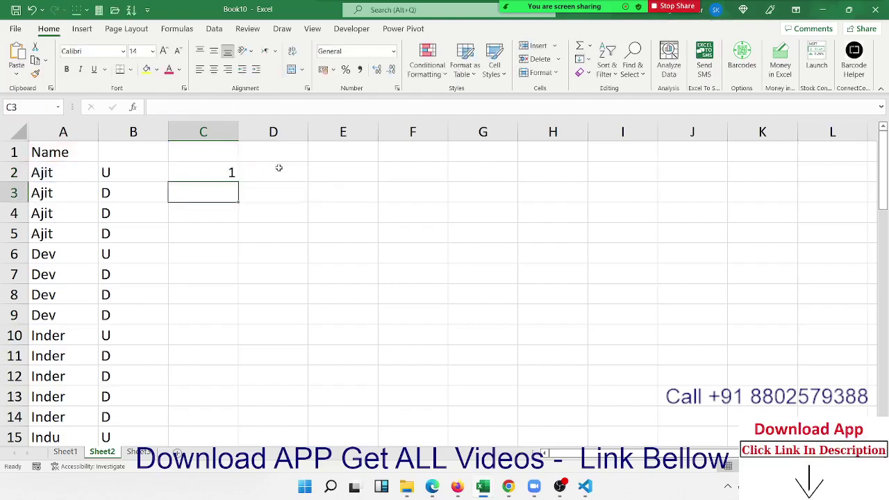
Step: Copy the count formula to C3, check its A3, A2 and C2 references, and fill down to row 15
{"action": "left_click", "coordinate": [229, 177]}
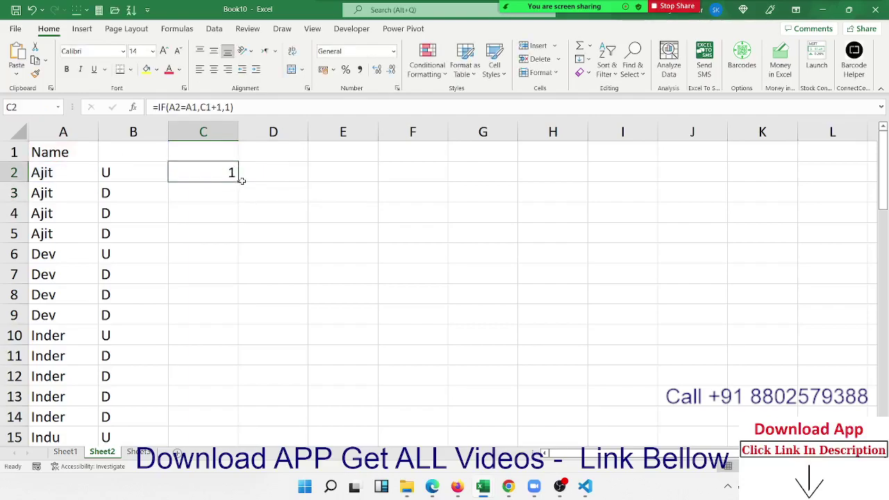
{"action": "left_click_drag", "start_coordinate": [240, 180], "coordinate": [238, 194]}
{"action": "double_click", "coordinate": [229, 193]}
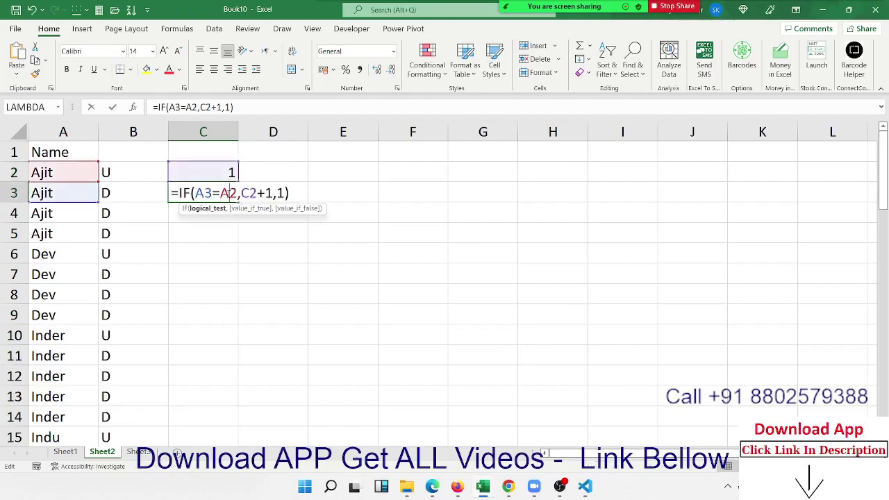
{"action": "left_click", "coordinate": [204, 193]}
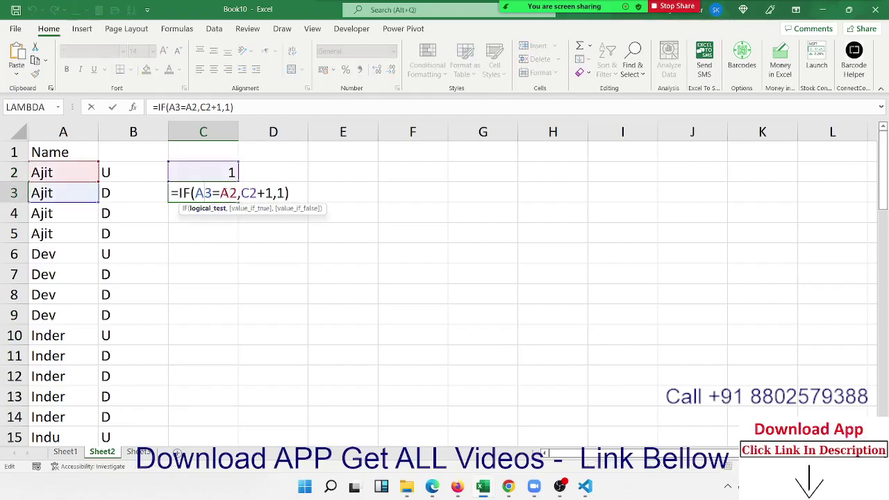
{"action": "double_click", "coordinate": [227, 193]}
{"action": "double_click", "coordinate": [249, 193]}
{"action": "key", "text": "Return"}
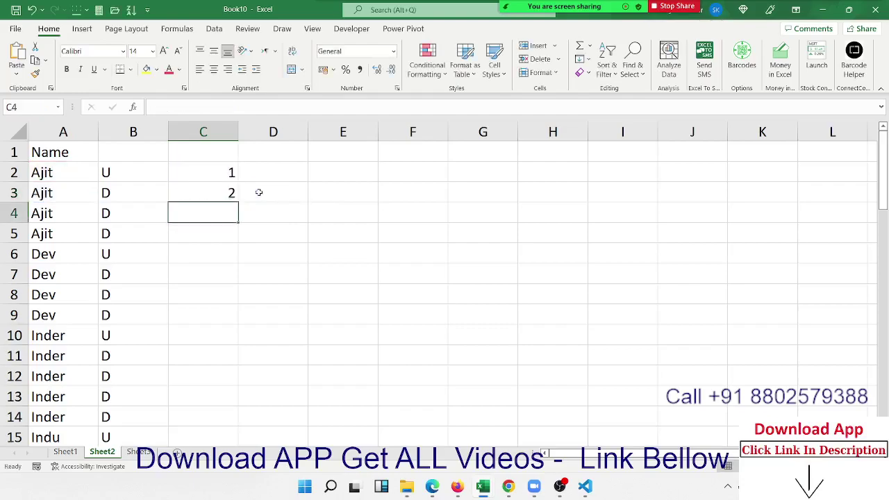
{"action": "key", "text": "Up"}
{"action": "double_click", "coordinate": [237, 202]}
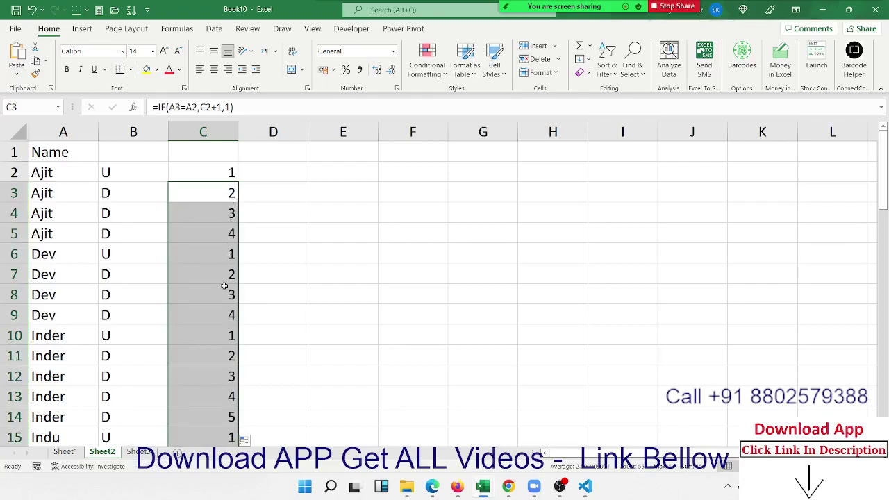
{"action": "left_click", "coordinate": [490, 155]}
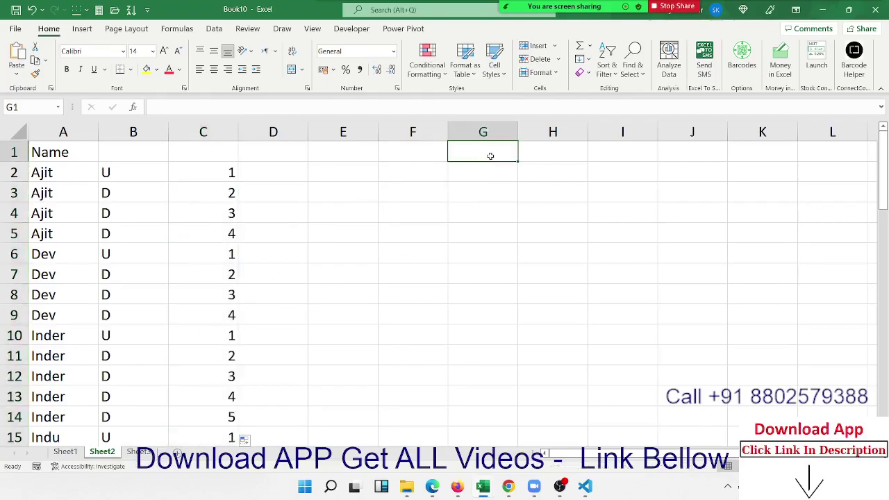
Step: Type the headings Sr, Name and City in G1:I1
{"action": "type", "text": "Sr"}
{"action": "key", "text": "Tab"}
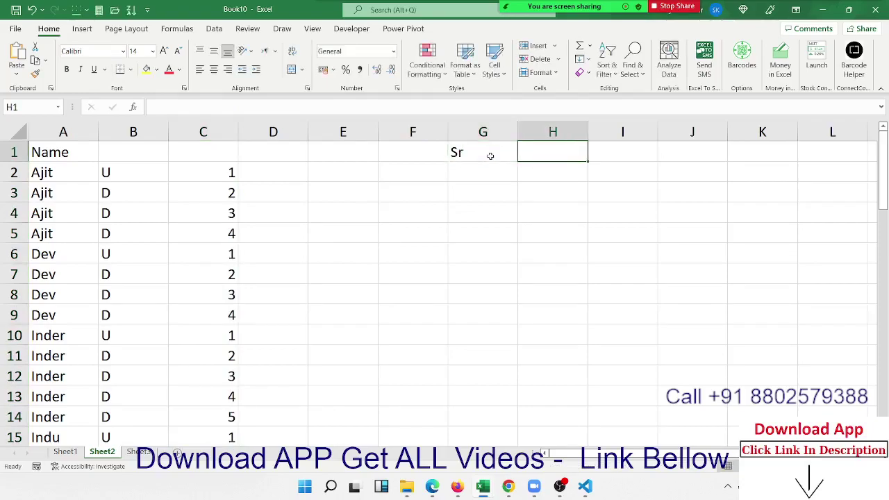
{"action": "type", "text": "Name"}
{"action": "key", "text": "Tab"}
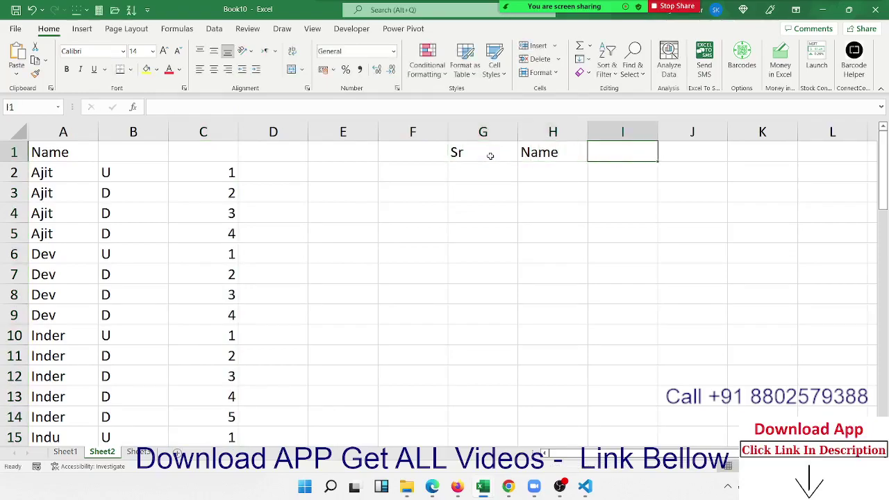
{"action": "type", "text": "City"}
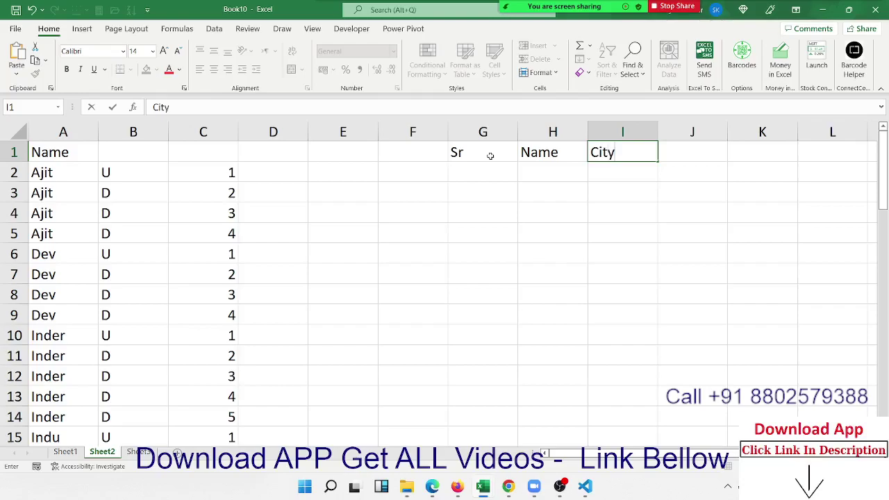
{"action": "key", "text": "Return"}
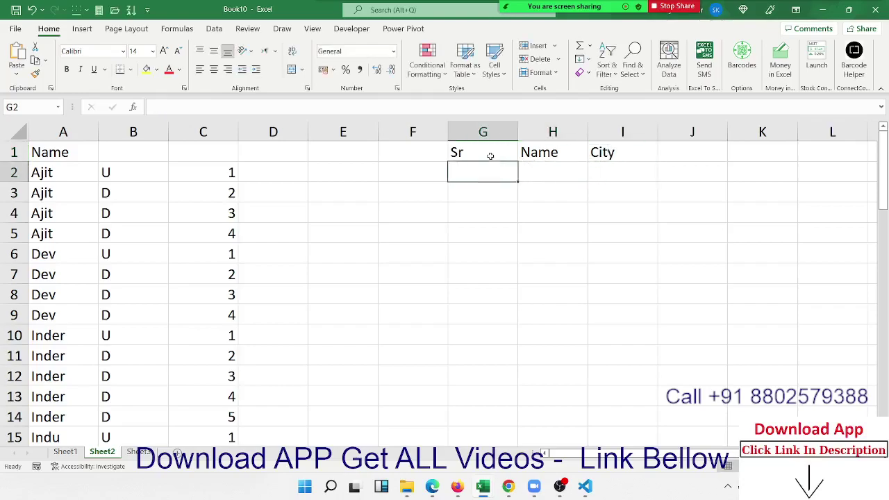
Step: Fill row 2 with serial 1, a sample name and the city Pune
{"action": "type", "text": "1"}
{"action": "key", "text": "Tab"}
{"action": "type", "text": "P"}
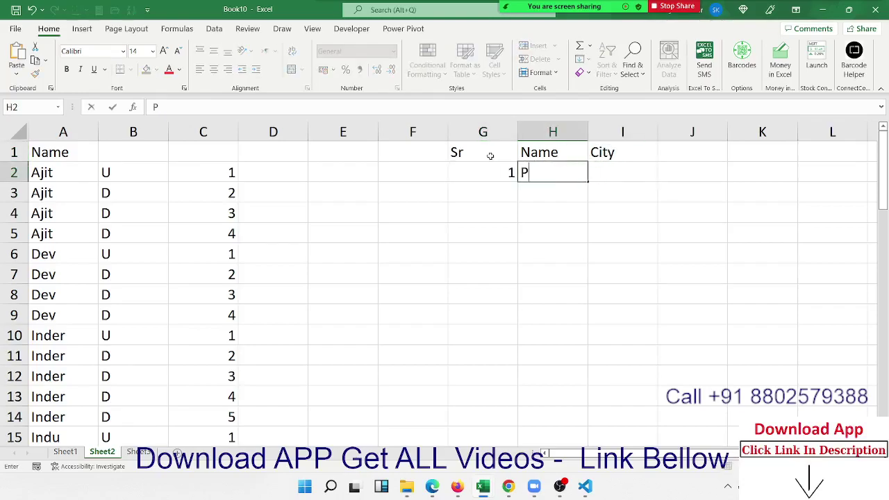
{"action": "type", "text": "uja"}
{"action": "key", "text": "Tab"}
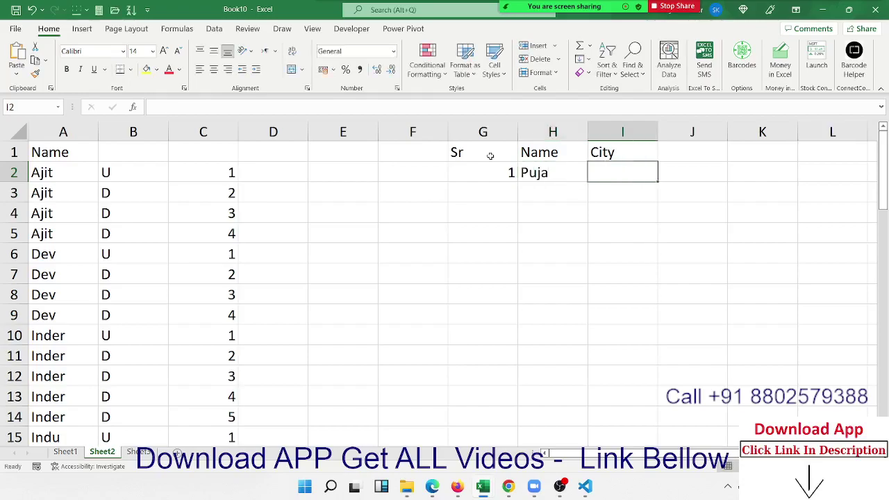
{"action": "type", "text": "Pune"}
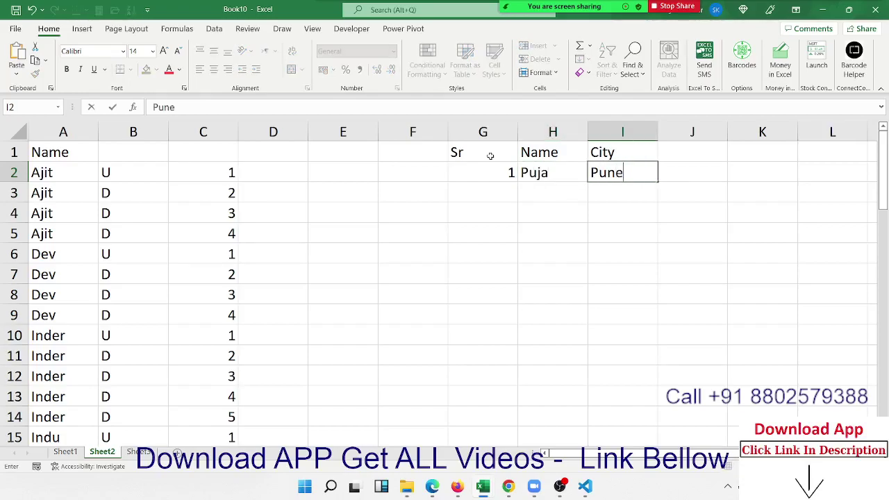
{"action": "key", "text": "Return"}
Step: Enter 2 in G3, then clear it again, leaving G3 empty for a formula
{"action": "type", "text": "2"}
{"action": "key", "text": "Tab"}
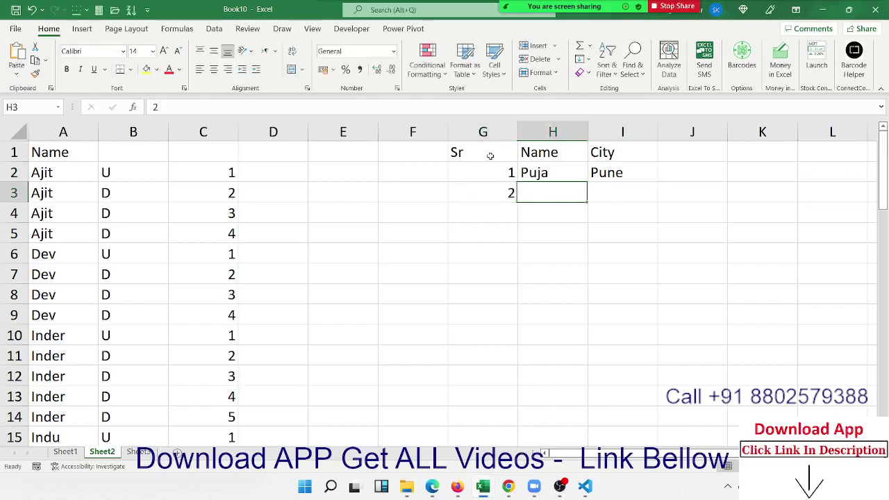
{"action": "key", "text": "shift+Tab"}
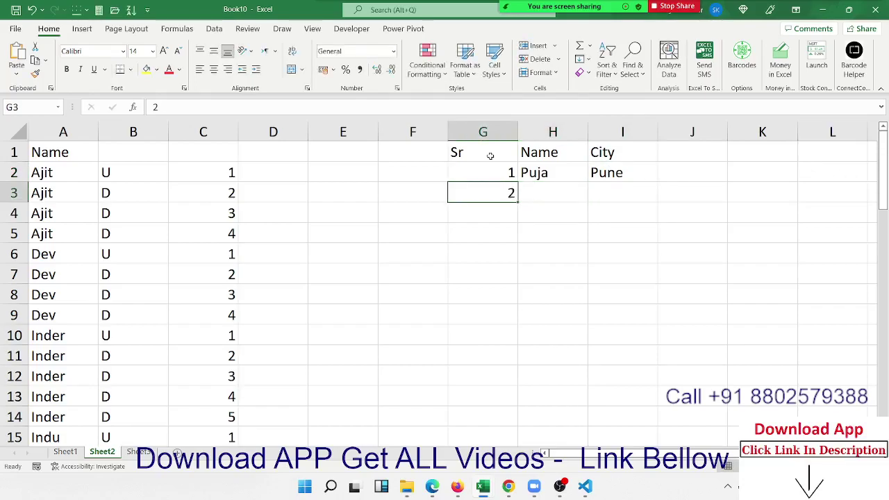
{"action": "key", "text": "Delete"}
{"action": "key", "text": "Up"}
{"action": "key", "text": "Up"}
{"action": "key", "text": "Right"}
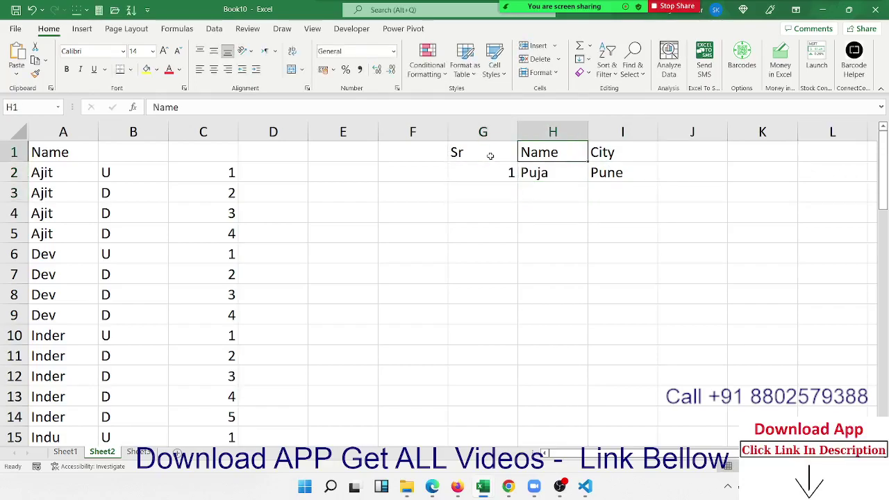
{"action": "key", "text": "Right"}
{"action": "key", "text": "Left"}
{"action": "key", "text": "Left"}
{"action": "key", "text": "Down"}
{"action": "key", "text": "Down"}
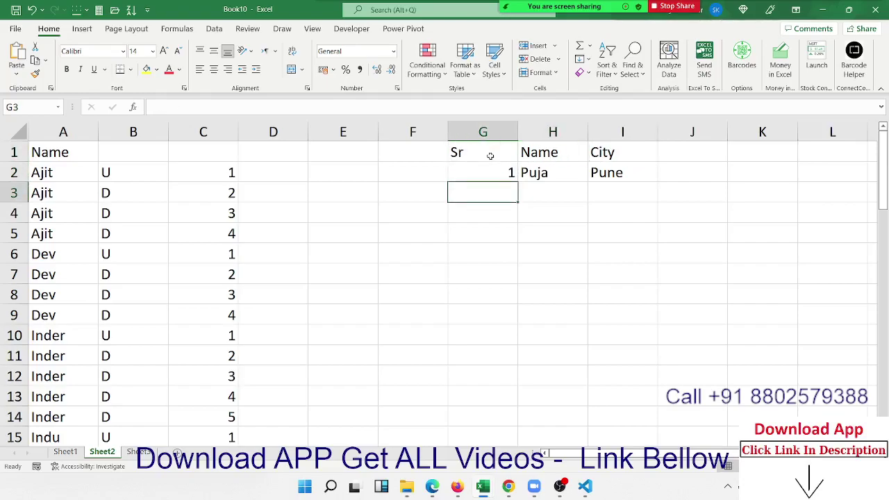
{"action": "key", "text": "Down"}
{"action": "key", "text": "Down"}
{"action": "key", "text": "Down"}
{"action": "key", "text": "Up"}
{"action": "key", "text": "Up"}
{"action": "key", "text": "Up"}
{"action": "key", "text": "Right"}
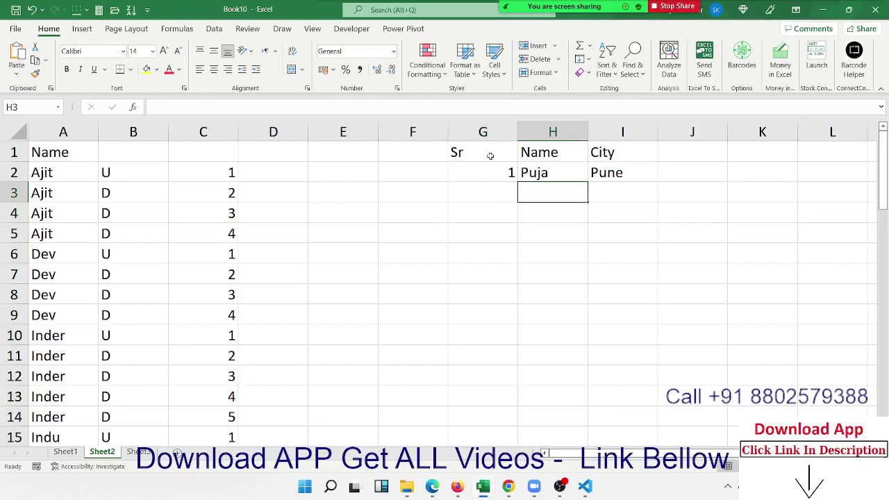
Step: Enter the Sr formula =IF(H3>0,G2+1,"") in G3
{"action": "key", "text": "Left"}
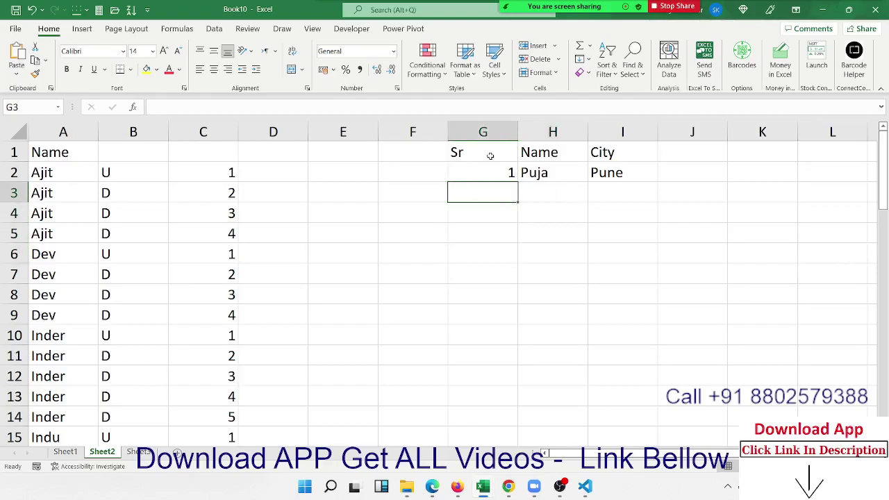
{"action": "type", "text": "=if"}
{"action": "key", "text": "Tab"}
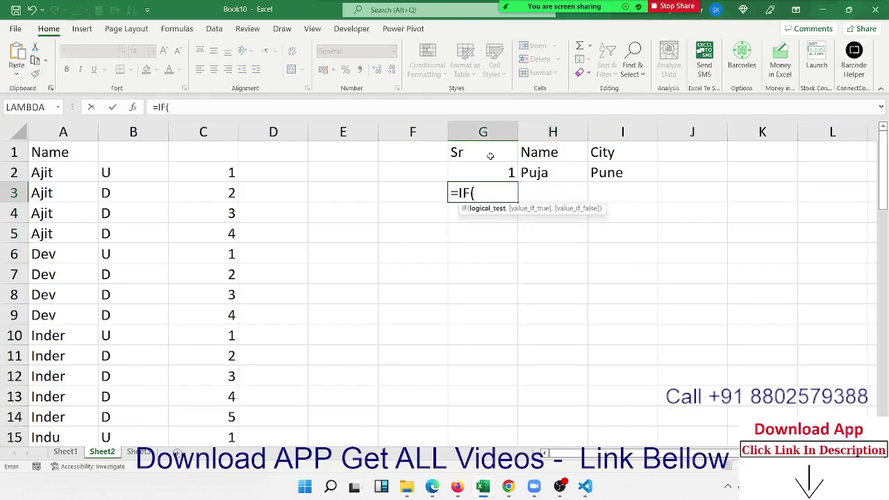
{"action": "key", "text": "Right"}
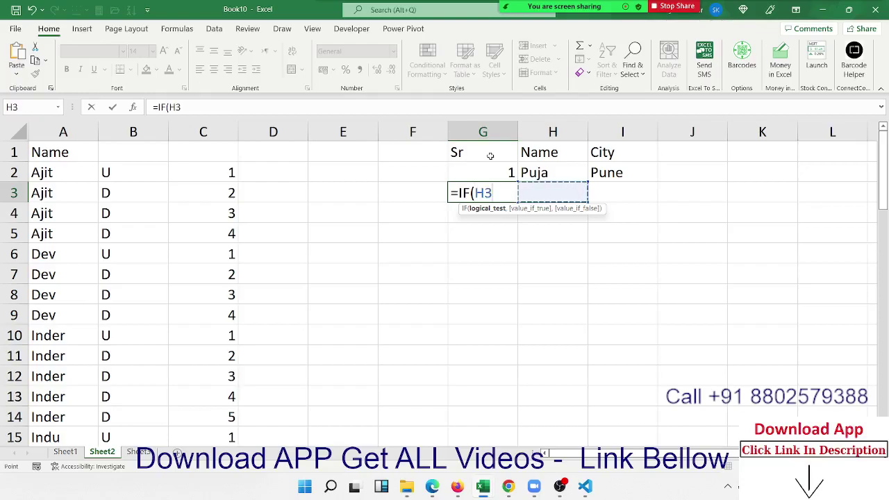
{"action": "type", "text": ">0"}
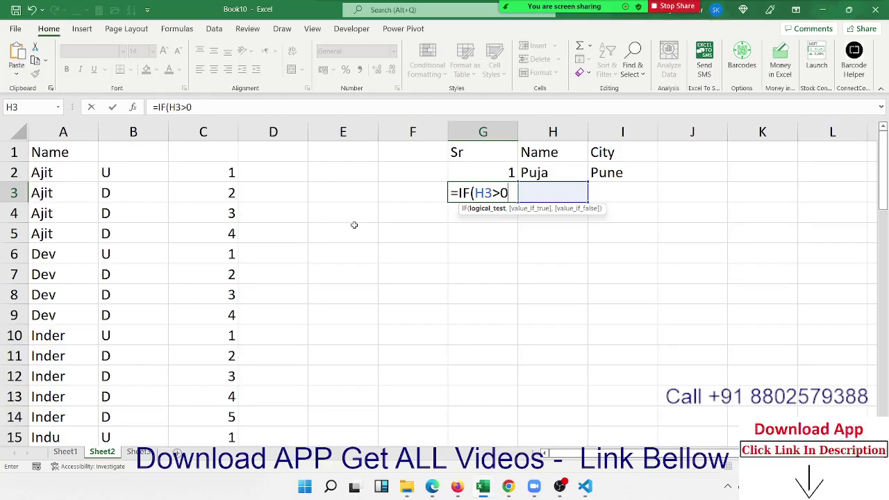
{"action": "type", "text": ","}
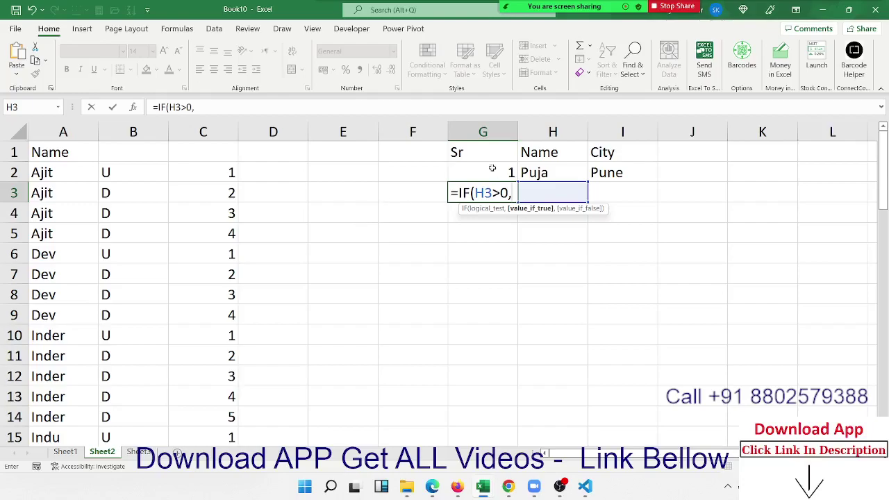
{"action": "left_click", "coordinate": [489, 168]}
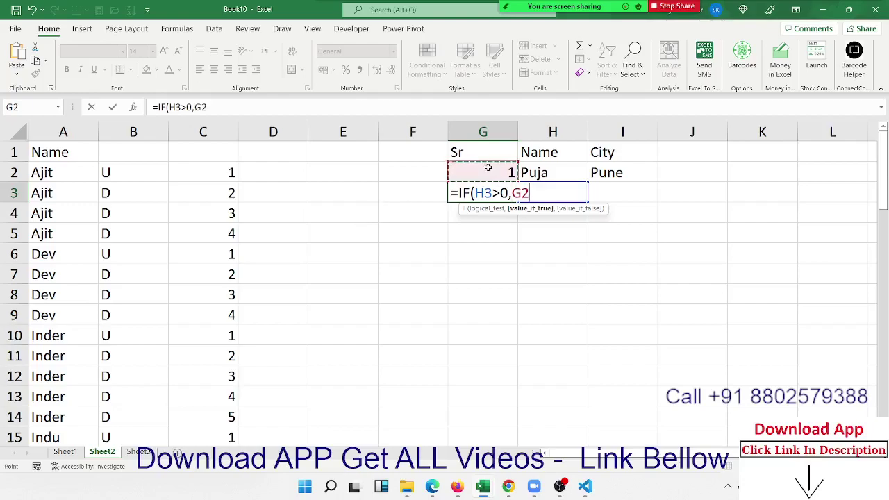
{"action": "type", "text": "+1,"}
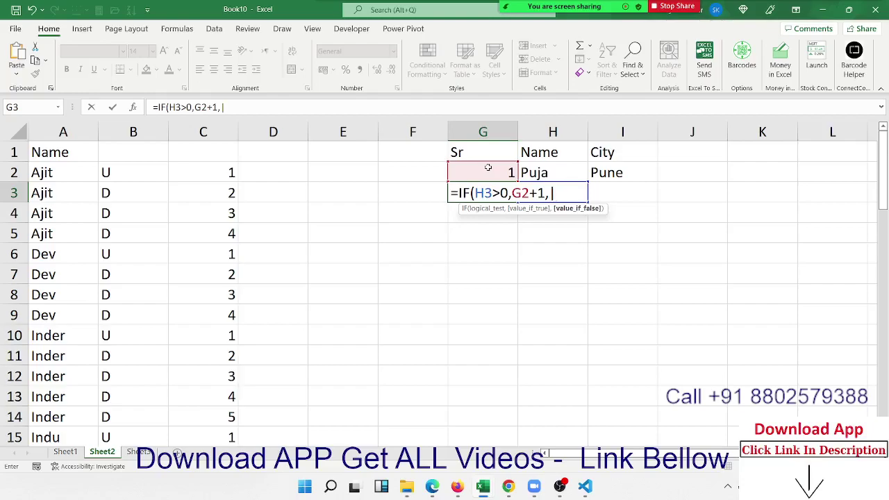
{"action": "type", "text": "\""}
{"action": "type", "text": "\""}
{"action": "key", "text": "Return"}
Step: Fill the Sr formula down G3:G11 with Ctrl+D
{"action": "key", "text": "Up"}
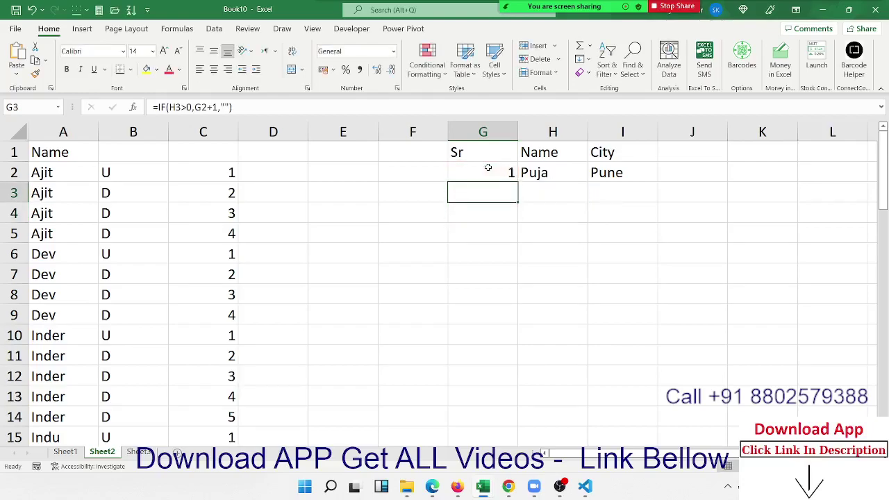
{"action": "key", "text": "shift+Down"}
{"action": "key", "text": "shift+Down"}
{"action": "key", "text": "shift+Down"}
{"action": "key", "text": "shift+Down"}
{"action": "key", "text": "shift+Down"}
{"action": "key", "text": "shift+Down"}
{"action": "key", "text": "shift+Down"}
{"action": "key", "text": "shift+Down"}
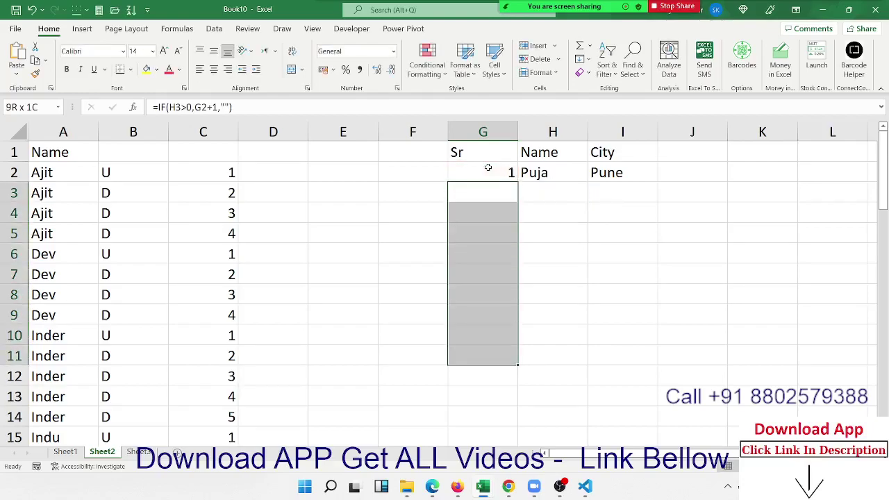
{"action": "key", "text": "ctrl+d"}
{"action": "key", "text": "Right"}
{"action": "key", "text": "Left"}
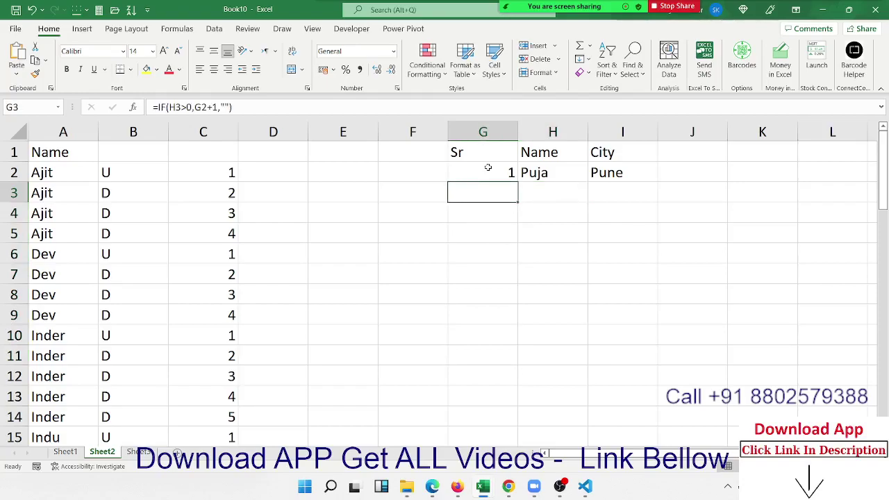
{"action": "key", "text": "Down"}
{"action": "key", "text": "Down"}
{"action": "key", "text": "Down"}
{"action": "key", "text": "Down"}
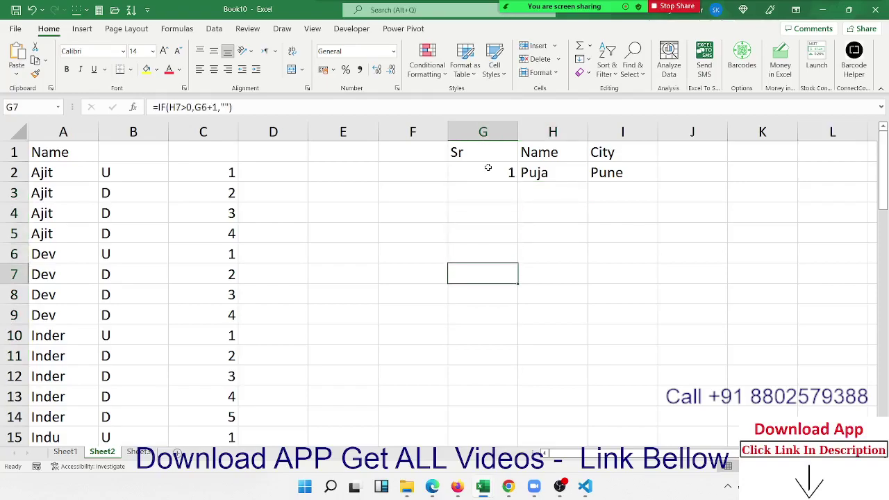
{"action": "key", "text": "Up"}
{"action": "key", "text": "Up"}
{"action": "key", "text": "Up"}
{"action": "key", "text": "Up"}
{"action": "key", "text": "Right"}
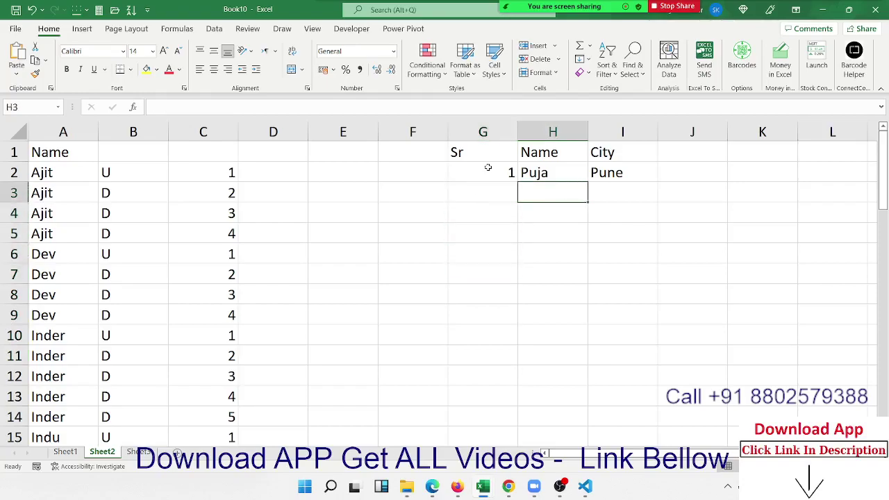
Step: Enter four sample names in H3:H6 so serials 2 to 5 appear in column G
{"action": "type", "text": "Om"}
{"action": "key", "text": "Return"}
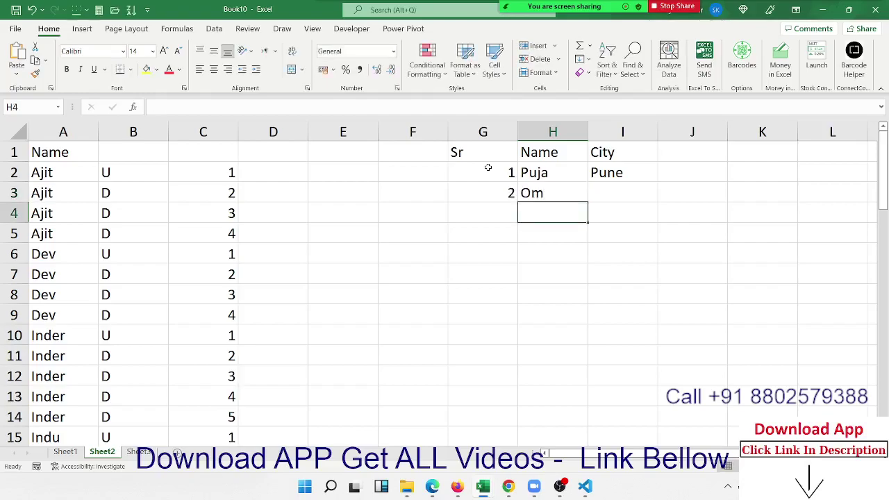
{"action": "type", "text": "in"}
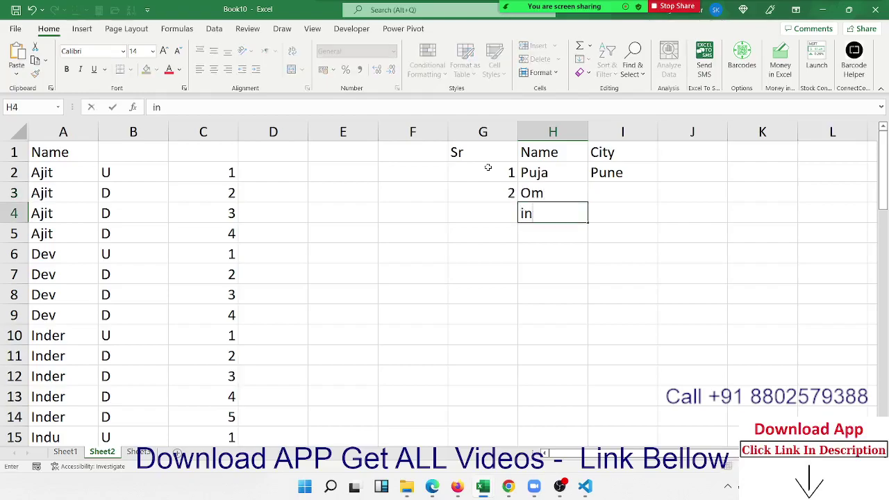
{"action": "type", "text": "der"}
{"action": "key", "text": "Return"}
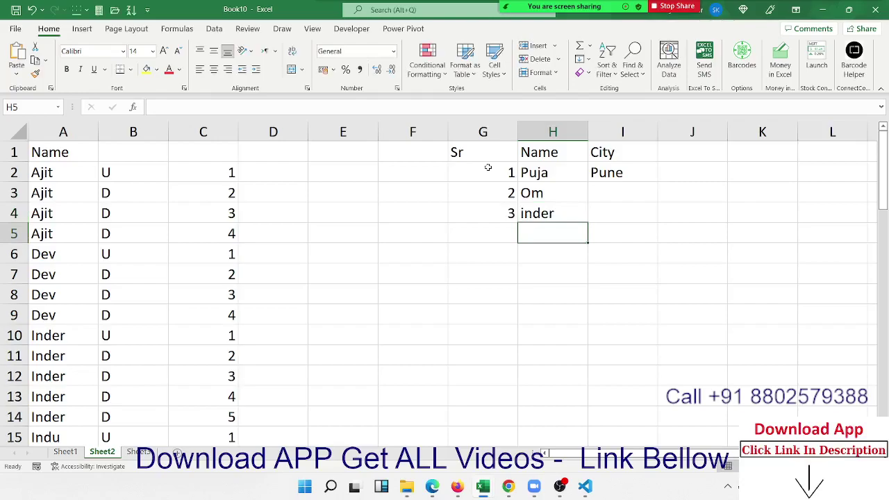
{"action": "type", "text": "mahes"}
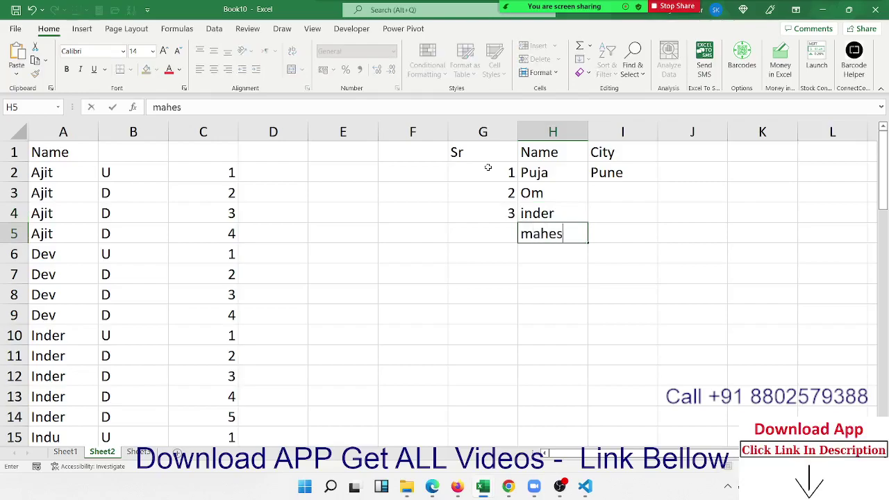
{"action": "key", "text": "Return"}
{"action": "type", "text": "a"}
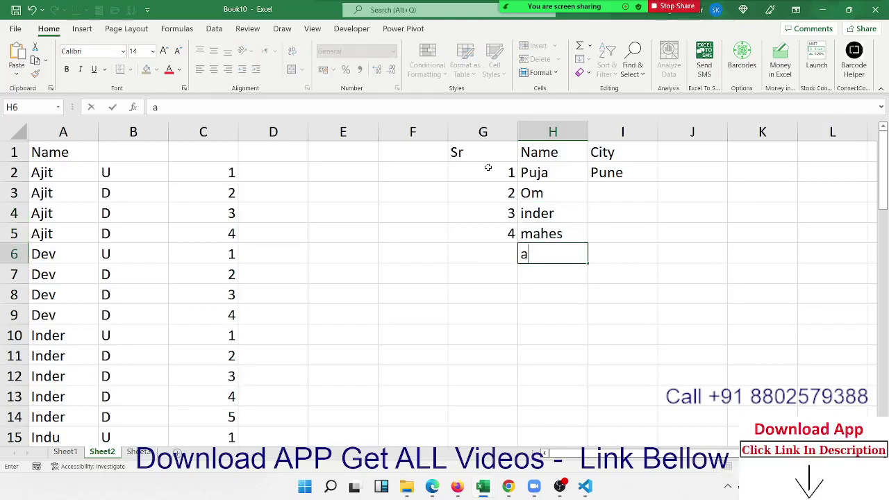
{"action": "type", "text": "nkit"}
{"action": "key", "text": "Return"}
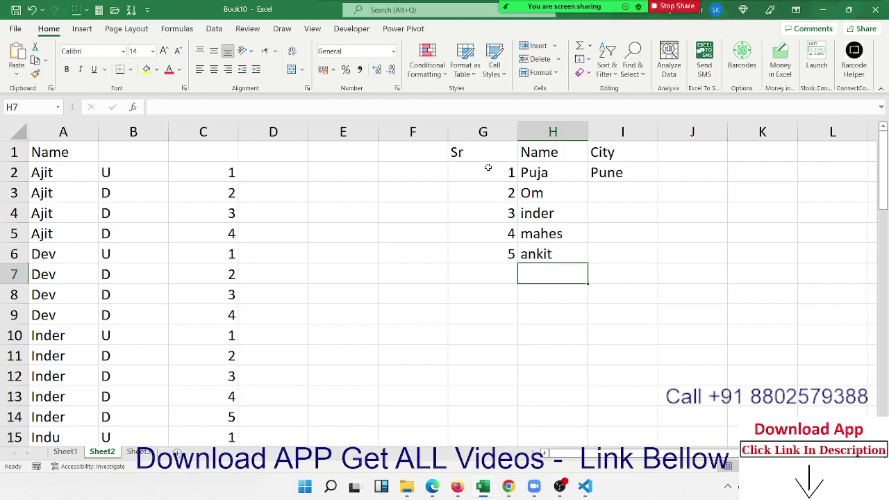
Step: Return to G3 and open its Sr formula for editing
{"action": "key", "text": "Up"}
{"action": "key", "text": "Up"}
{"action": "key", "text": "Up"}
{"action": "key", "text": "Up"}
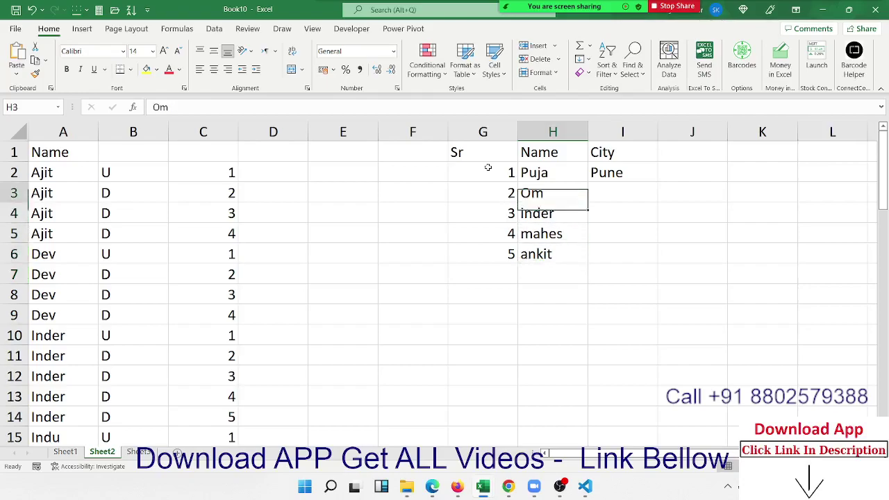
{"action": "key", "text": "Left"}
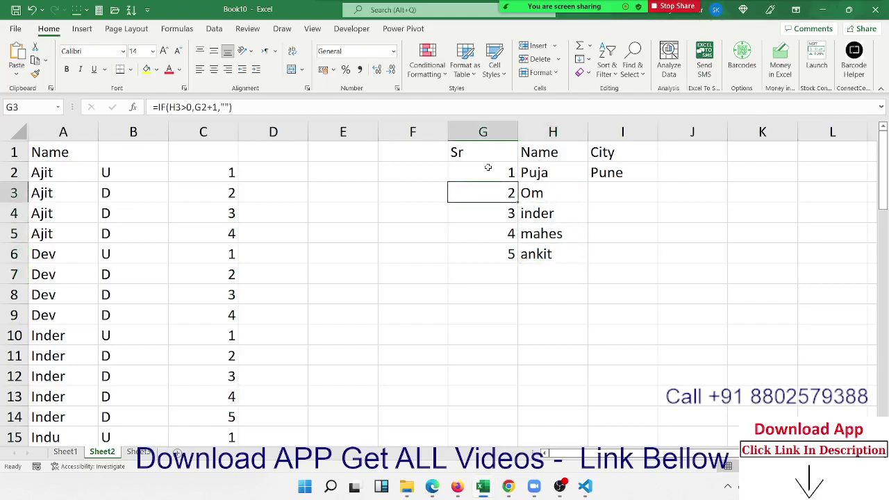
{"action": "key", "text": "F2"}
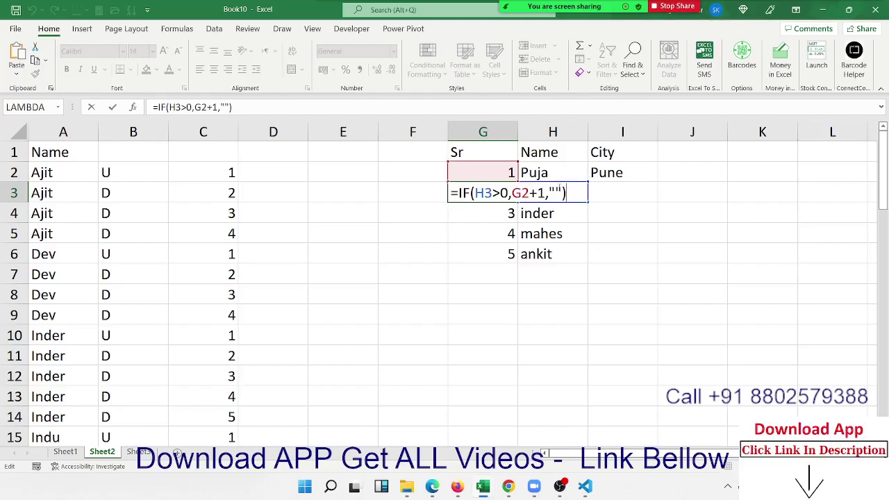
{"action": "key", "text": "ctrl+Return"}
{"action": "key", "text": "Return"}
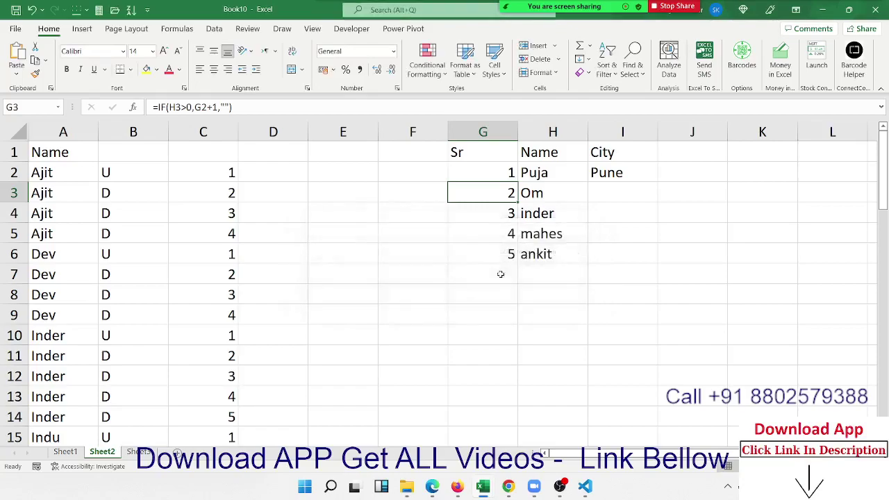
{"action": "left_click", "coordinate": [502, 274]}
{"action": "double_click", "coordinate": [502, 274]}
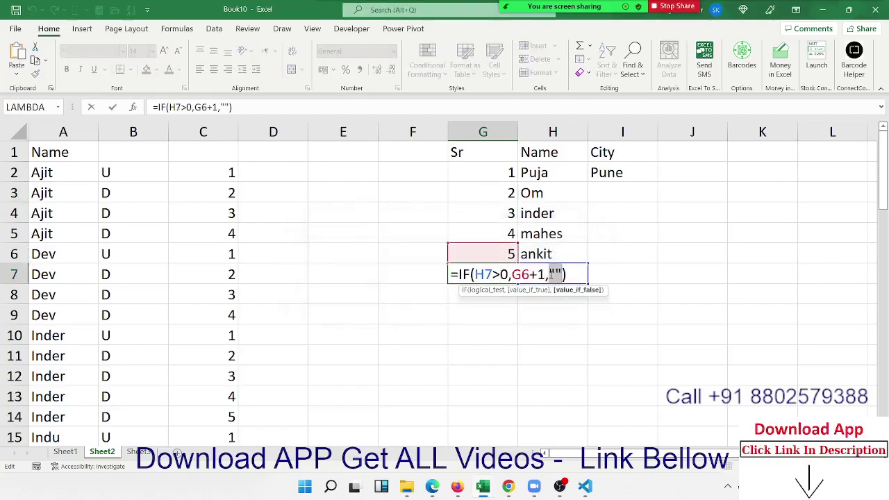
{"action": "key", "text": "BackSpace"}
{"action": "key", "text": "BackSpace"}
{"action": "key", "text": "BackSpace"}
{"action": "key", "text": "BackSpace"}
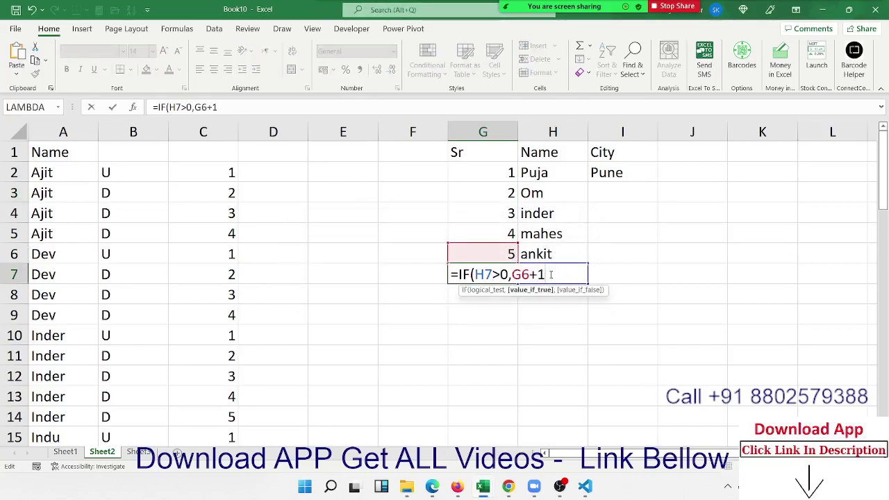
{"action": "key", "text": "ctrl+Return"}
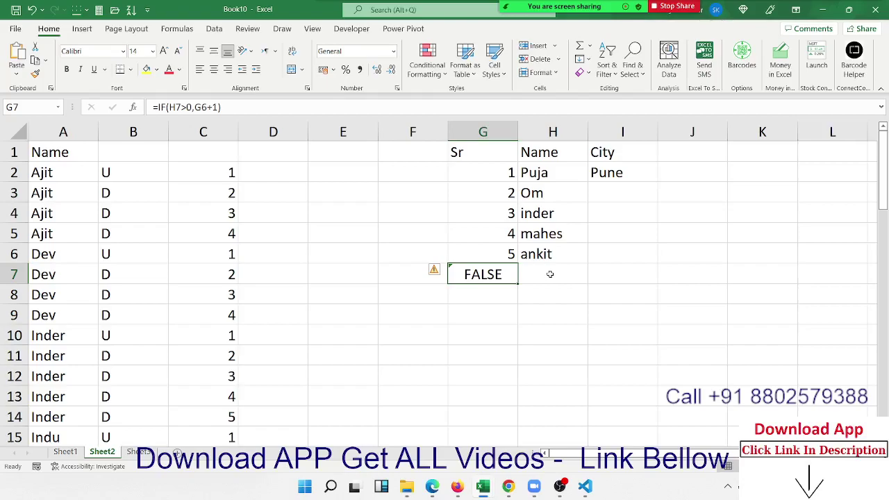
{"action": "key", "text": "F2"}
{"action": "type", "text": ",\"\""}
{"action": "key", "text": "ctrl+Return"}
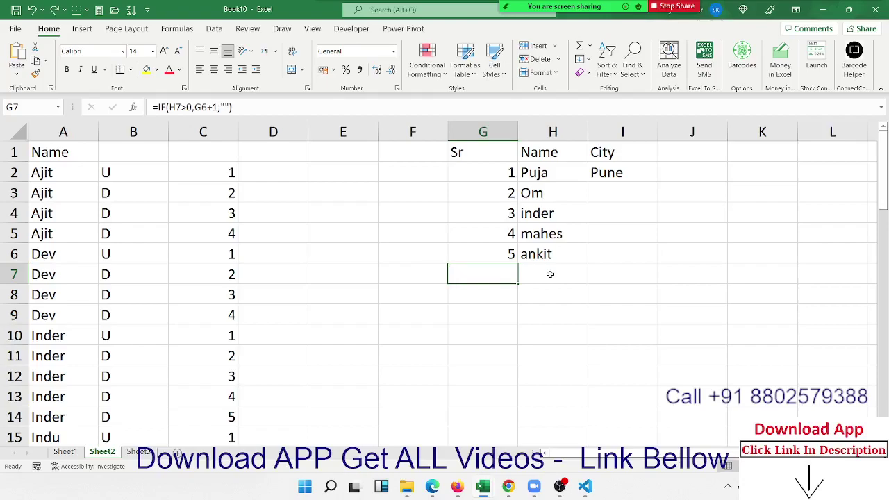
{"action": "key", "text": "Up"}
{"action": "key", "text": "Left"}
{"action": "key", "text": "Left"}
{"action": "key", "text": "Left"}
{"action": "key", "text": "Left"}
{"action": "key", "text": "Left"}
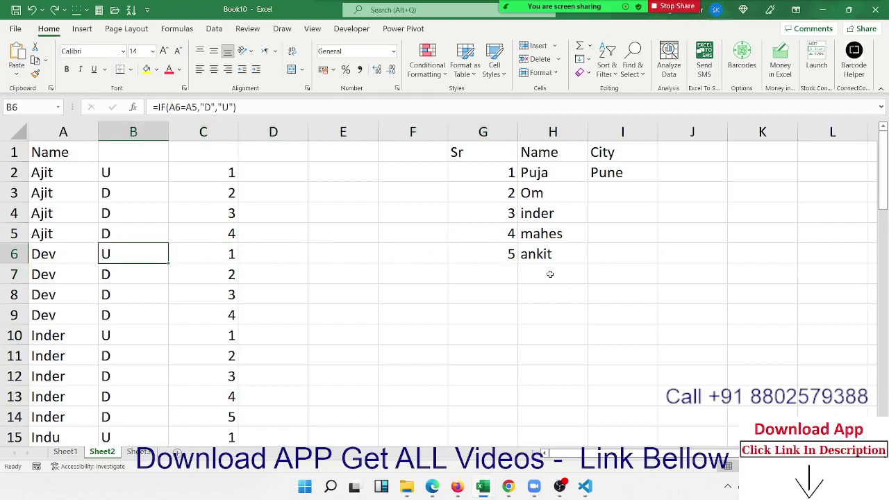
{"action": "key", "text": "Up"}
{"action": "key", "text": "Up"}
{"action": "key", "text": "Up"}
{"action": "key", "text": "Up"}
{"action": "key", "text": "F2"}
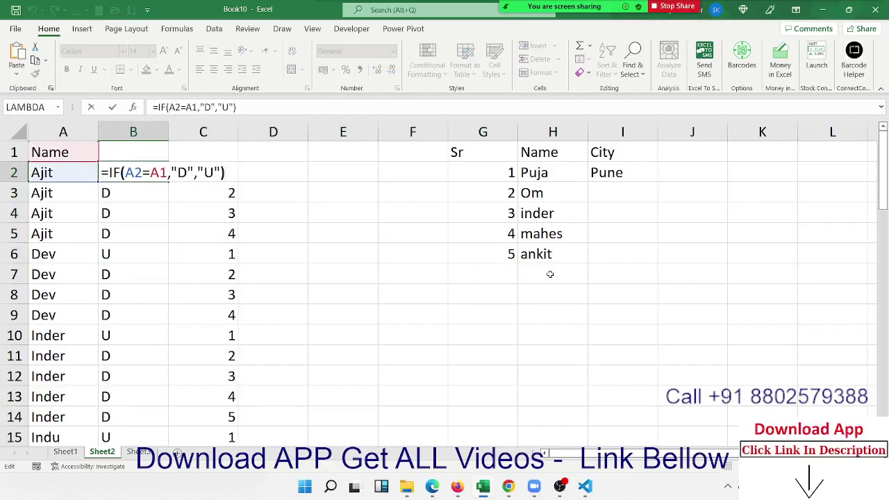
{"action": "key", "text": "Left"}
{"action": "key", "text": "Left"}
{"action": "key", "text": "Left"}
{"action": "key", "text": "Left"}
{"action": "key", "text": "shift+Left"}
{"action": "key", "text": "shift+Left"}
{"action": "key", "text": "shift+Left"}
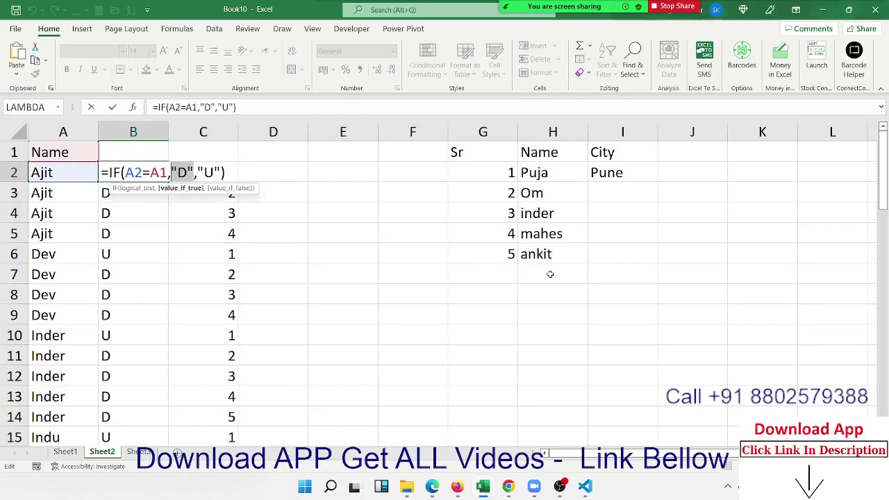
{"action": "key", "text": "Escape"}
{"action": "key", "text": "Right"}
{"action": "key", "text": "Right"}
{"action": "key", "text": "Right"}
{"action": "key", "text": "Right"}
{"action": "key", "text": "Right"}
{"action": "key", "text": "Down"}
{"action": "key", "text": "Left"}
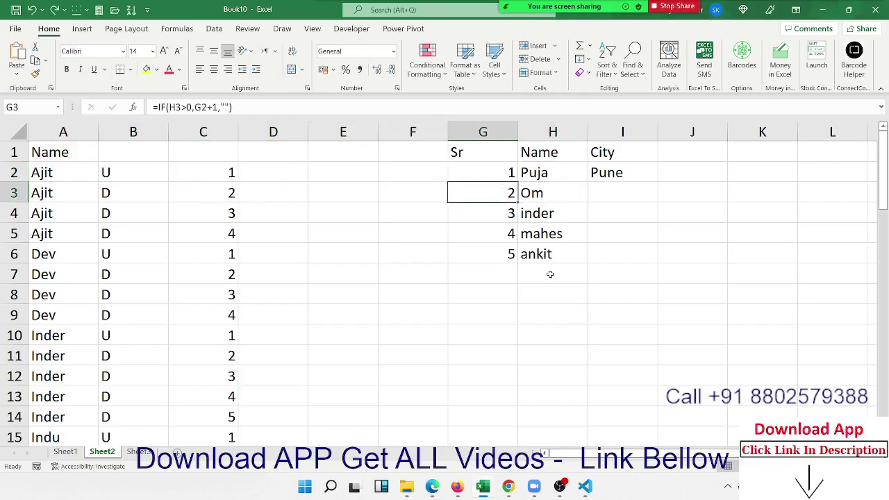
{"action": "key", "text": "F2"}
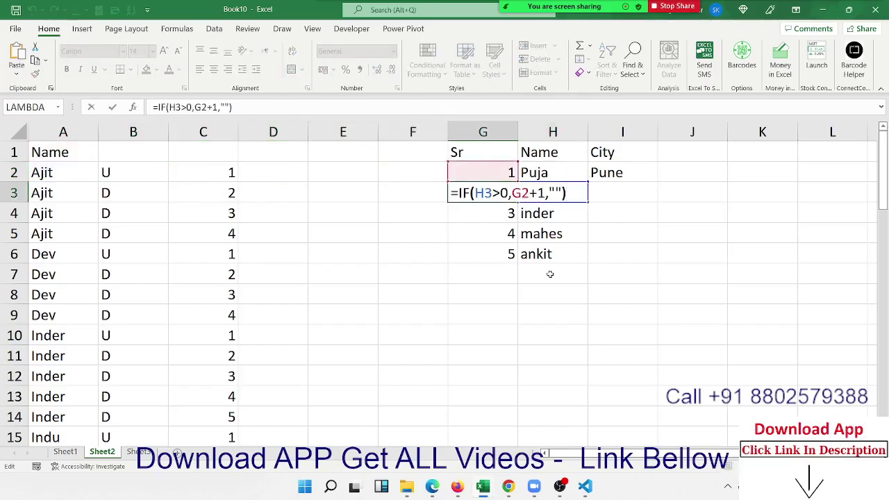
{"action": "key", "text": "Left"}
{"action": "key", "text": "Left"}
{"action": "key", "text": "Left"}
{"action": "key", "text": "Left"}
{"action": "key", "text": "Left"}
{"action": "key", "text": "Left"}
{"action": "key", "text": "Left"}
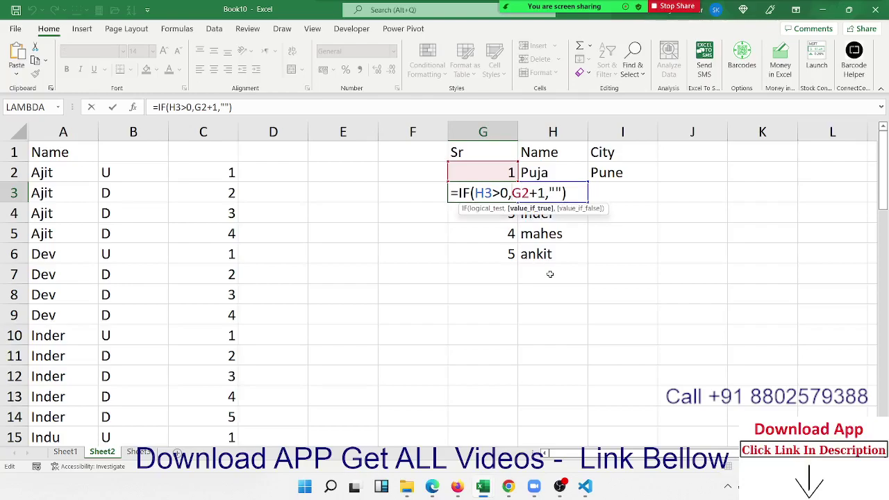
{"action": "key", "text": "shift+Right"}
{"action": "key", "text": "shift+Right"}
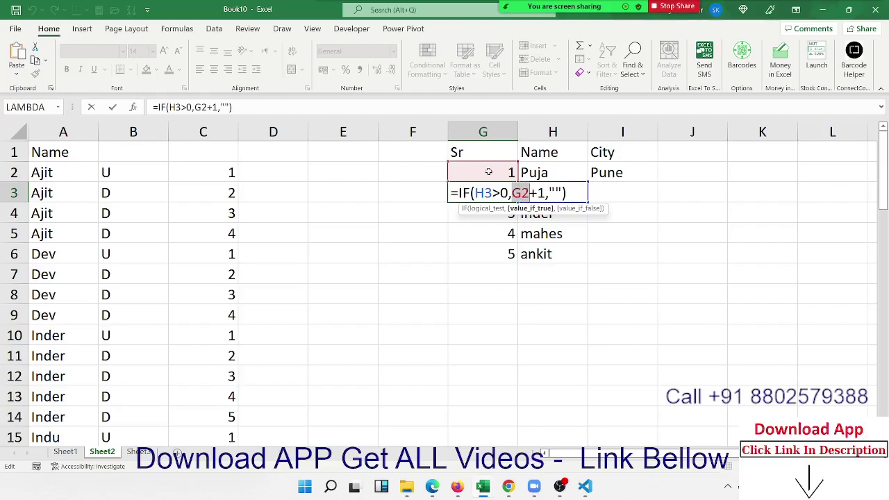
Step: Cancel the unfinished IF formula and clear the old Sr values below G2
{"action": "key", "text": "Escape"}
{"action": "key", "text": "ctrl+Return"}
{"action": "key", "text": "shift+Down"}
{"action": "key", "text": "shift+Down"}
{"action": "key", "text": "shift+Down"}
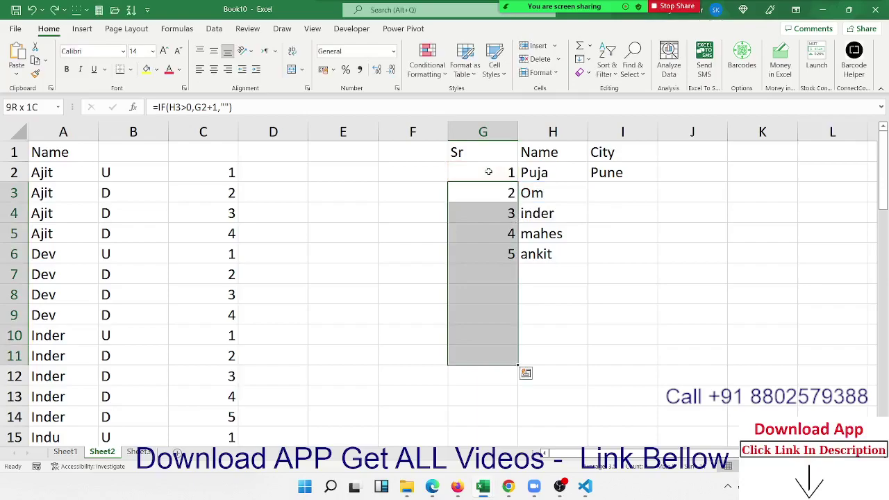
{"action": "key", "text": "Delete"}
{"action": "key", "text": "Up"}
{"action": "key", "text": "Down"}
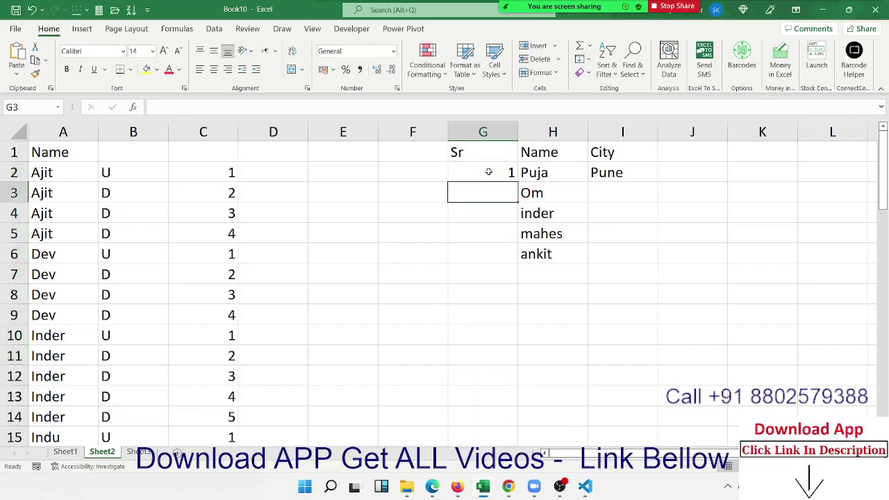
Step: Enter =G2+1 in G3 and fill it down column G to row 13 with Ctrl+D
{"action": "type", "text": "="}
{"action": "left_click", "coordinate": [489, 171]}
{"action": "type", "text": "+1"}
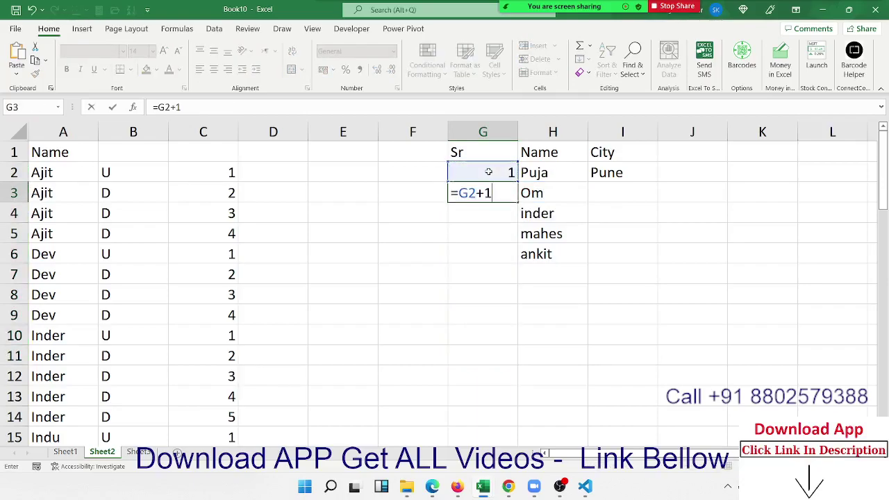
{"action": "key", "text": "Return"}
{"action": "key", "text": "Up"}
{"action": "key", "text": "shift+Down"}
{"action": "key", "text": "shift+Down"}
{"action": "key", "text": "shift+Down"}
{"action": "key", "text": "shift+Down"}
{"action": "key", "text": "shift+Down"}
{"action": "key", "text": "shift+Down"}
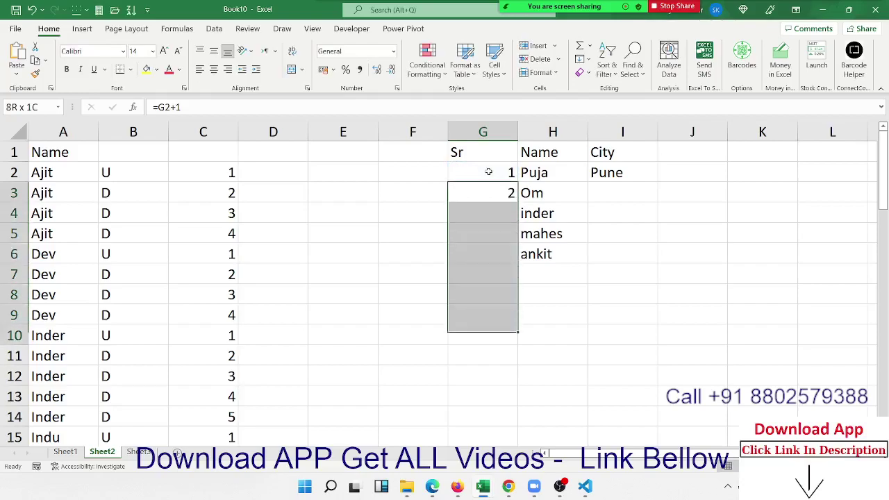
{"action": "key", "text": "shift+Down"}
{"action": "key", "text": "shift+Down"}
{"action": "key", "text": "shift+Down"}
{"action": "key", "text": "ctrl+d"}
Step: Check G3's =G2+1 formula and the serial numbers below it
{"action": "left_click", "coordinate": [488, 172]}
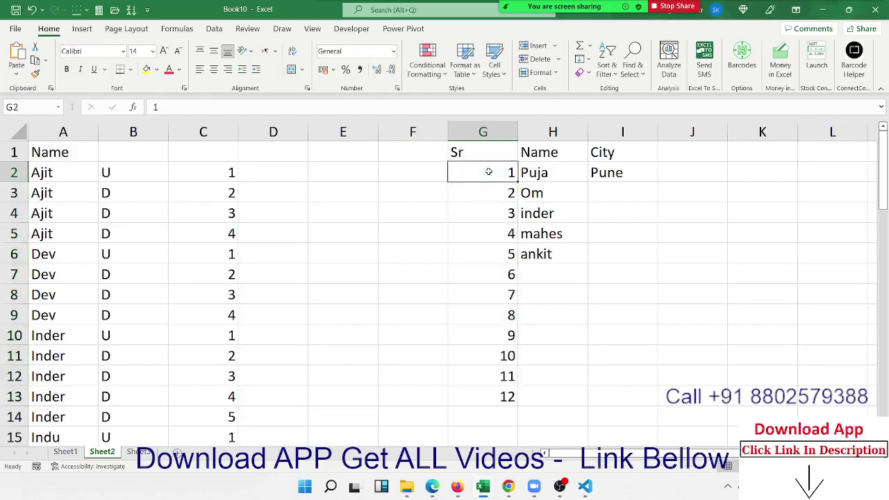
{"action": "key", "text": "Down"}
{"action": "key", "text": "F2"}
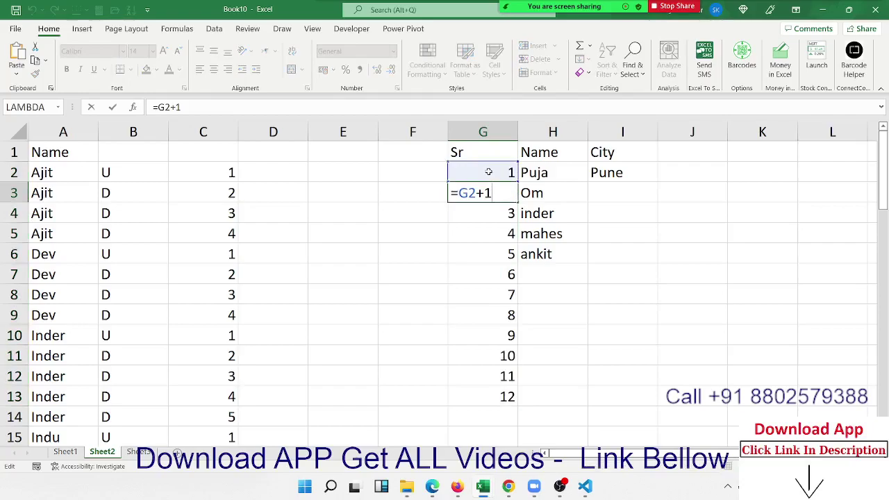
{"action": "key", "text": "Escape"}
{"action": "key", "text": "Down"}
{"action": "key", "text": "Down"}
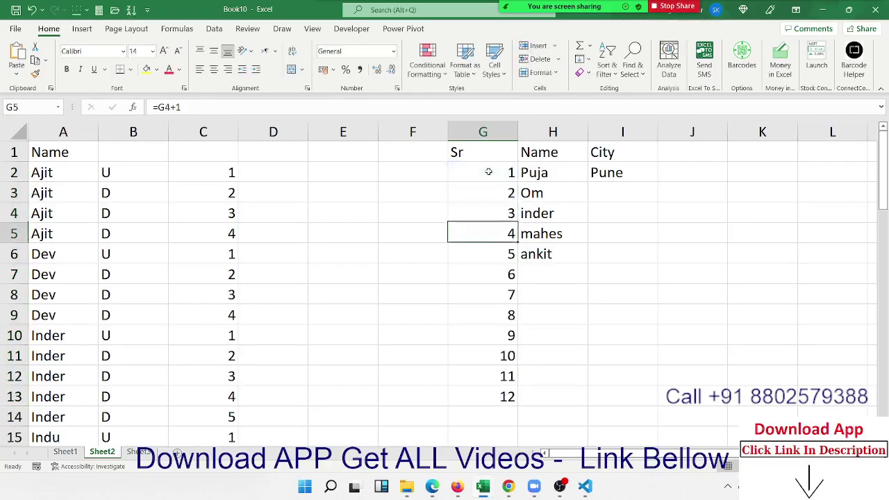
{"action": "key", "text": "Down"}
{"action": "key", "text": "Down"}
{"action": "key", "text": "Up"}
{"action": "key", "text": "Up"}
{"action": "key", "text": "Up"}
{"action": "key", "text": "Up"}
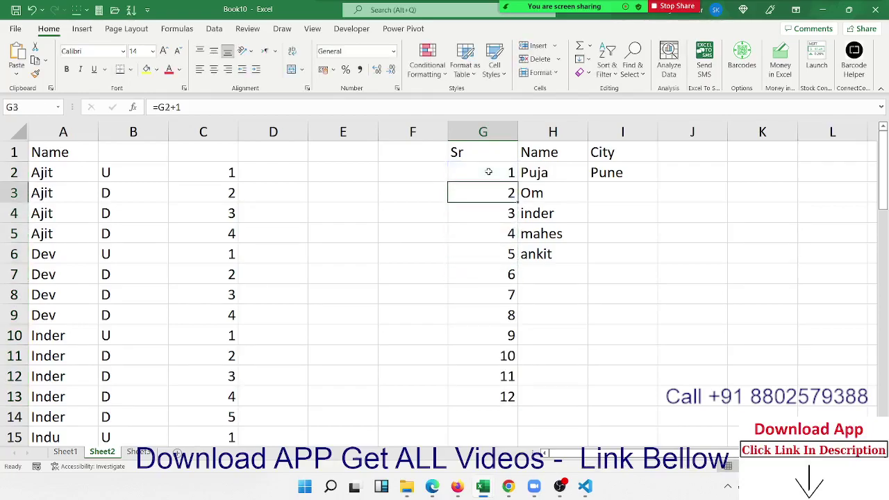
Step: Clear G7:G13, then copy the formula from G6 into G7
{"action": "key", "text": "Down"}
{"action": "key", "text": "Down"}
{"action": "key", "text": "Down"}
{"action": "key", "text": "Down"}
{"action": "key", "text": "Right"}
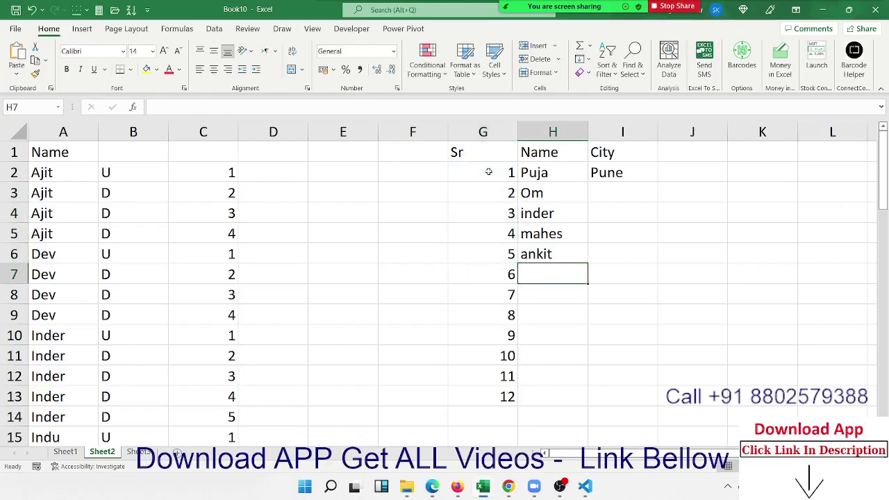
{"action": "key", "text": "Left"}
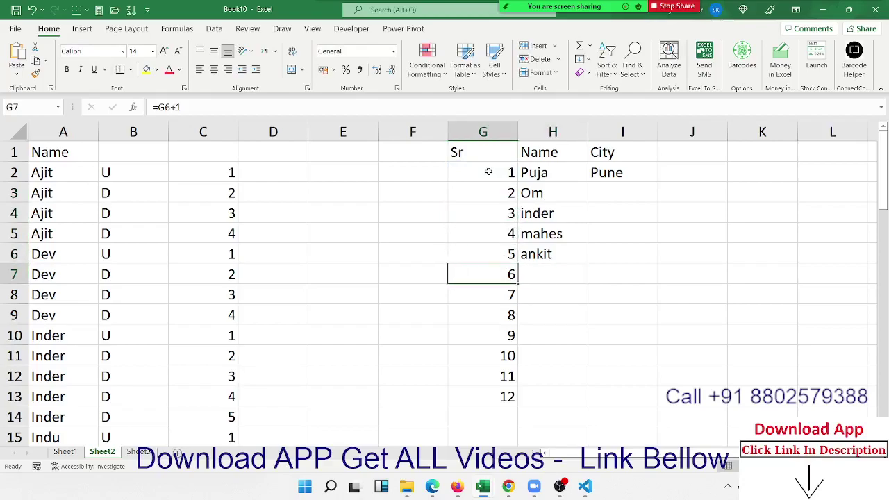
{"action": "key", "text": "ctrl+shift+Down"}
{"action": "key", "text": "Delete"}
{"action": "key", "text": "Right"}
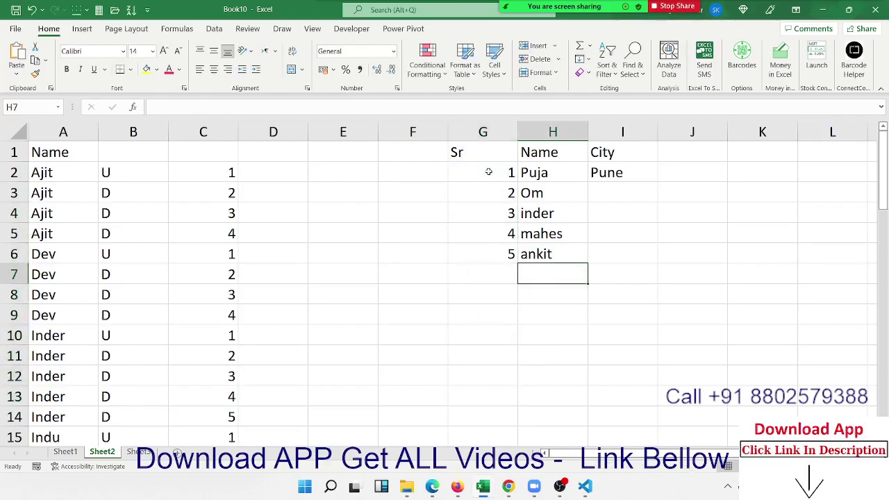
{"action": "key", "text": "Left"}
{"action": "key", "text": "ctrl+d"}
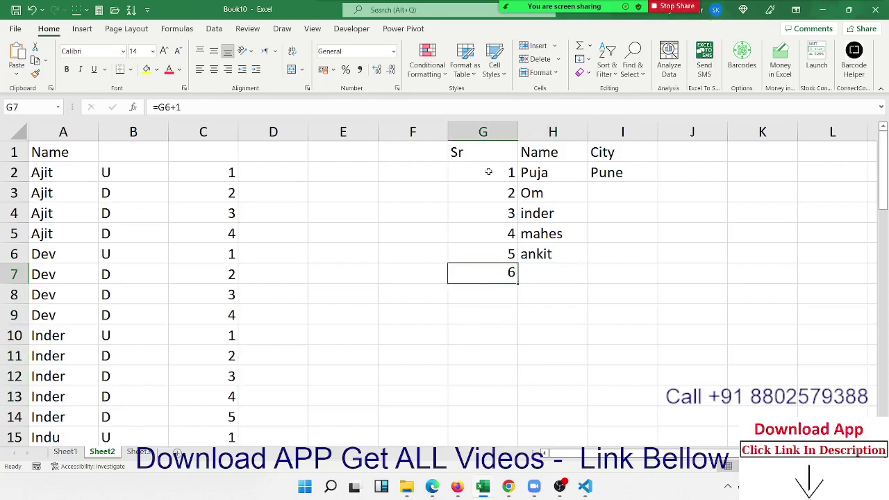
Step: Test by typing 'fd' in H7, then undo it and the extra G7 number
{"action": "key", "text": "Right"}
{"action": "type", "text": "fd"}
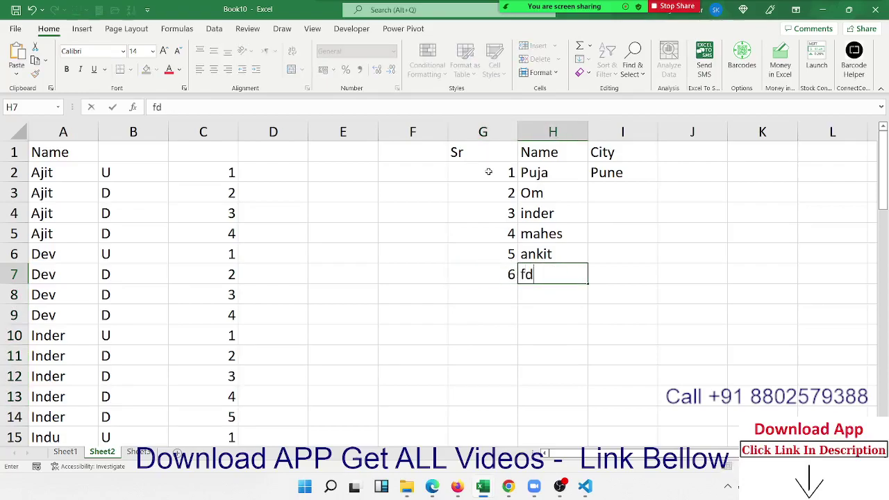
{"action": "key", "text": "Return"}
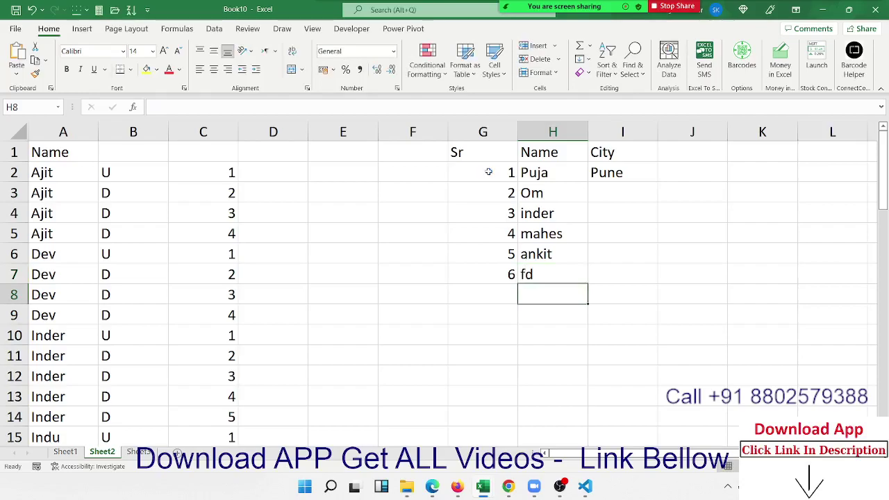
{"action": "key", "text": "ctrl+z"}
{"action": "key", "text": "ctrl+z"}
{"action": "key", "text": "Up"}
{"action": "key", "text": "Up"}
{"action": "key", "text": "Up"}
{"action": "key", "text": "Up"}
Step: Refill the formula down G3:G6, then clear G4:G6
{"action": "key", "text": "shift+Down"}
{"action": "key", "text": "shift+Down"}
{"action": "key", "text": "shift+Down"}
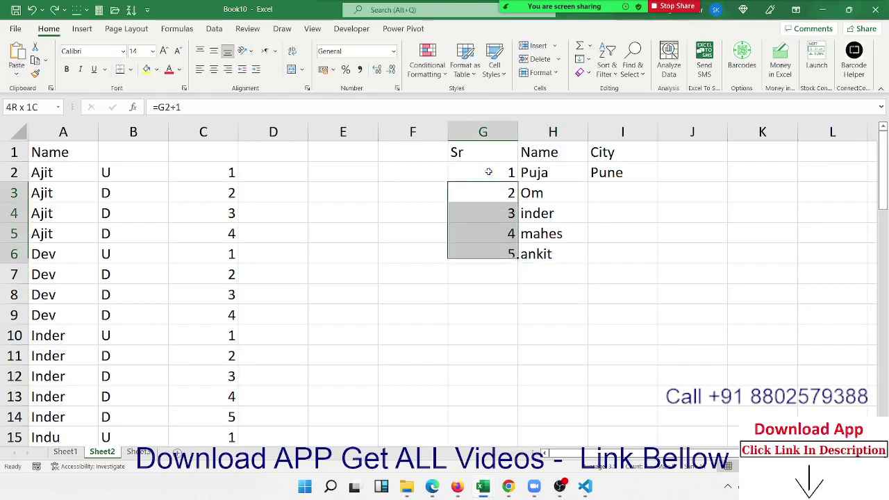
{"action": "key", "text": "ctrl+d"}
{"action": "key", "text": "Down"}
{"action": "key", "text": "shift+Down"}
{"action": "key", "text": "shift+Down"}
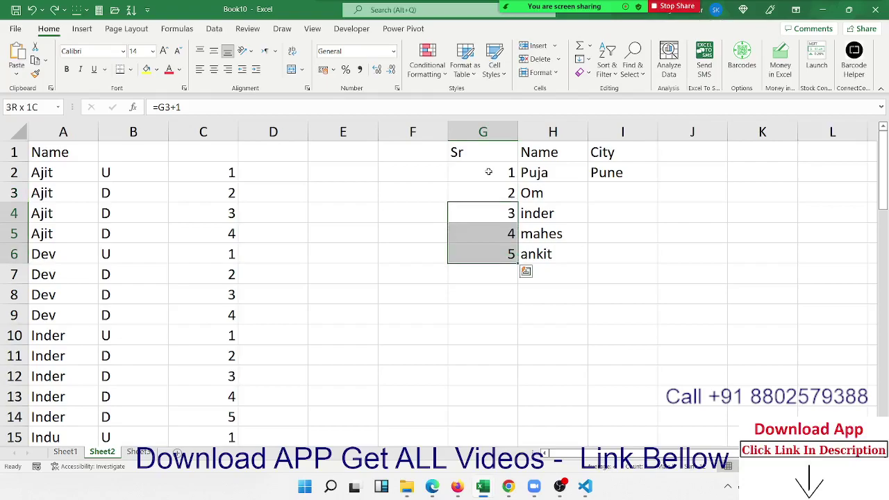
{"action": "key", "text": "Up"}
Step: Change G3's formula to =IF(H3>0,G2+1,"") so it numbers only when H3 has a name
{"action": "key", "text": "F2"}
{"action": "key", "text": "Left"}
{"action": "key", "text": "Left"}
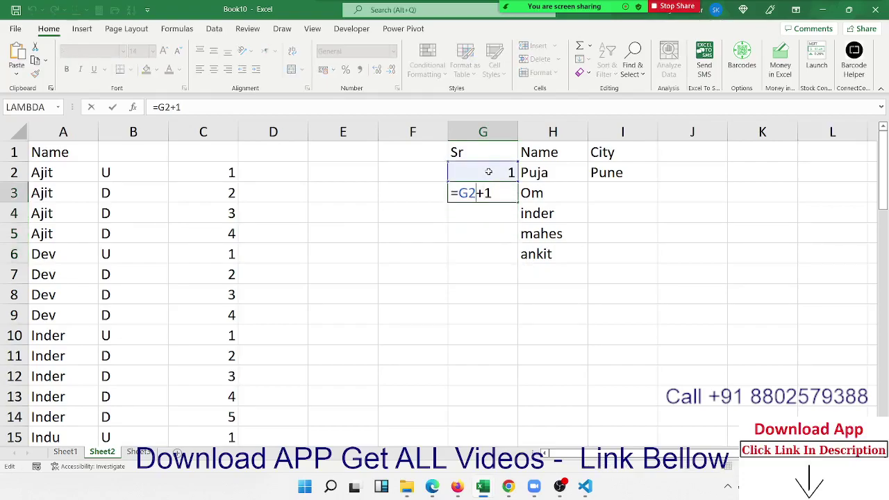
{"action": "key", "text": "Left"}
{"action": "key", "text": "Left"}
{"action": "type", "text": "IF("}
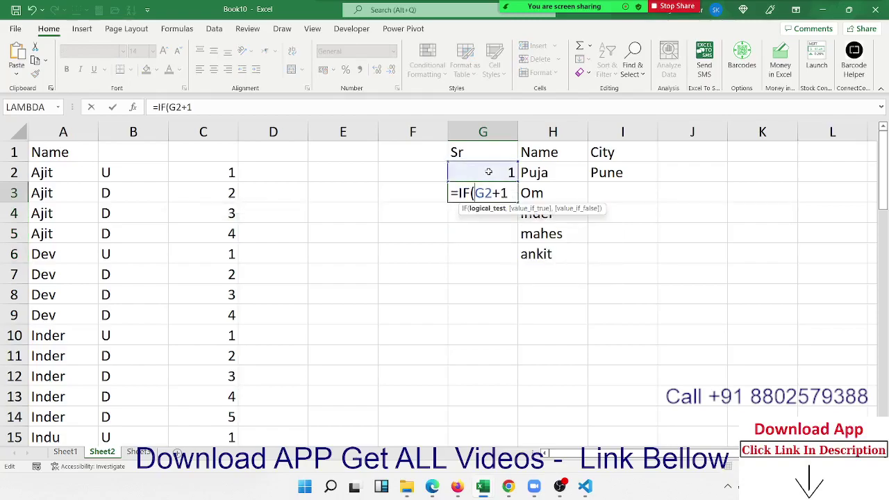
{"action": "key", "text": "Right"}
{"action": "key", "text": "Left"}
{"action": "left_click", "coordinate": [534, 190]}
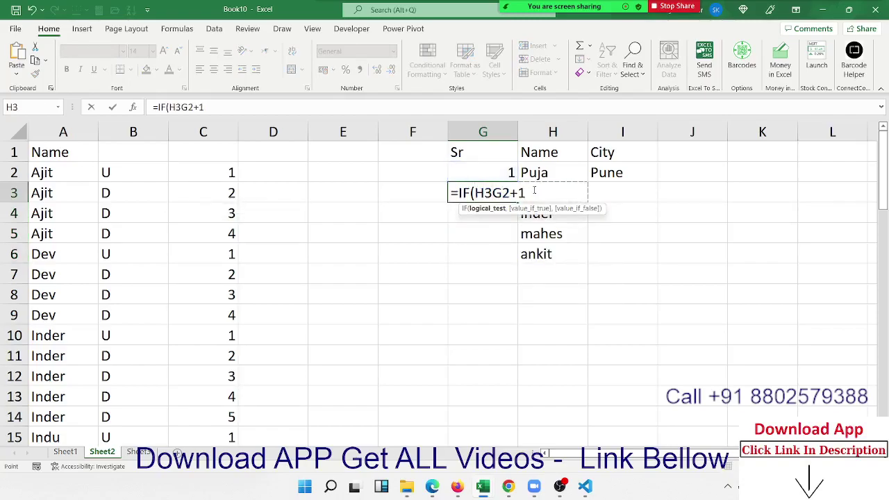
{"action": "type", "text": ">0"}
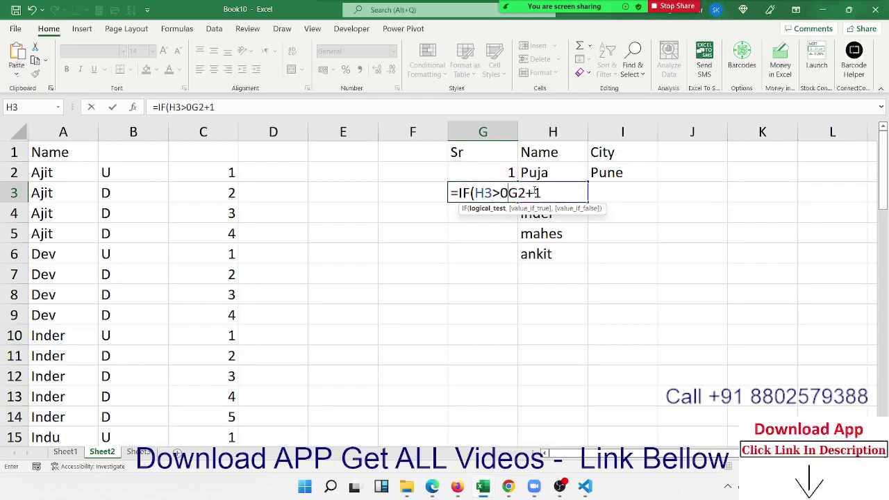
{"action": "type", "text": ","}
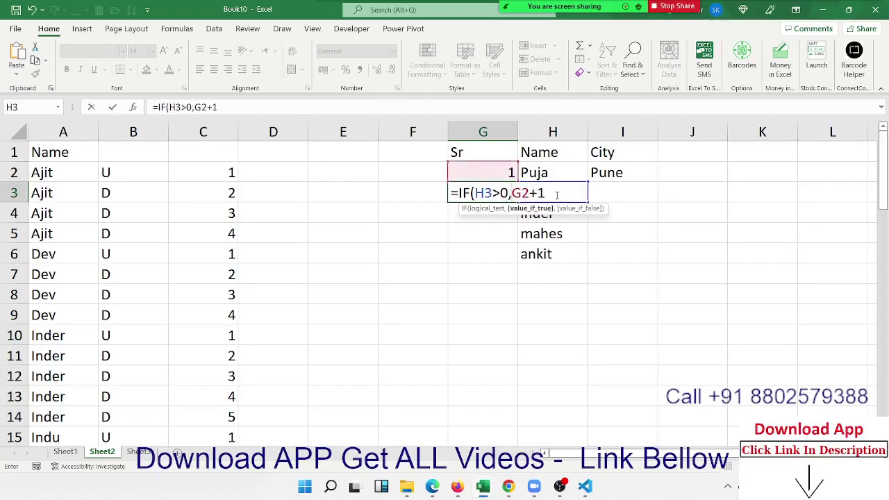
{"action": "left_click", "coordinate": [556, 195]}
{"action": "type", "text": ","}
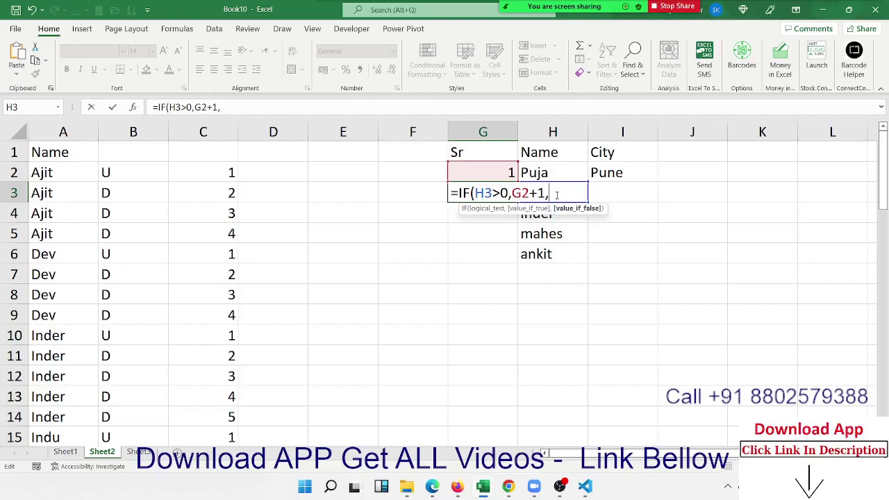
{"action": "type", "text": "\"\""}
{"action": "key", "text": "Return"}
Step: Fill the IF Sr formula down column G to row 14 with Ctrl+D
{"action": "key", "text": "Up"}
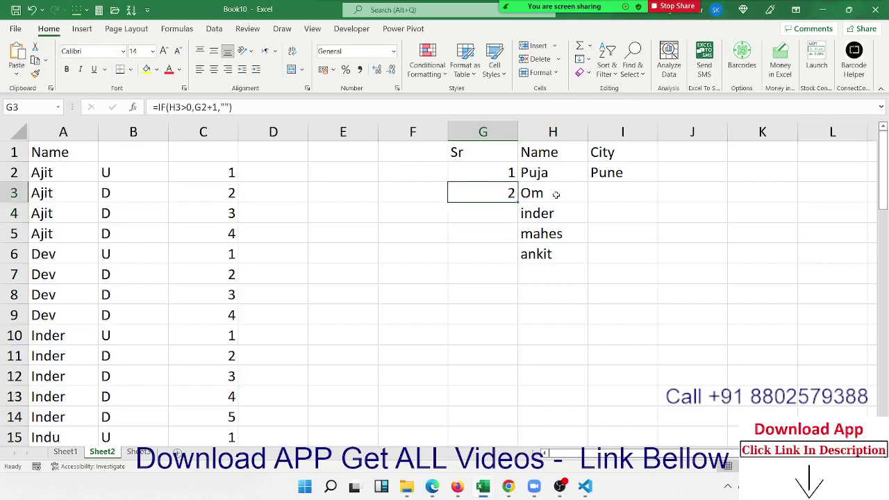
{"action": "key", "text": "shift+Down"}
{"action": "key", "text": "shift+Down"}
{"action": "key", "text": "shift+Down"}
{"action": "key", "text": "shift+Down"}
{"action": "key", "text": "shift+Down"}
{"action": "key", "text": "shift+Down"}
{"action": "key", "text": "shift+Down"}
{"action": "key", "text": "shift+Down"}
{"action": "key", "text": "shift+Down"}
{"action": "key", "text": "shift+Down"}
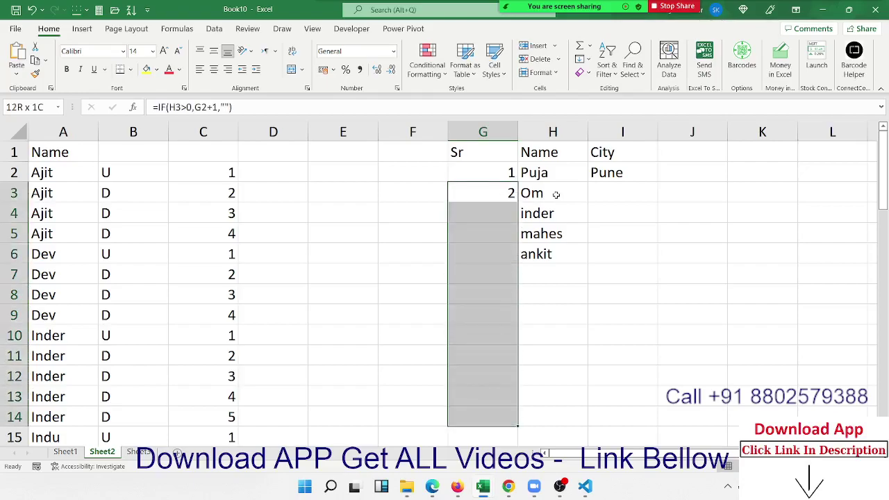
{"action": "key", "text": "ctrl+d"}
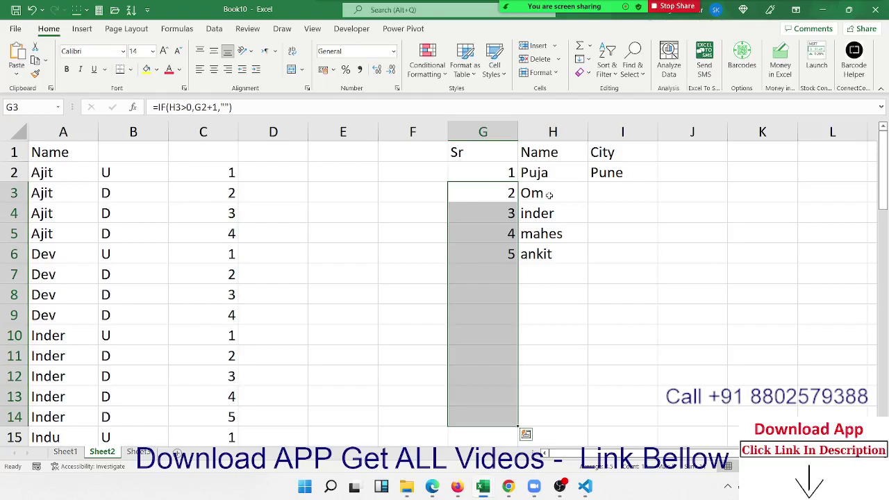
Step: Enter the name Om in H7 so G7 shows 6
{"action": "left_click", "coordinate": [537, 268]}
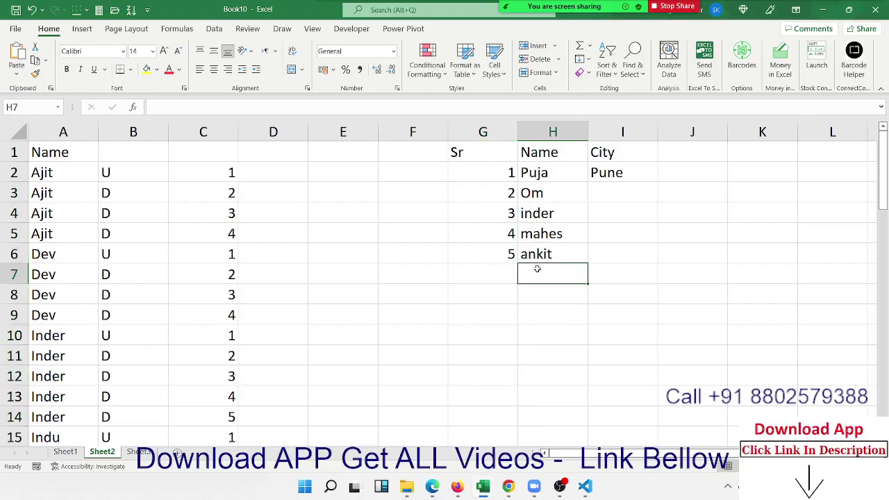
{"action": "type", "text": "Om"}
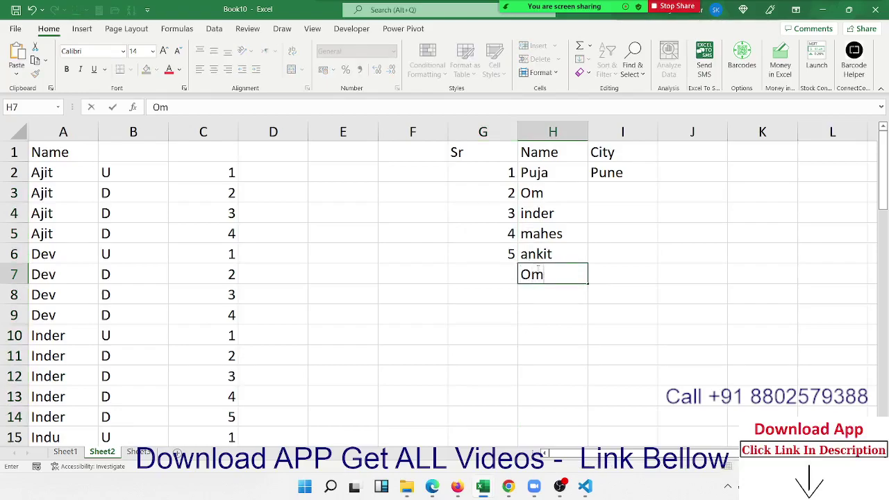
{"action": "key", "text": "Return"}
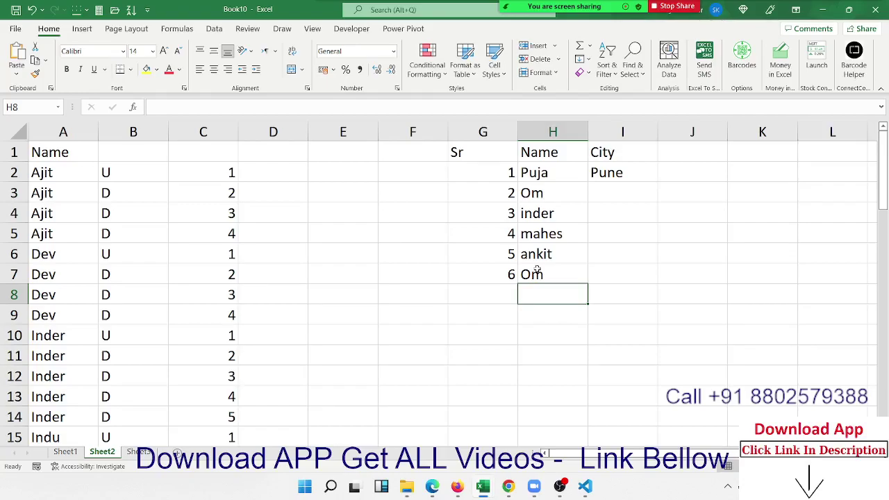
Step: Inspect the Sr formulas in G8 and G9
{"action": "key", "text": "Left"}
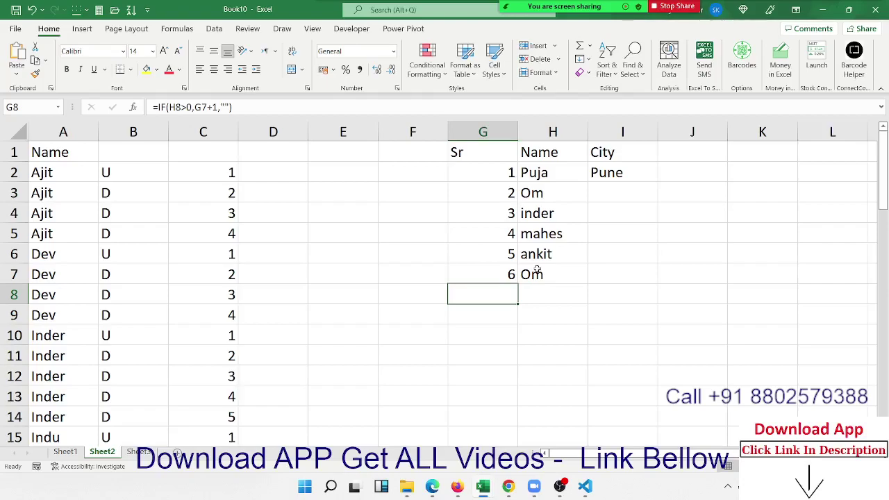
{"action": "key", "text": "Down"}
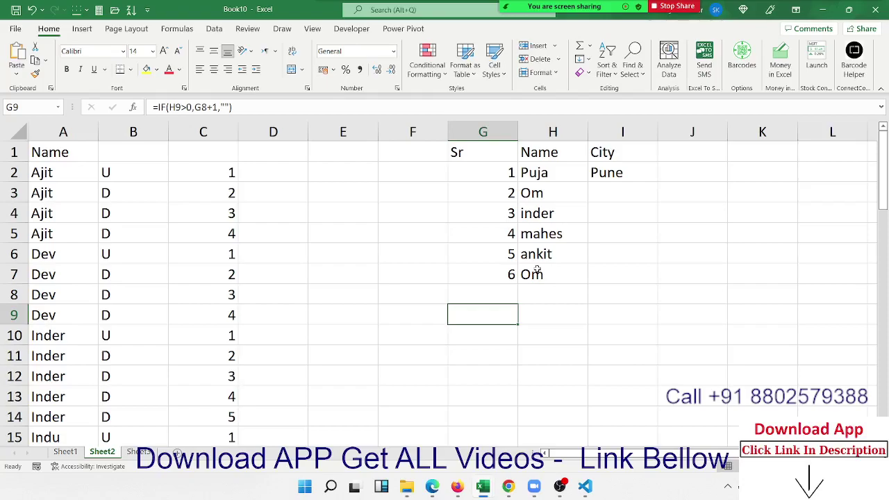
{"action": "key", "text": "Up"}
{"action": "key", "text": "Up"}
Step: Type inder in H9, leaving row 8 blank
{"action": "key", "text": "Right"}
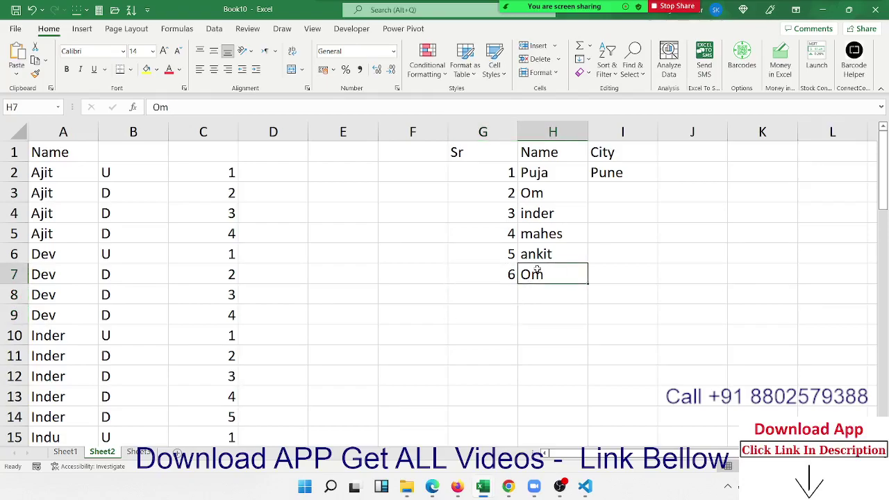
{"action": "key", "text": "Down"}
{"action": "key", "text": "Left"}
{"action": "key", "text": "Right"}
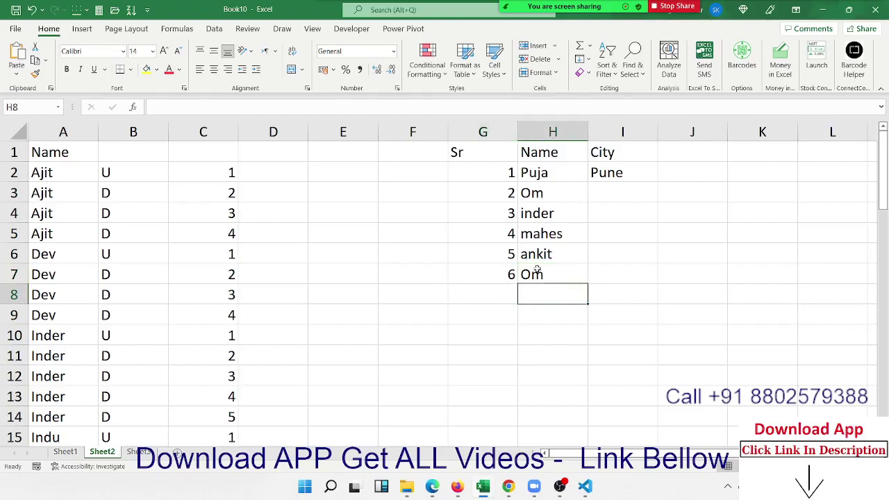
{"action": "key", "text": "Down"}
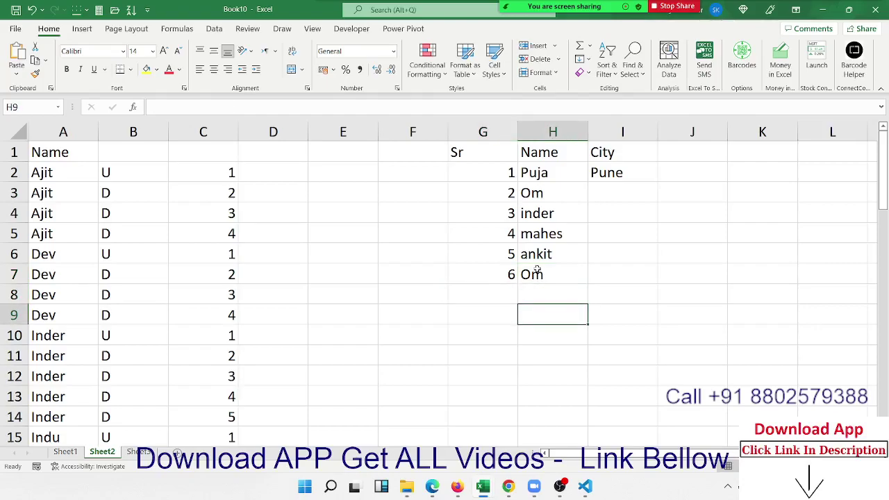
{"action": "type", "text": "inder"}
{"action": "key", "text": "Return"}
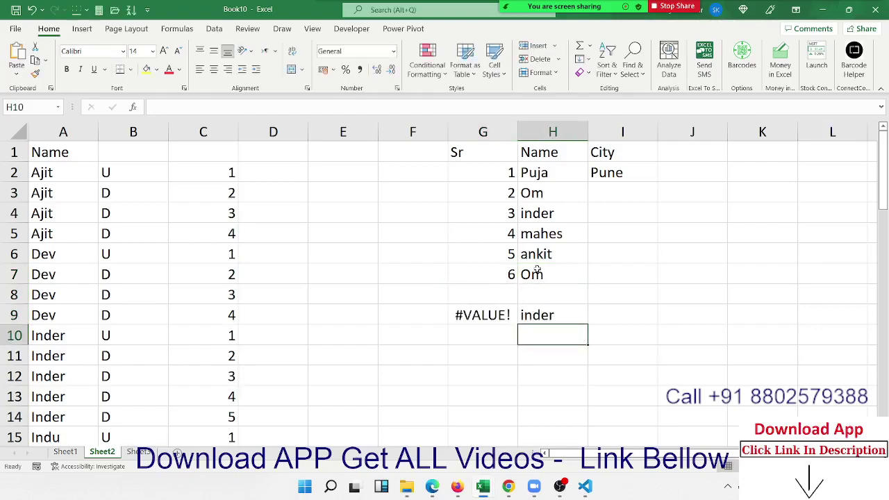
{"action": "key", "text": "Up"}
{"action": "key", "text": "Left"}
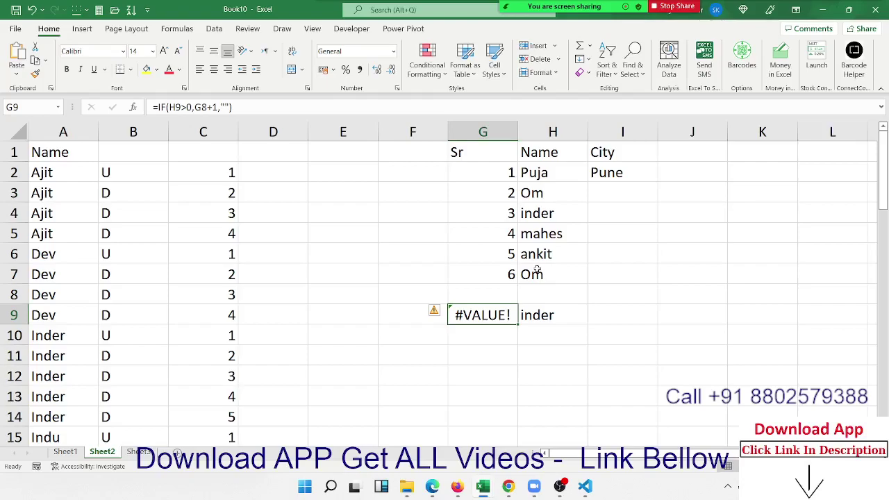
{"action": "key", "text": "Up"}
{"action": "key", "text": "Right"}
{"action": "key", "text": "Left"}
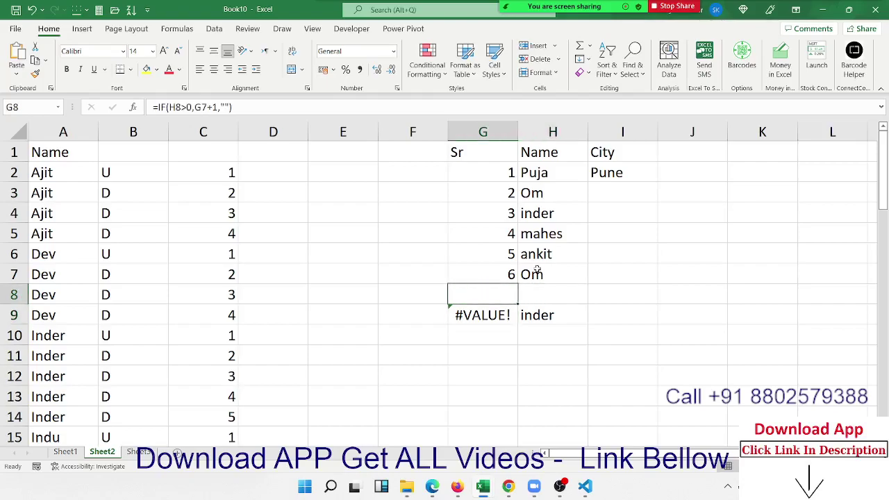
{"action": "key", "text": "Down"}
{"action": "type", "text": "7"}
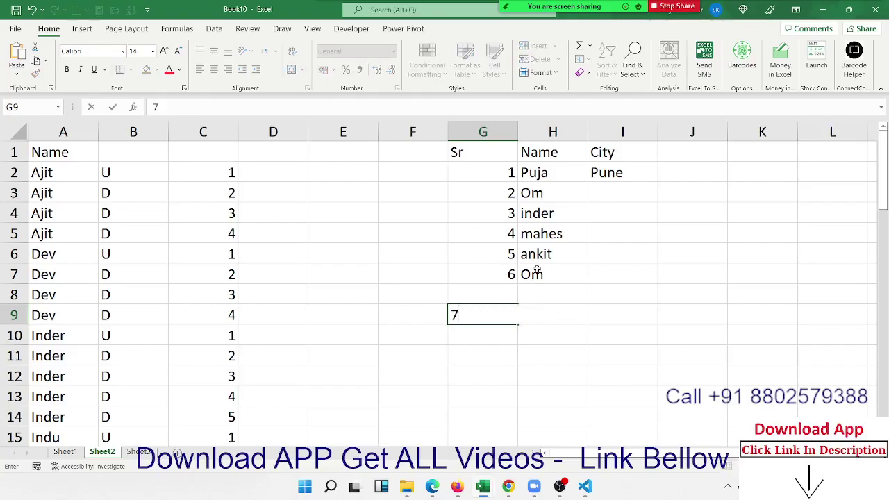
{"action": "key", "text": "ctrl+z"}
{"action": "key", "text": "ctrl+z"}
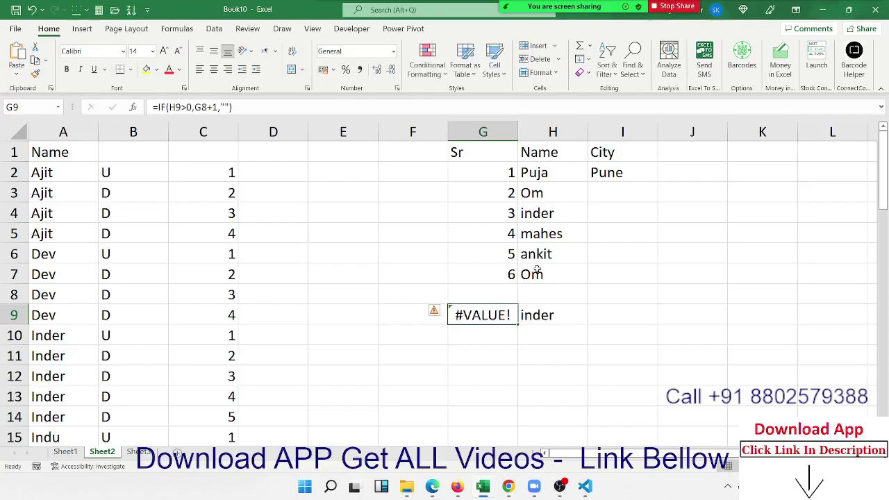
{"action": "key", "text": "Up"}
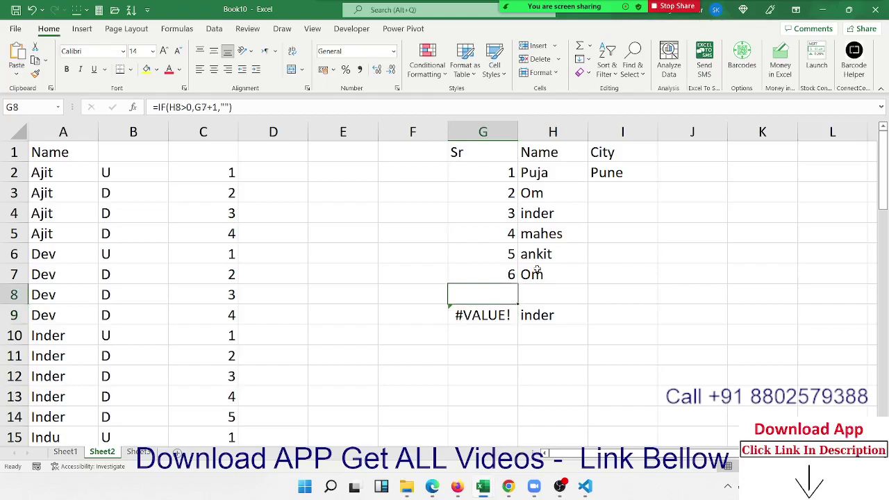
{"action": "key", "text": "Up"}
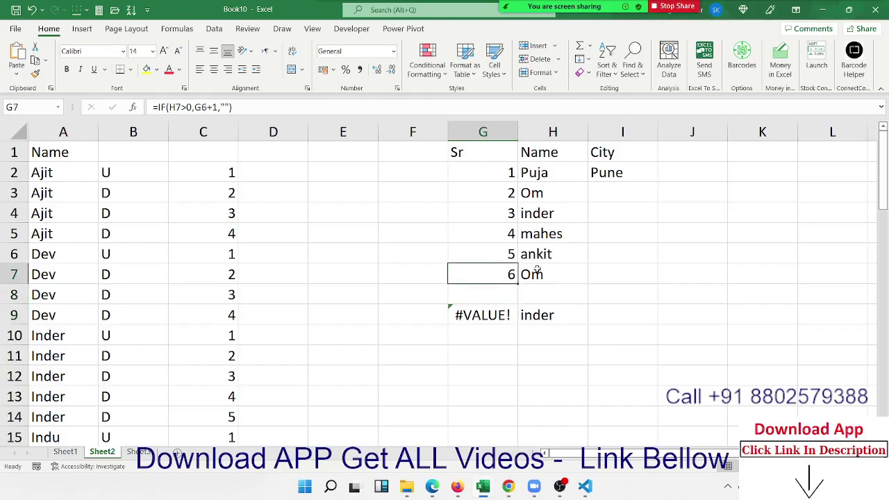
{"action": "key", "text": "Down"}
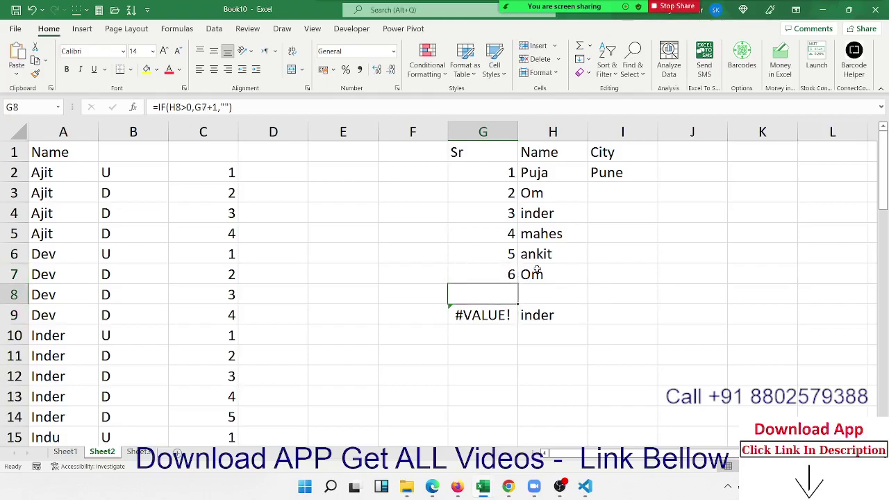
{"action": "key", "text": "Right"}
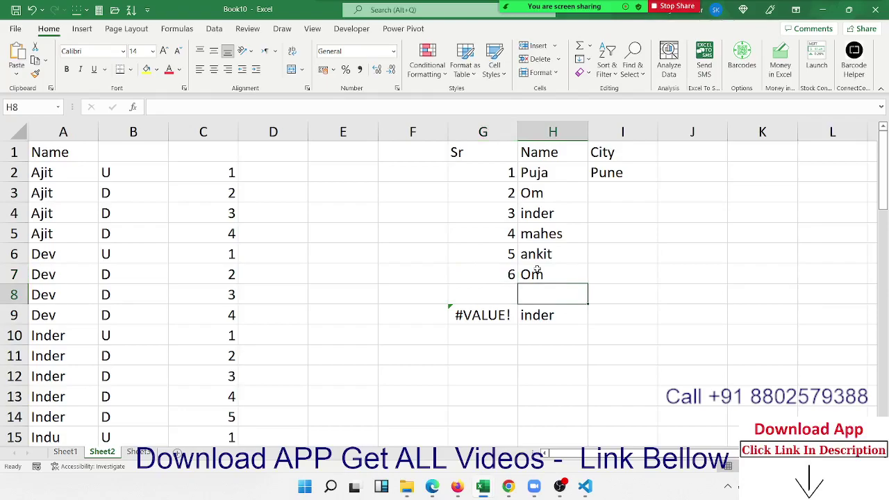
{"action": "key", "text": "Down"}
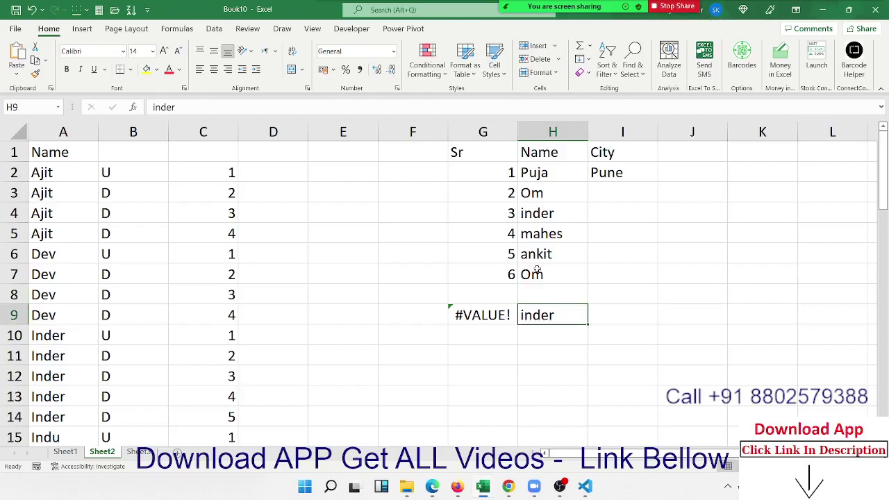
{"action": "key", "text": "Left"}
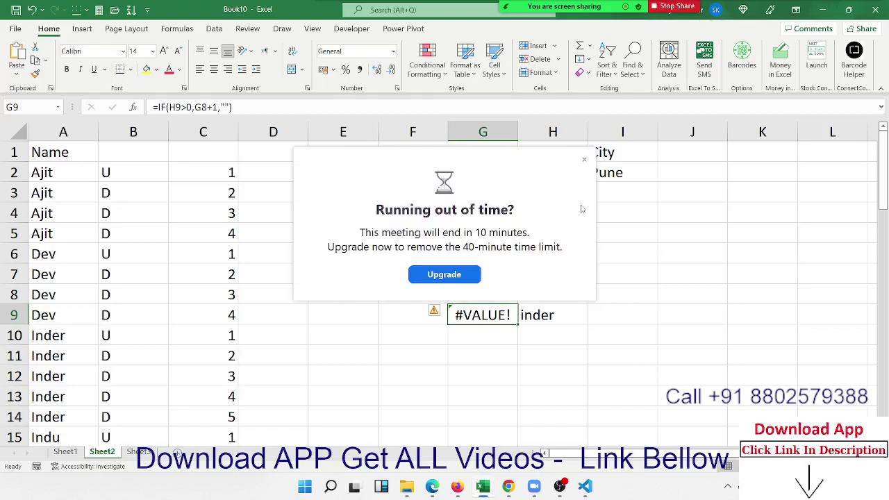
{"action": "left_click", "coordinate": [583, 160]}
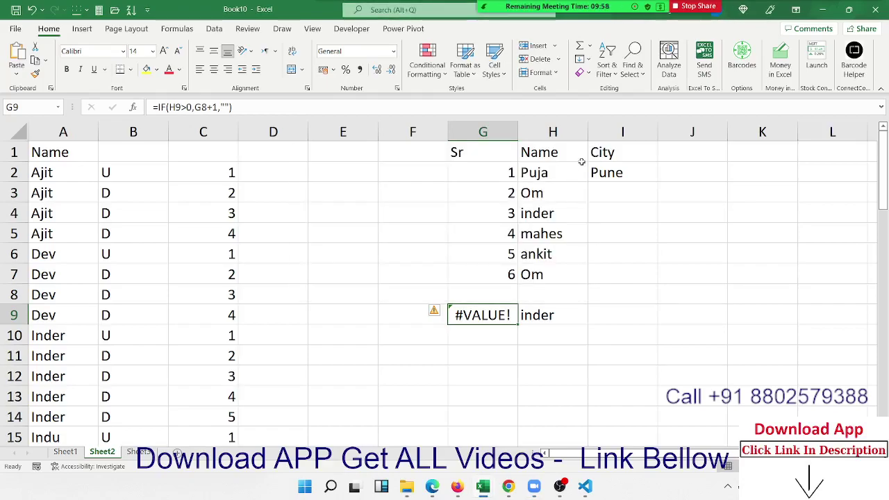
{"action": "left_click", "coordinate": [560, 316]}
{"action": "left_click", "coordinate": [479, 316]}
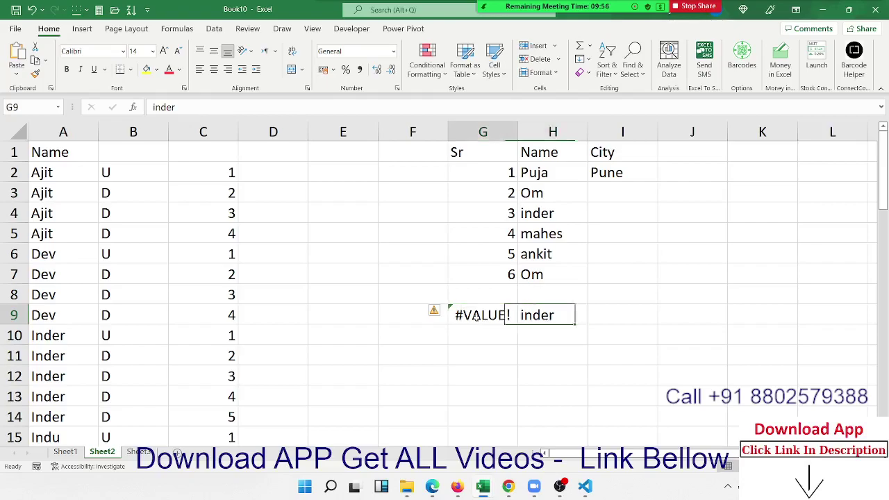